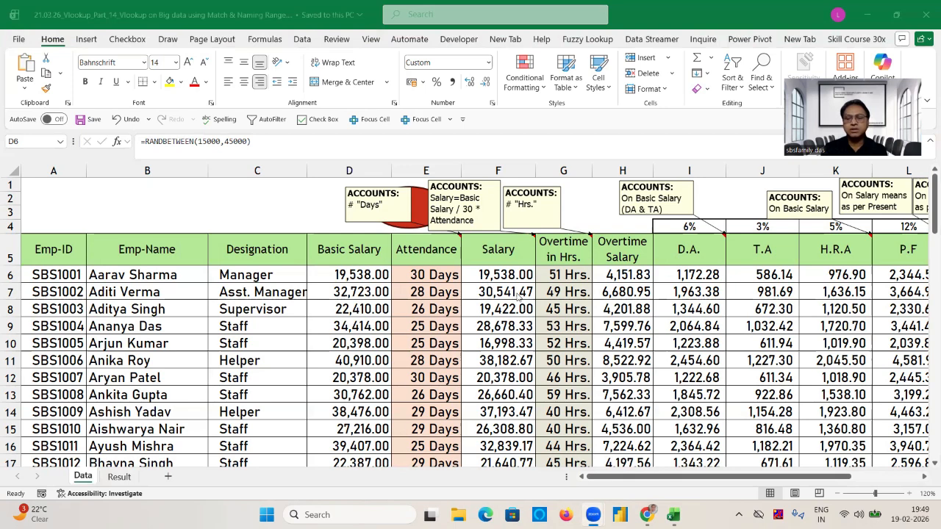
# Examine the payroll column headers in row 5 from Overtime in Hrs. through Net Salary, ending back at Emp-ID.
pyautogui.click(556, 248)
pyautogui.click(557, 248)
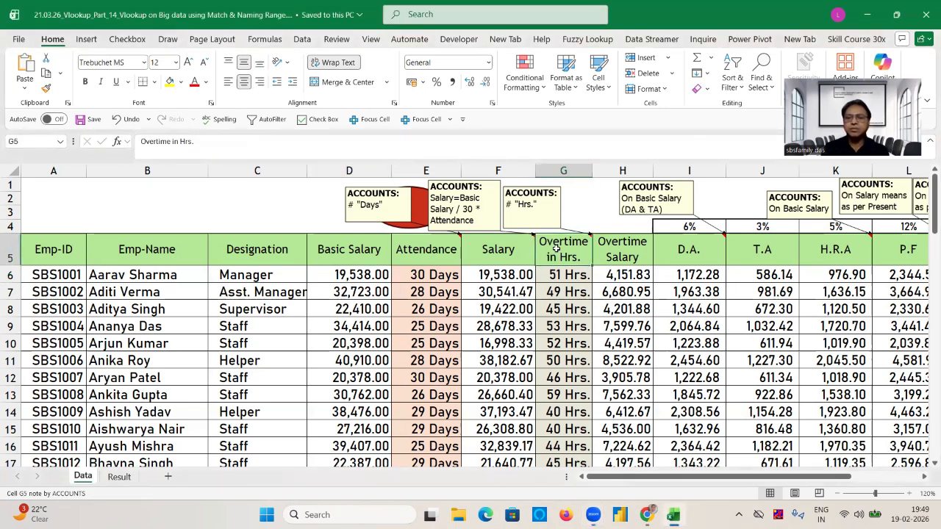
pyautogui.click(617, 253)
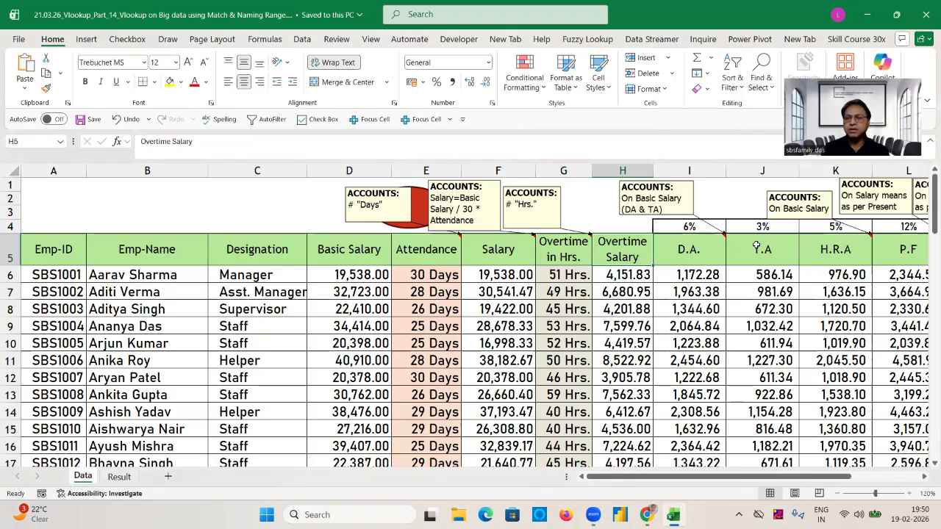
pyautogui.click(832, 244)
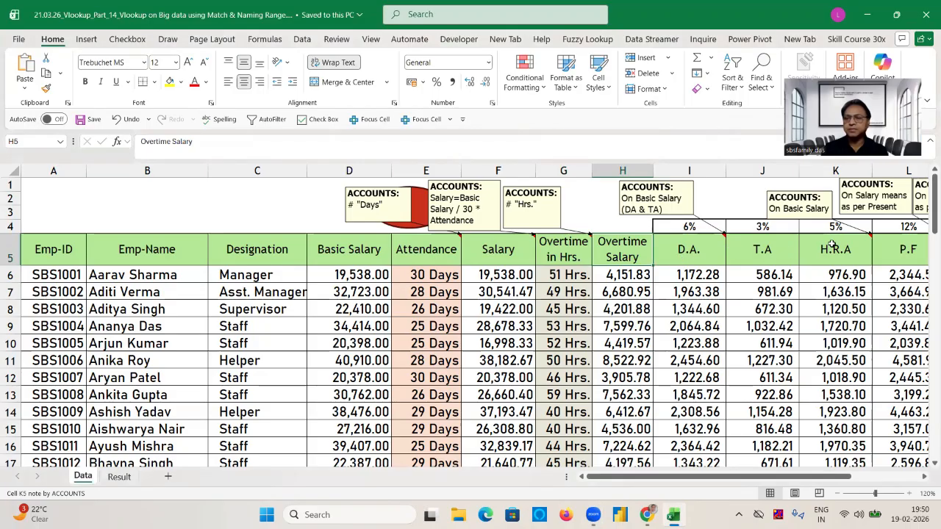
pyautogui.press('Right')
pyautogui.press('Right')
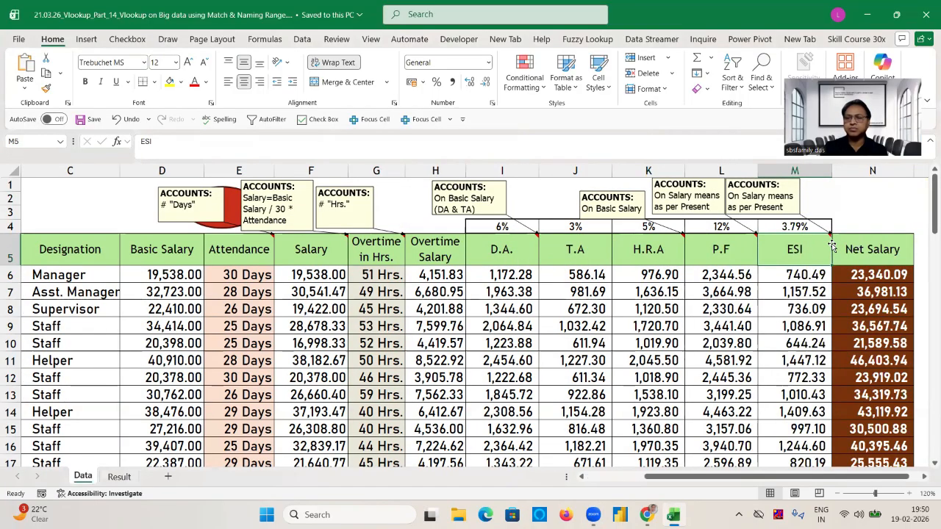
pyautogui.press('Left')
pyautogui.press('Left')
pyautogui.press('Left')
pyautogui.press('Left')
pyautogui.press('Left')
pyautogui.press('Left')
pyautogui.press('Left')
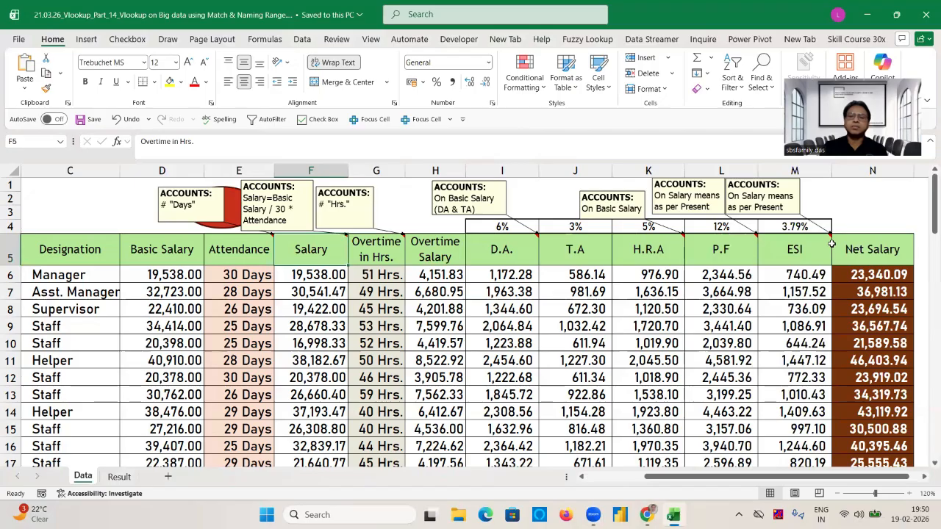
pyautogui.press('Right')
pyautogui.press('Right')
pyautogui.press('Right')
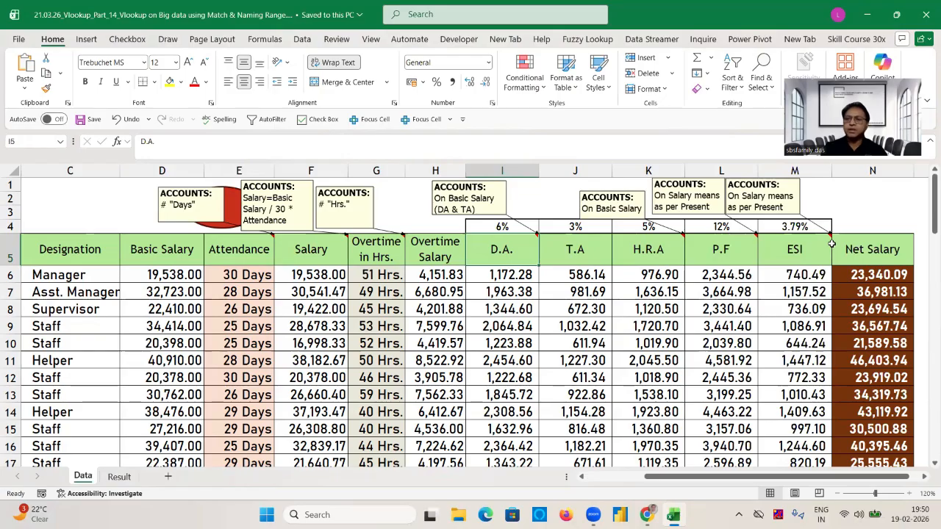
pyautogui.press('Right')
pyautogui.press('Right')
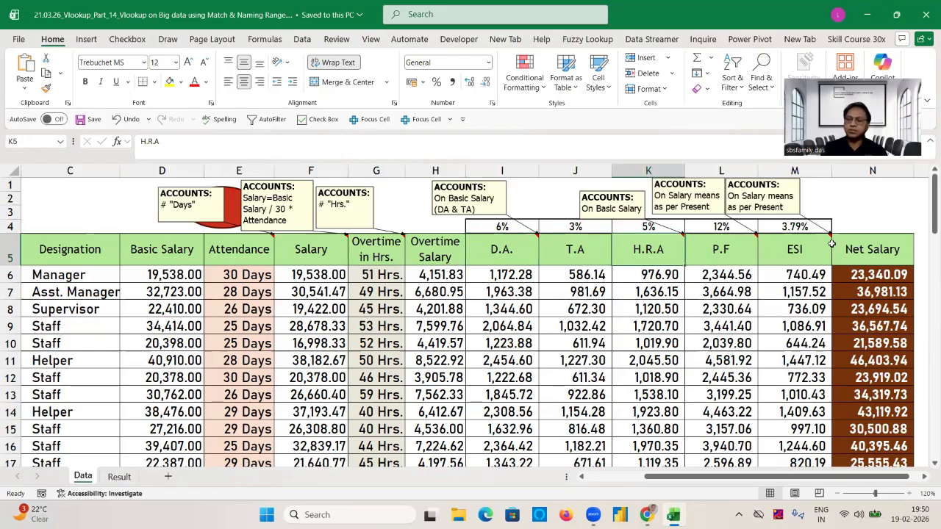
pyautogui.press('Right')
pyautogui.press('Right')
pyautogui.press('Right')
pyautogui.press('Right')
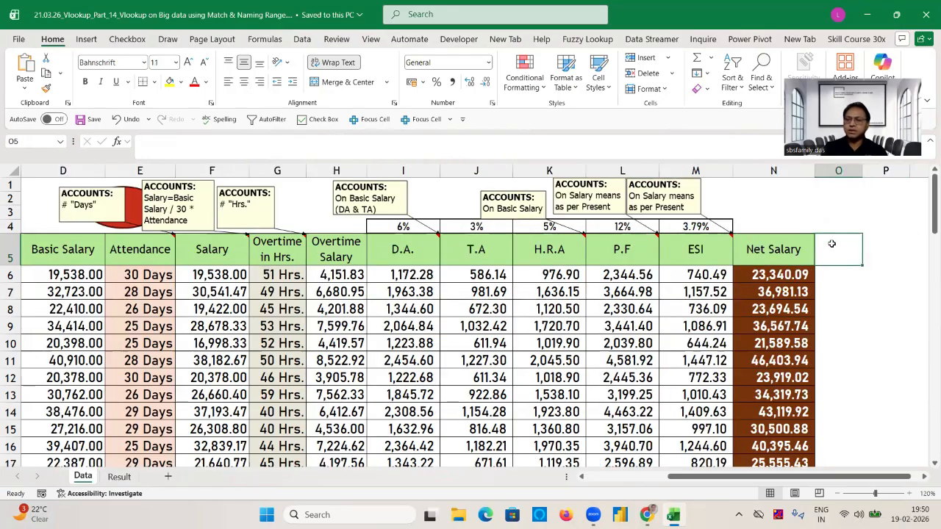
pyautogui.press('Left')
pyautogui.press('Left')
pyautogui.press('Home')
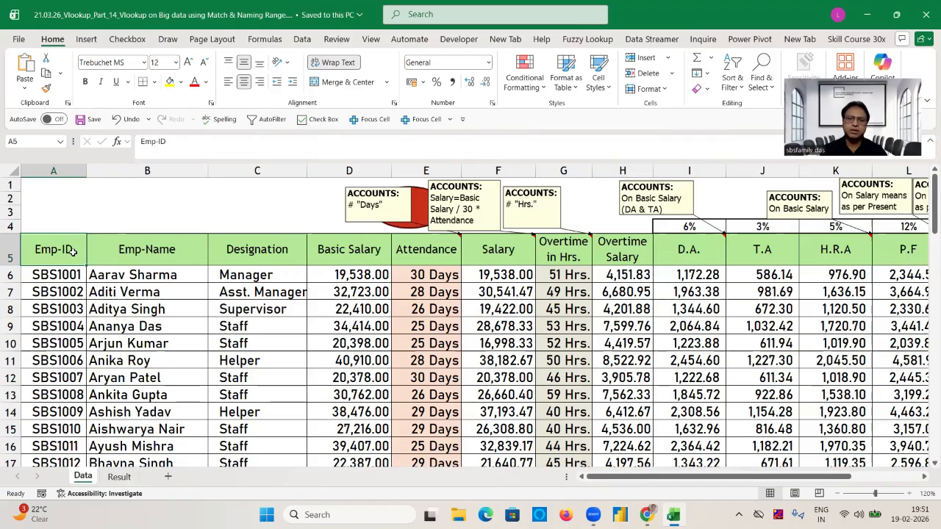
# Inspect the Basic Salary and Attendance headers and check the custom number format of attendance cell E6.
pyautogui.click(358, 253)
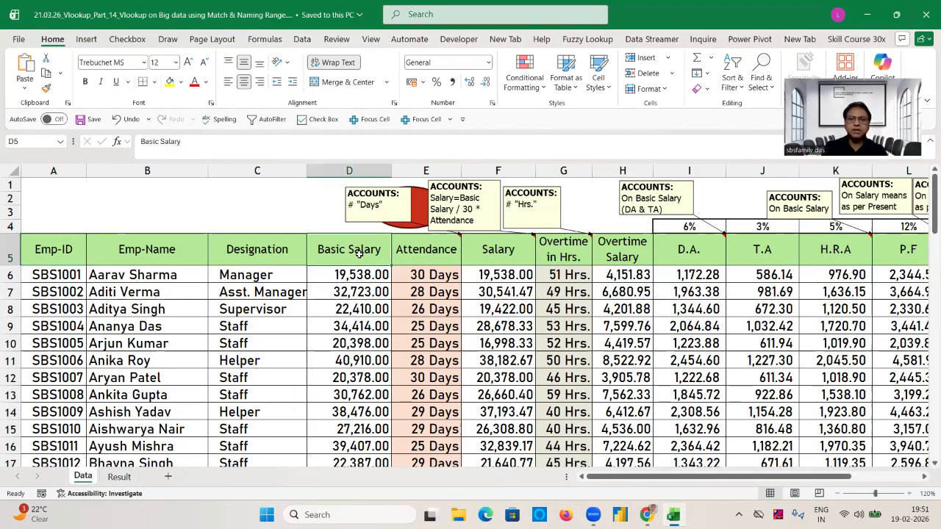
pyautogui.click(409, 253)
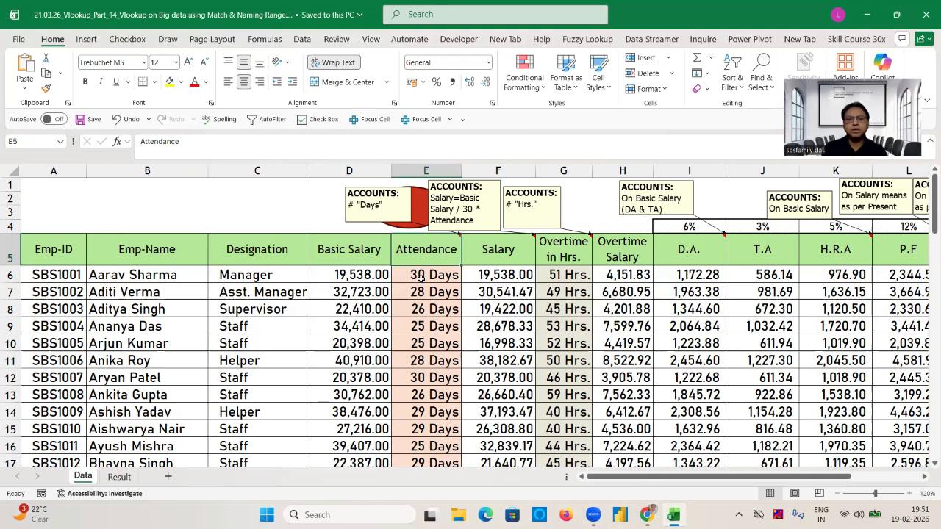
pyautogui.click(421, 279)
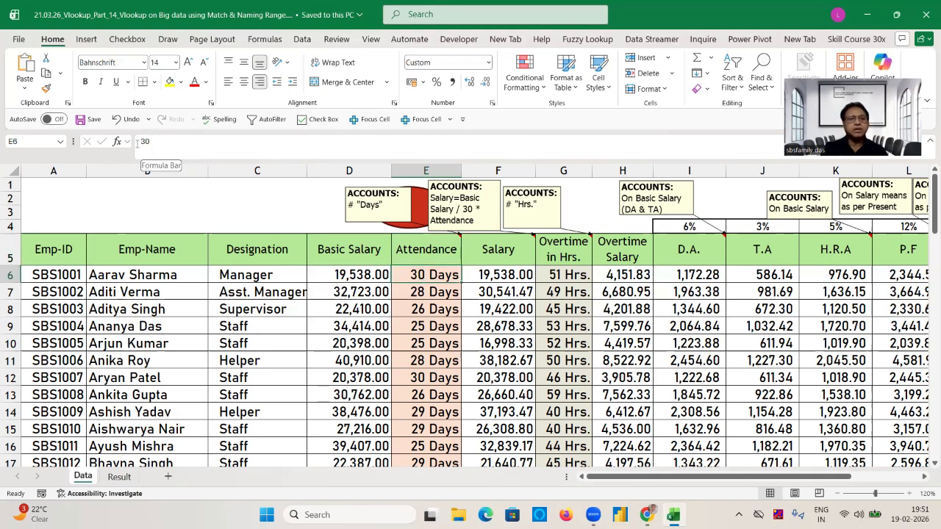
pyautogui.rightClick(428, 277)
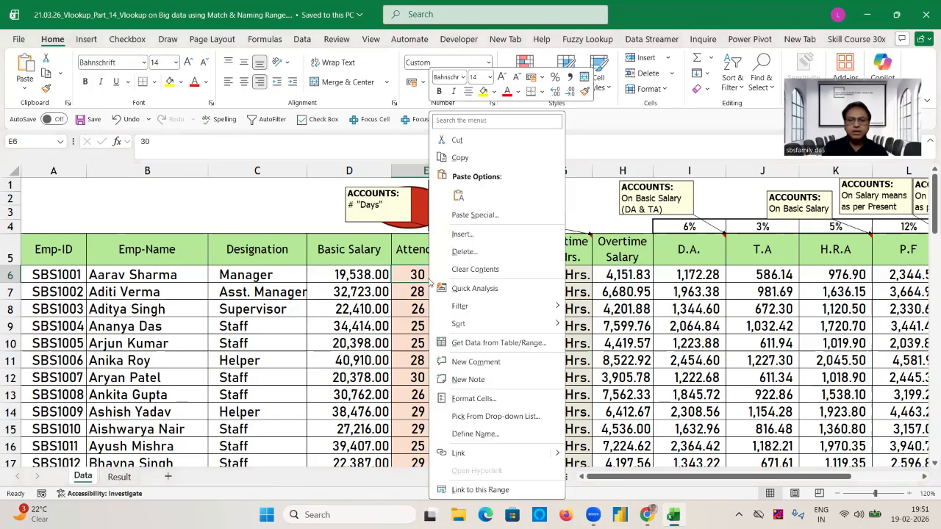
pyautogui.click(479, 398)
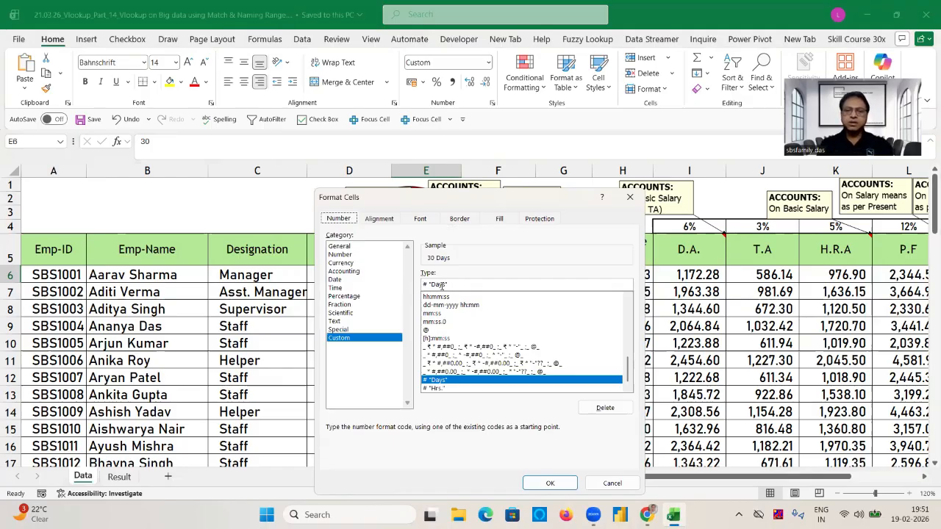
pyautogui.click(556, 486)
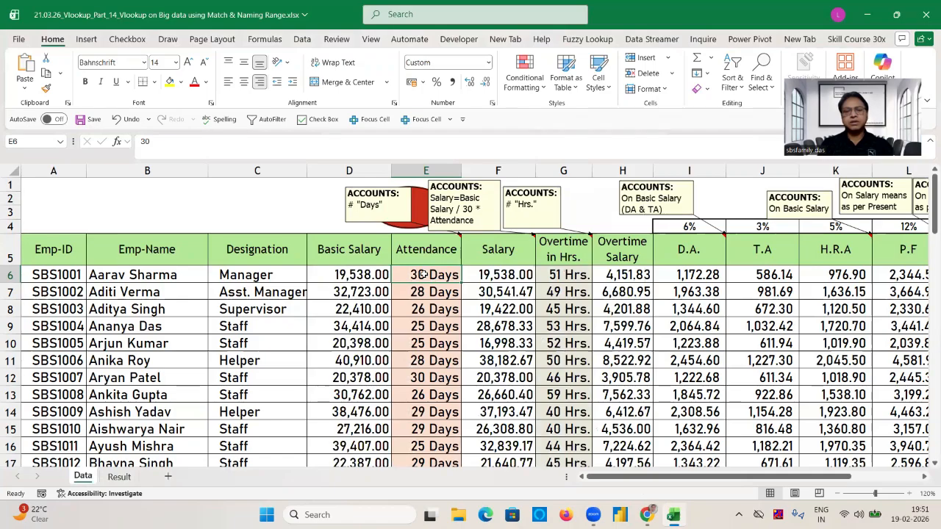
# Try an attendance value of 30 in cell E9 and undo the entry.
pyautogui.click(427, 331)
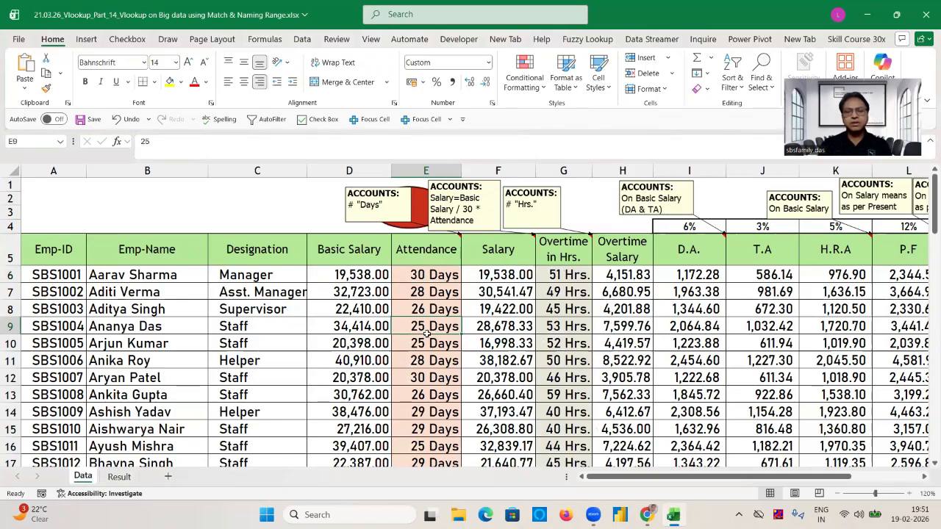
pyautogui.write('30')
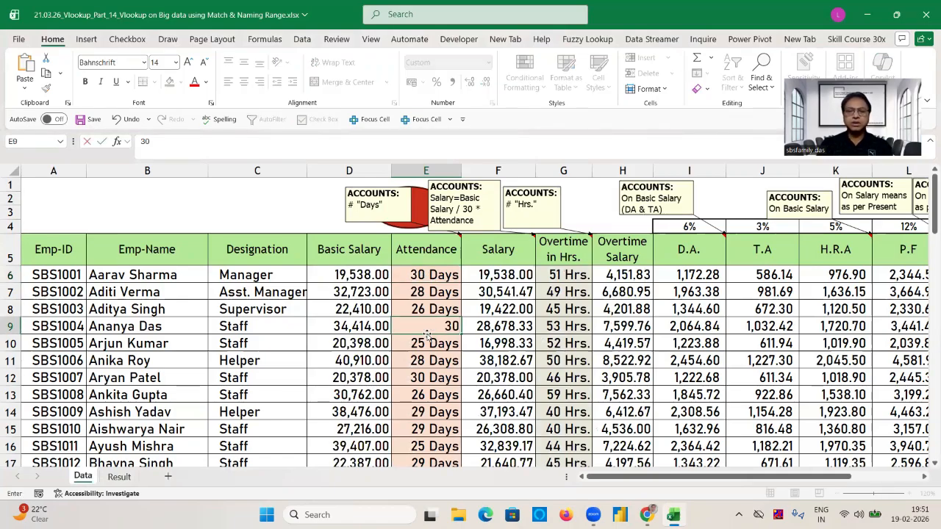
pyautogui.press('Return')
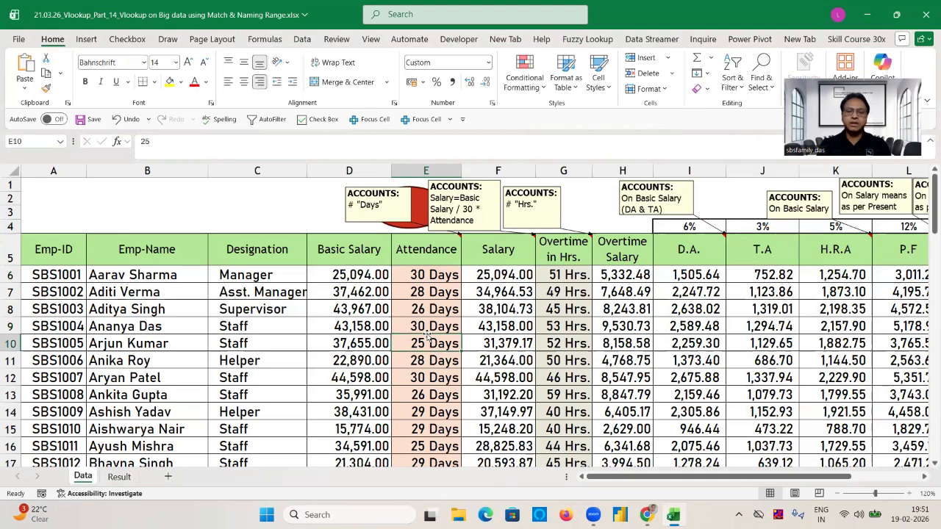
pyautogui.hotkey('ctrl', 'z')
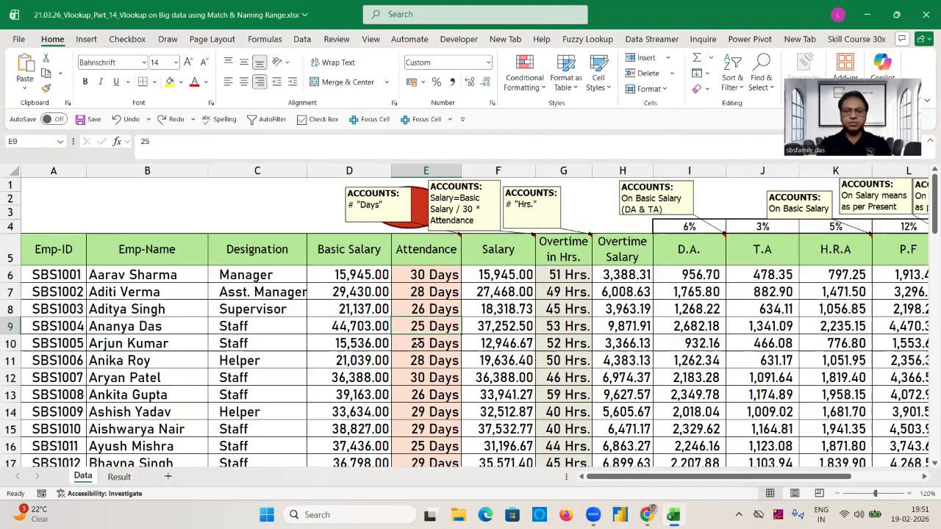
# Apply the custom number format # "Days" to all Attendance values from E6 down to row 76.
pyautogui.click(432, 276)
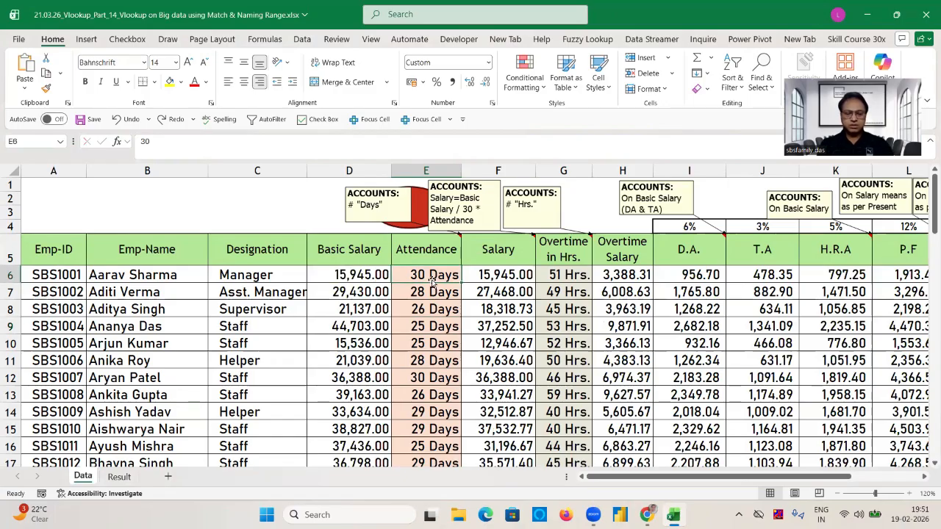
pyautogui.hotkey('ctrl', 'shift', 'Down')
pyautogui.rightClick(433, 284)
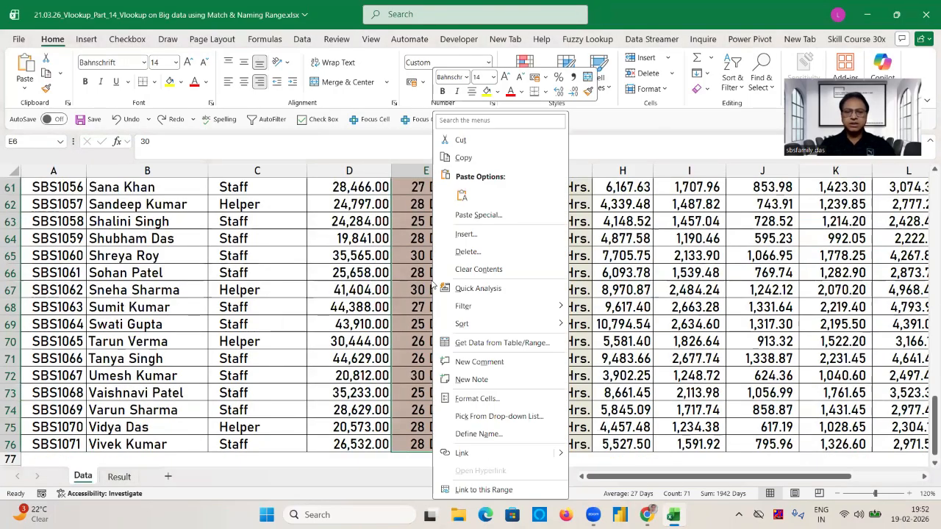
pyautogui.click(477, 398)
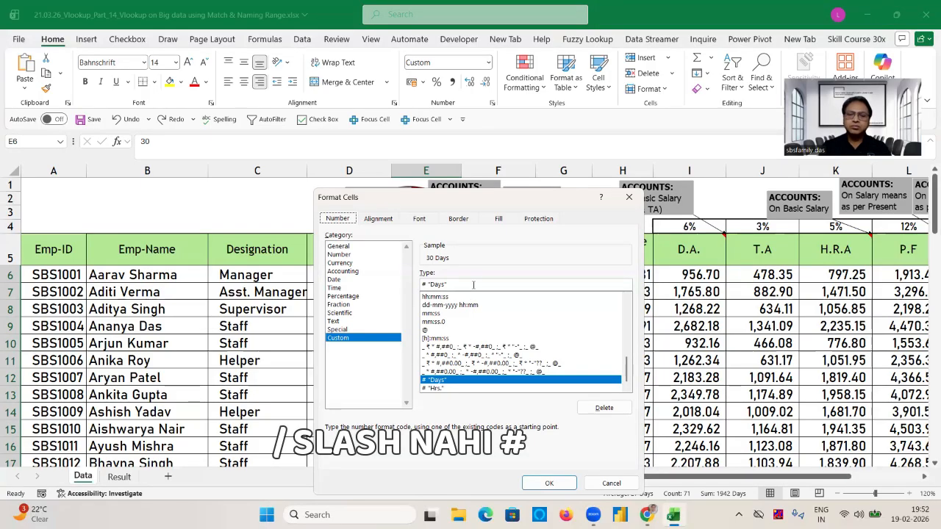
pyautogui.click(549, 483)
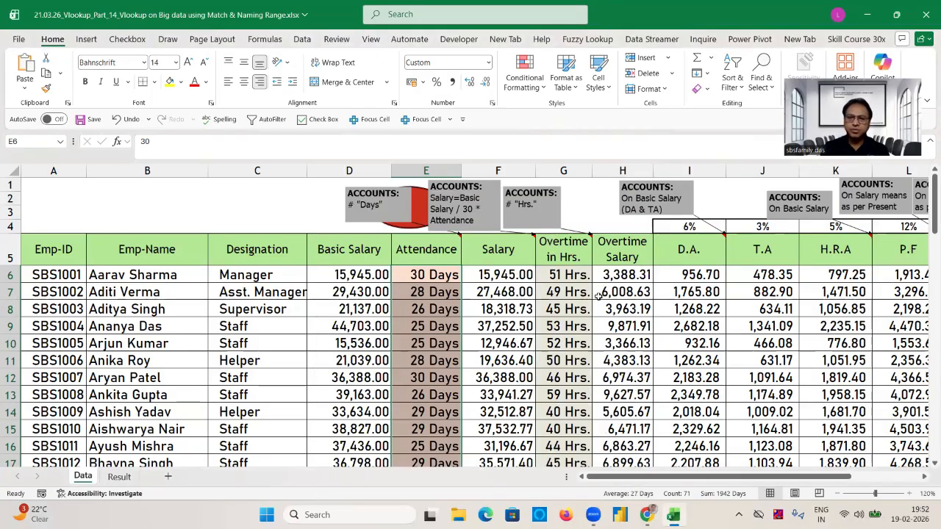
# Review the row 6 formulas for Salary, Overtime Salary, D.A., T.A and H.R.A.
pyautogui.click(500, 274)
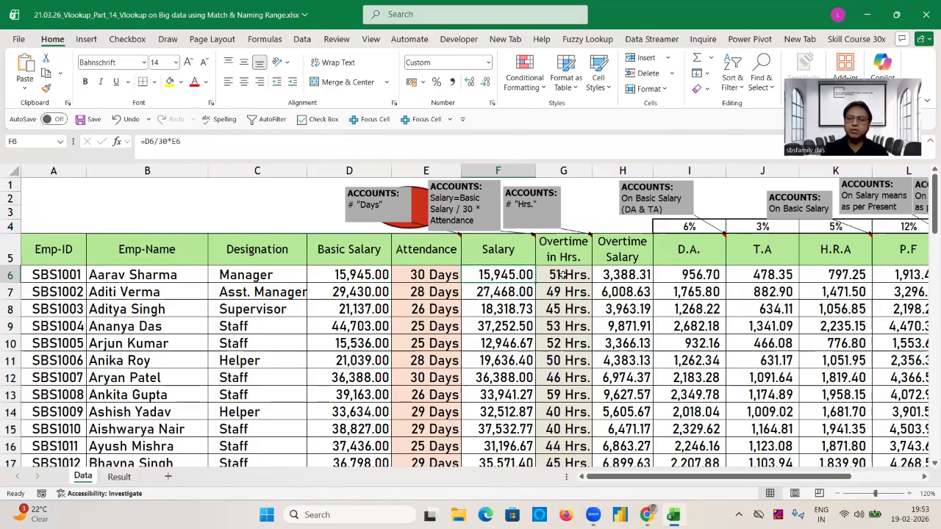
pyautogui.click(618, 274)
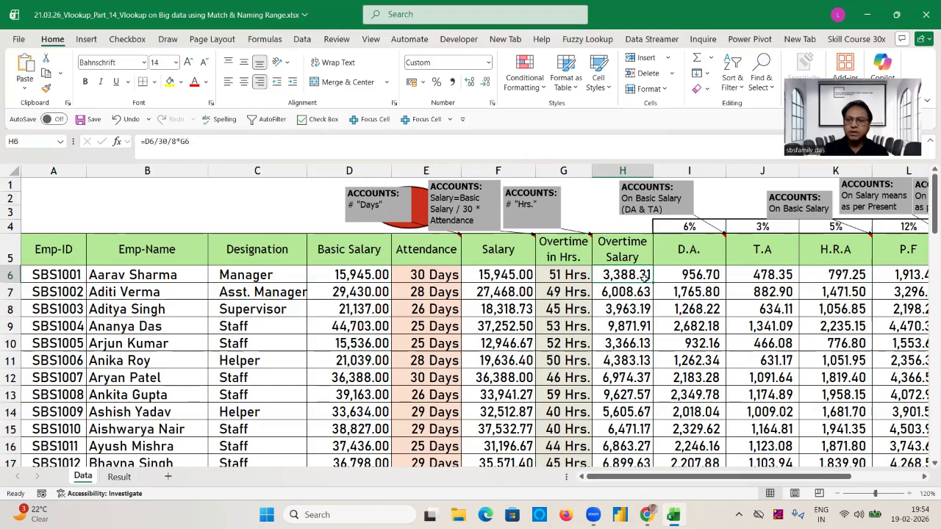
pyautogui.click(699, 249)
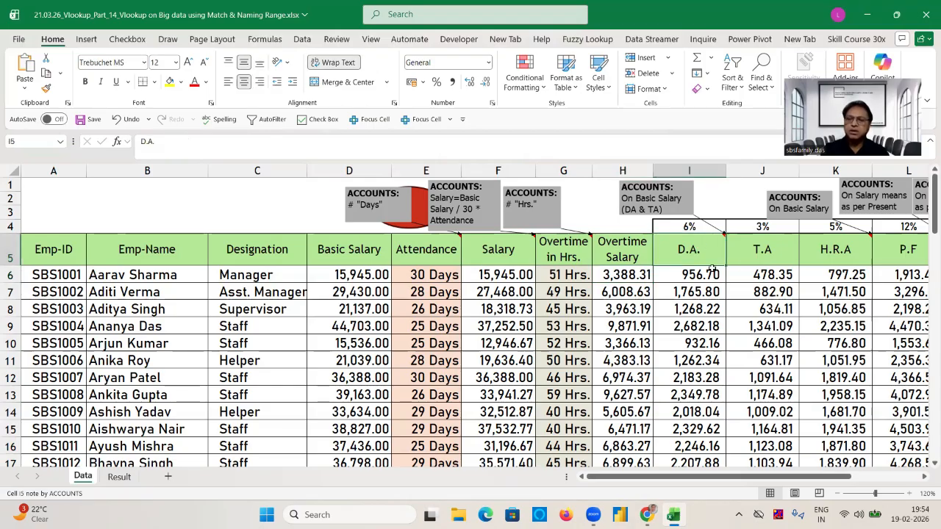
pyautogui.click(710, 270)
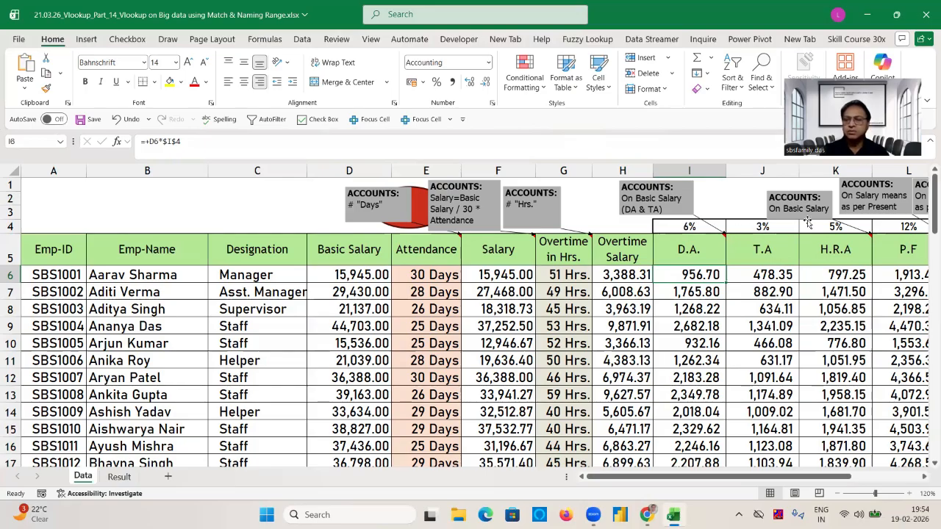
pyautogui.click(775, 274)
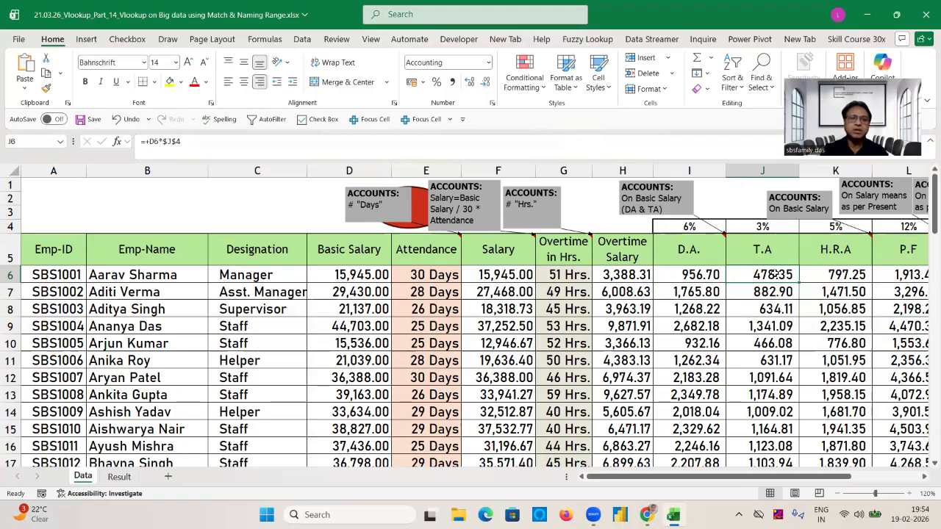
pyautogui.click(840, 274)
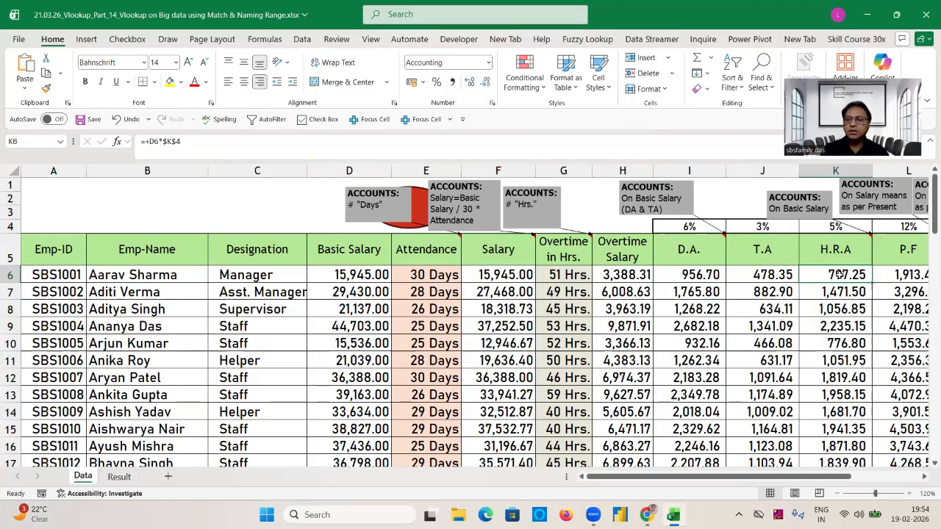
# Review the row 6 formulas for P.F, ESI and Net Salary, and select the Net Salary values from N6 to N76.
pyautogui.doubleClick(924, 477)
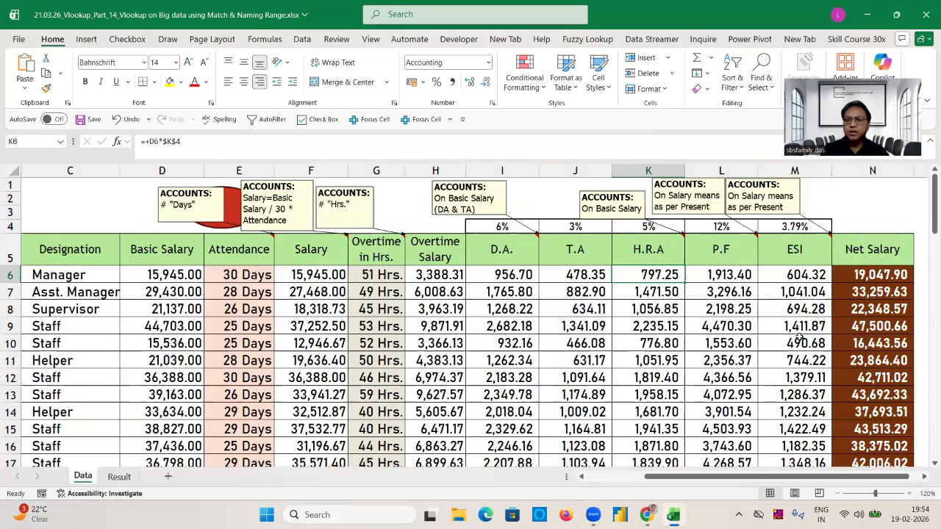
pyautogui.click(730, 281)
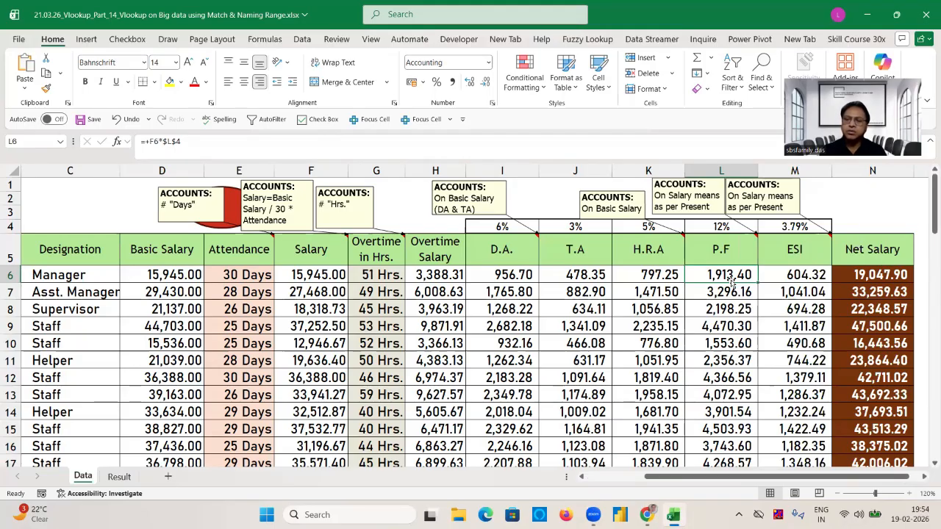
pyautogui.click(809, 273)
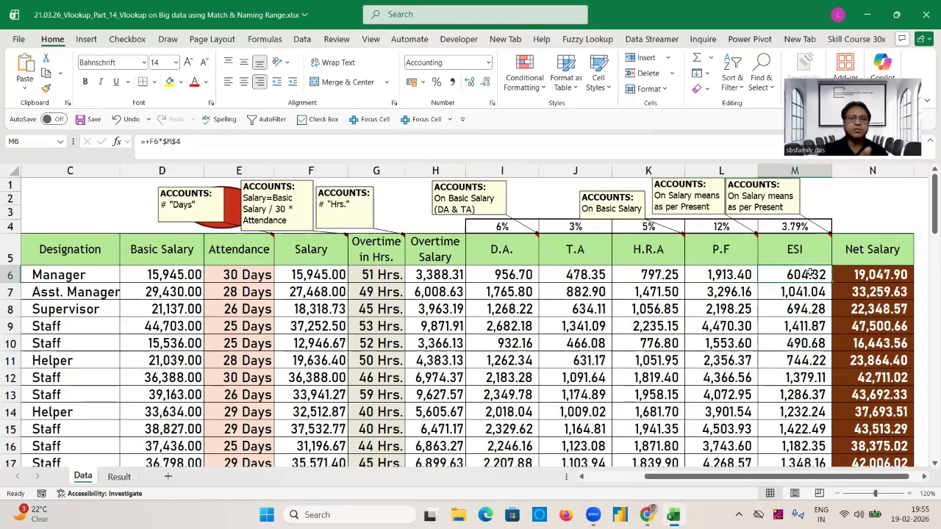
pyautogui.doubleClick(895, 274)
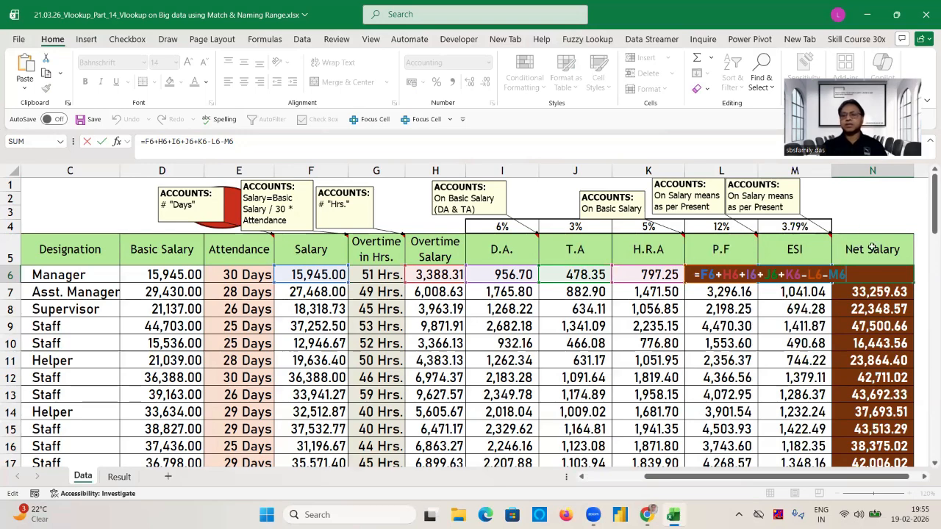
pyautogui.hotkey('ctrl', 'Return')
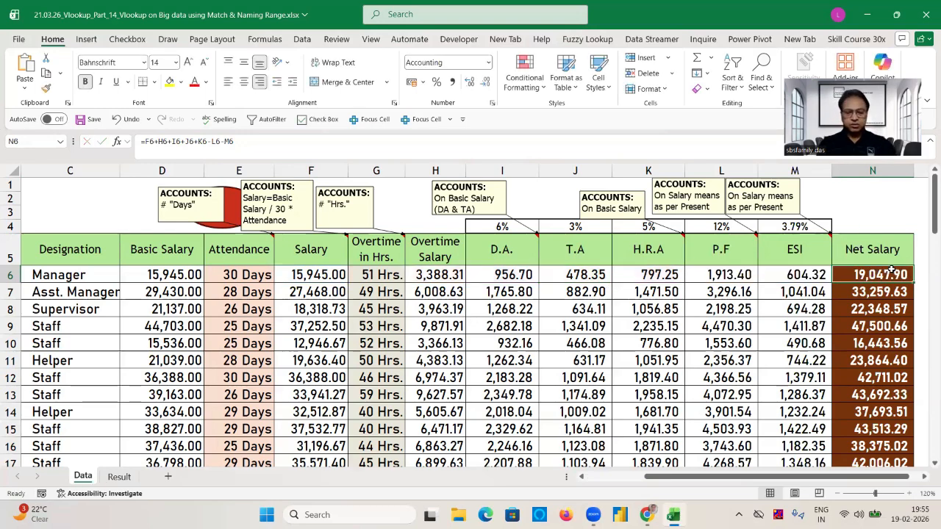
pyautogui.hotkey('ctrl', 'shift', 'Down')
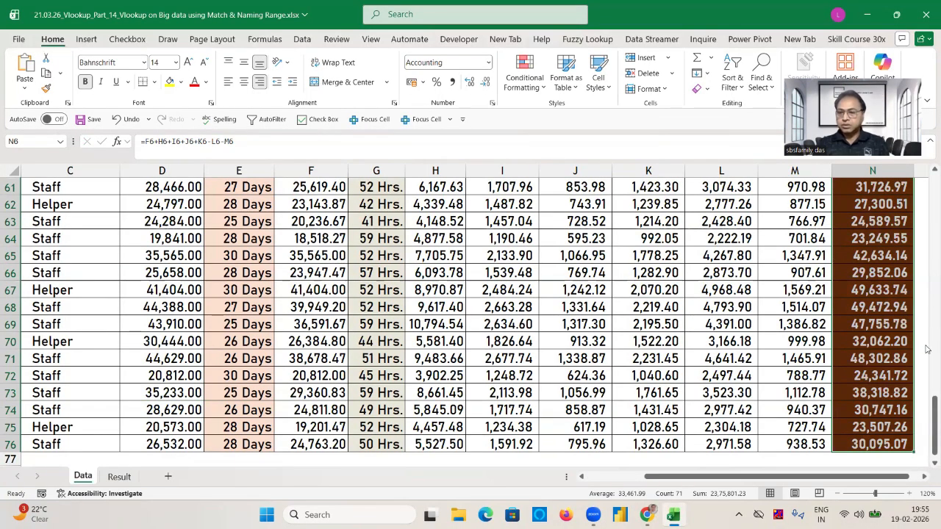
# Clear the Net Salary values from N6 to N76.
pyautogui.moveTo(928, 408); pyautogui.dragTo(927, 166)
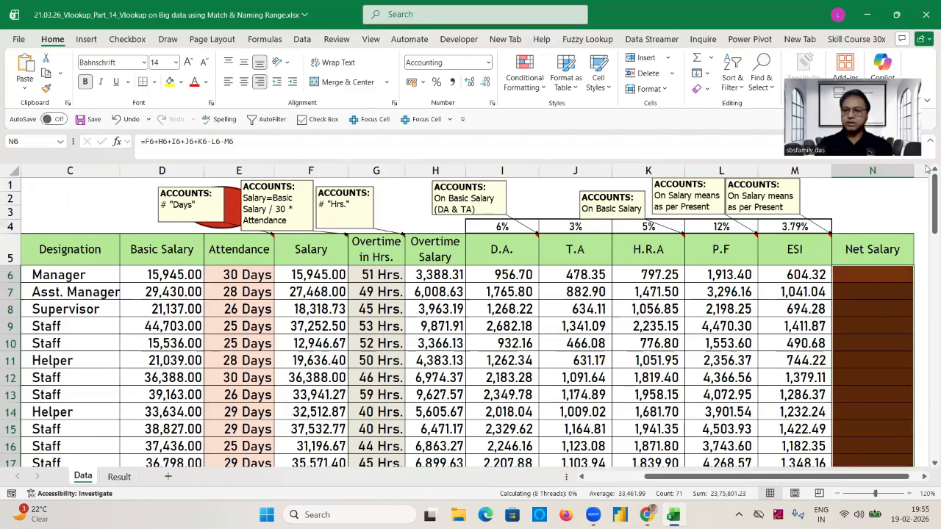
pyautogui.press('Delete')
# Check the row 6 formulas from D.A. back to Salary and clear the Salary values from F6 down to row 76.
pyautogui.press('Left')
pyautogui.press('Left')
pyautogui.press('Left')
pyautogui.press('Left')
pyautogui.press('Left')
pyautogui.press('Left')
pyautogui.press('Left')
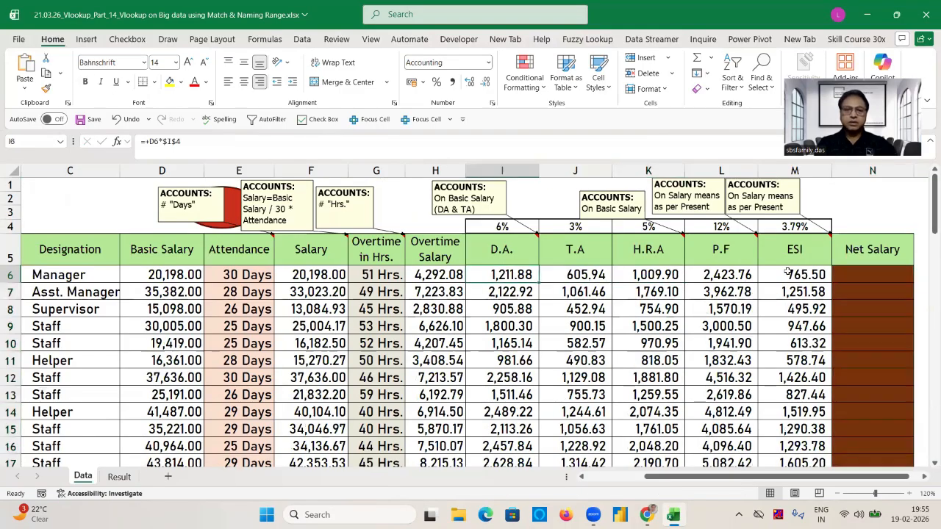
pyautogui.press('Right')
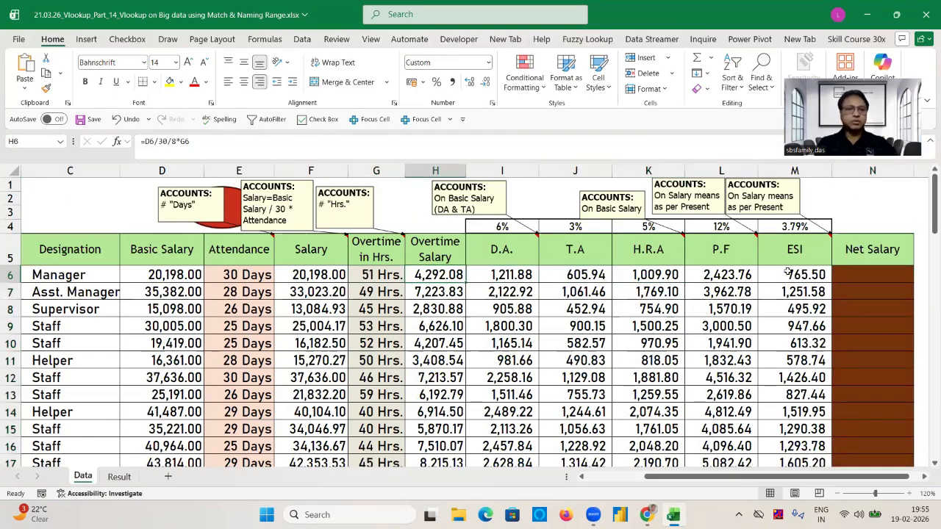
pyautogui.press('Right')
pyautogui.press('Left')
pyautogui.press('Left')
pyautogui.press('Left')
pyautogui.press('Left')
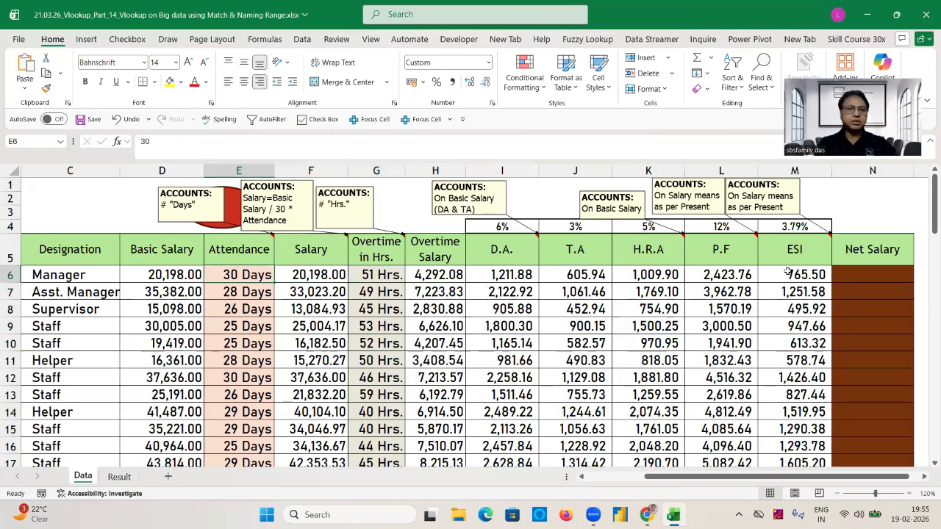
pyautogui.press('Left')
pyautogui.press('Right')
pyautogui.press('Right')
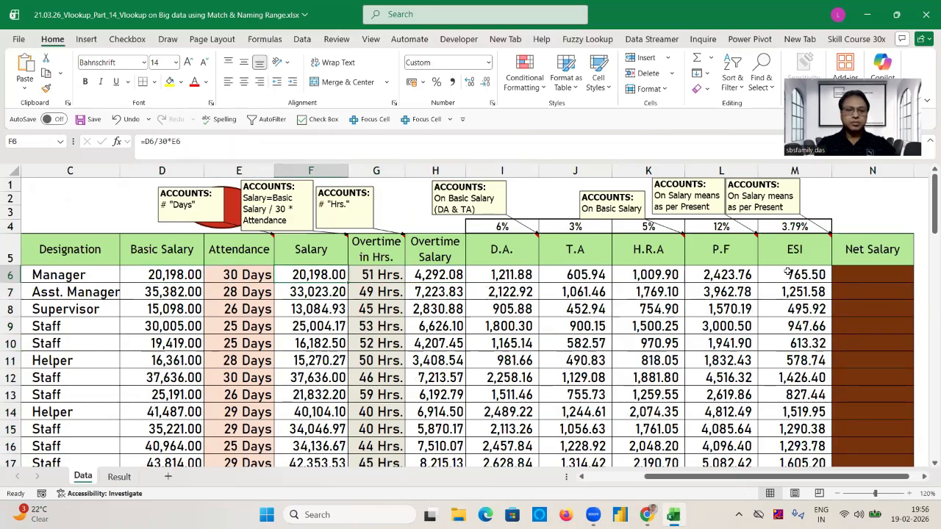
pyautogui.hotkey('ctrl', 'shift', 'Down')
pyautogui.press('Delete')
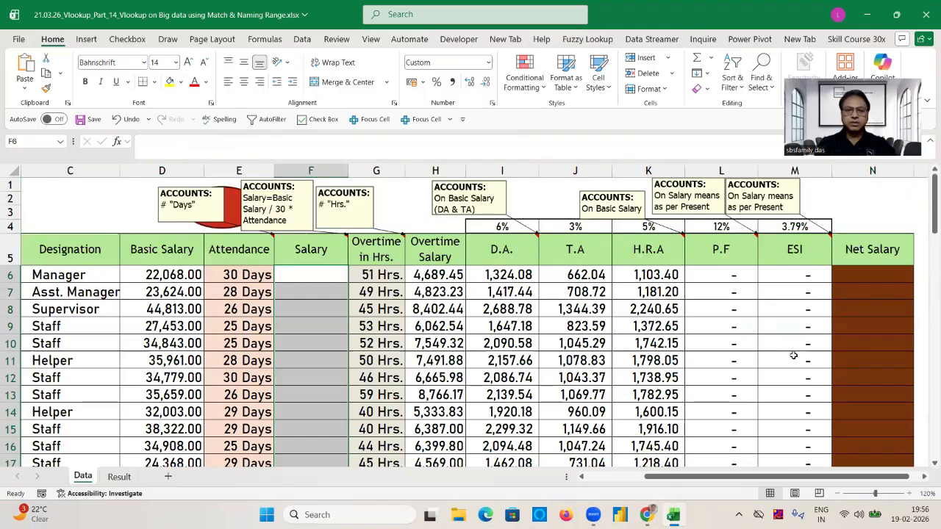
# Clear the Overtime Salary, D.A., T.A and H.R.A values from H6 through K76.
pyautogui.click(450, 279)
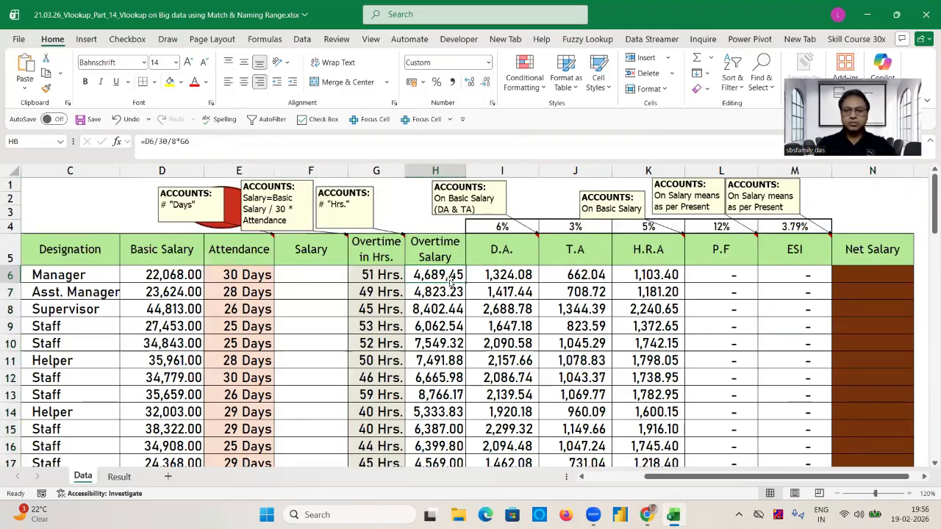
pyautogui.hotkey('shift', 'Right')
pyautogui.hotkey('shift', 'Right')
pyautogui.hotkey('shift', 'Right')
pyautogui.hotkey('ctrl', 'shift', 'Down')
pyautogui.press('Delete')
pyautogui.hotkey('ctrl', 'BackSpace')
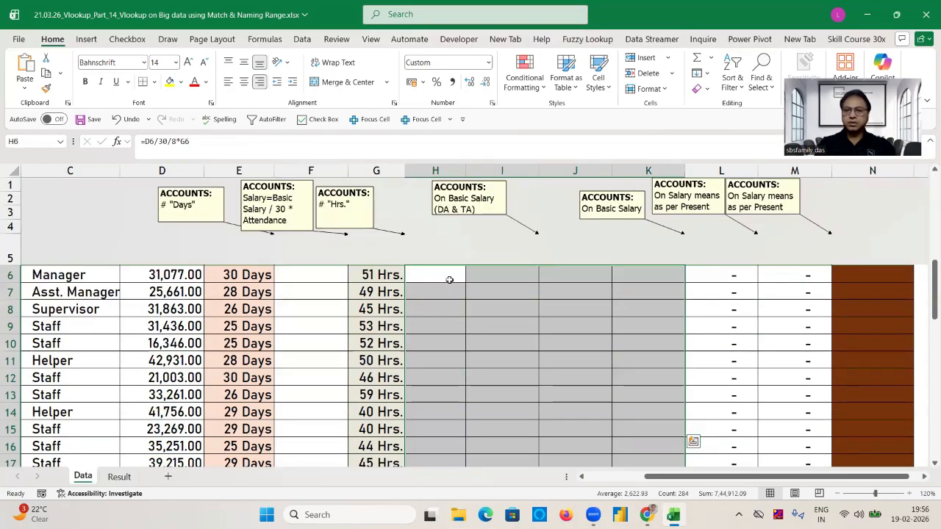
# Clear the P.F and ESI values from L6 through M76 and return to the start of the data.
pyautogui.click(736, 272)
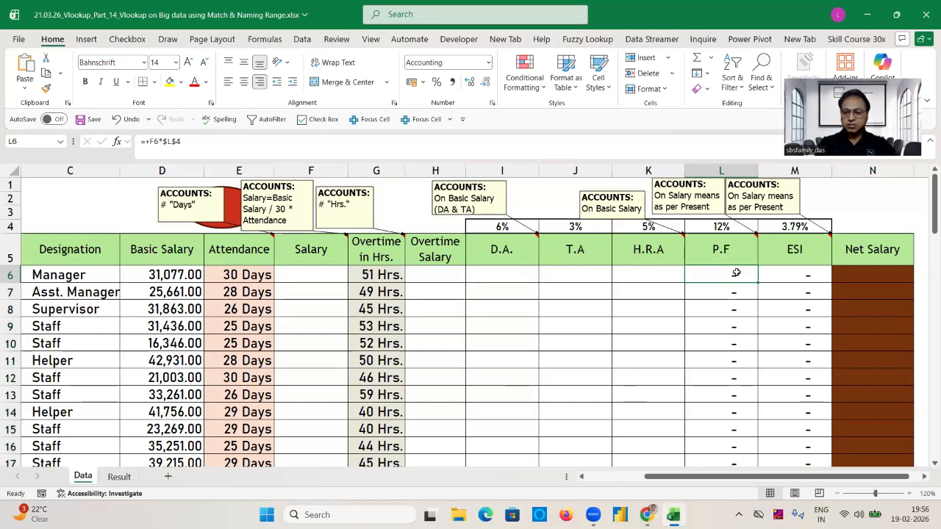
pyautogui.hotkey('shift', 'Right')
pyautogui.hotkey('ctrl', 'shift', 'Down')
pyautogui.press('Delete')
pyautogui.hotkey('ctrl', 'BackSpace')
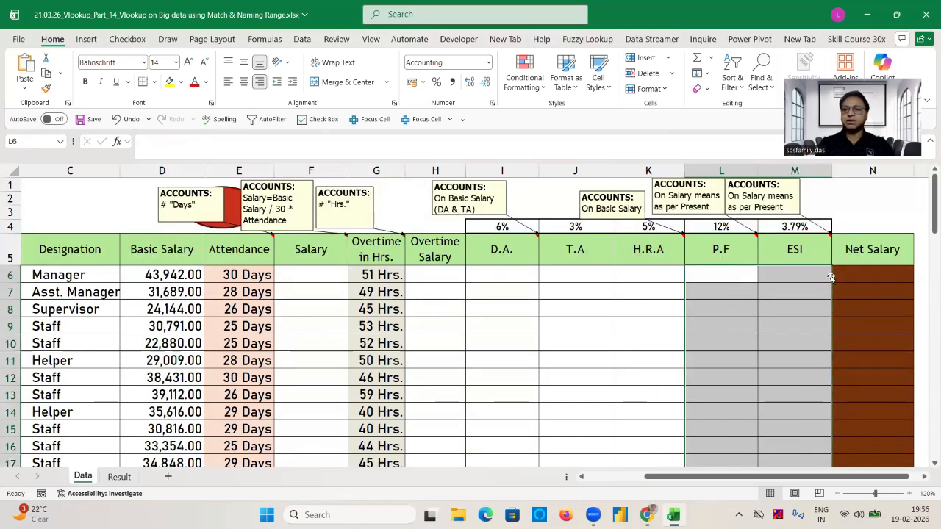
pyautogui.click(802, 276)
pyautogui.hotkey('ctrl', 'Home')
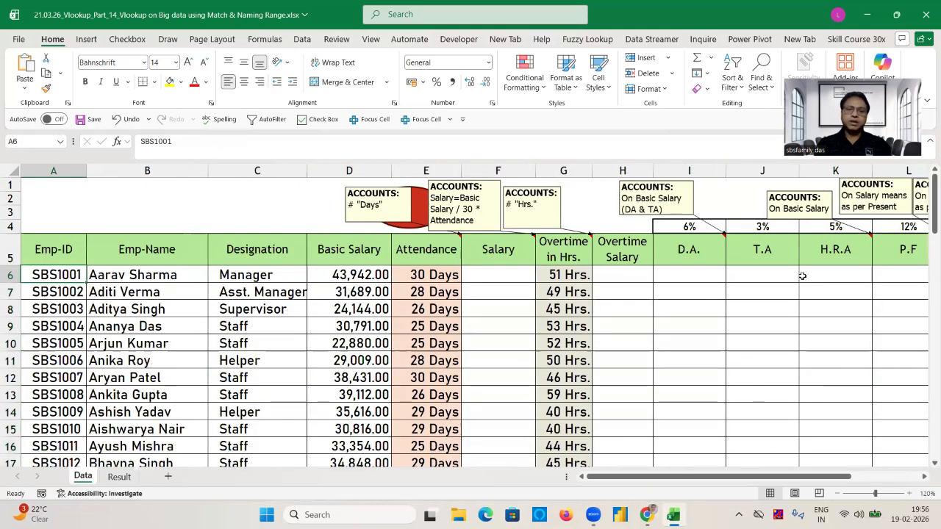
# Enter the Salary formula +D6/30*E6 in F6 and fill it down the column.
pyautogui.click(488, 269)
pyautogui.write('+')
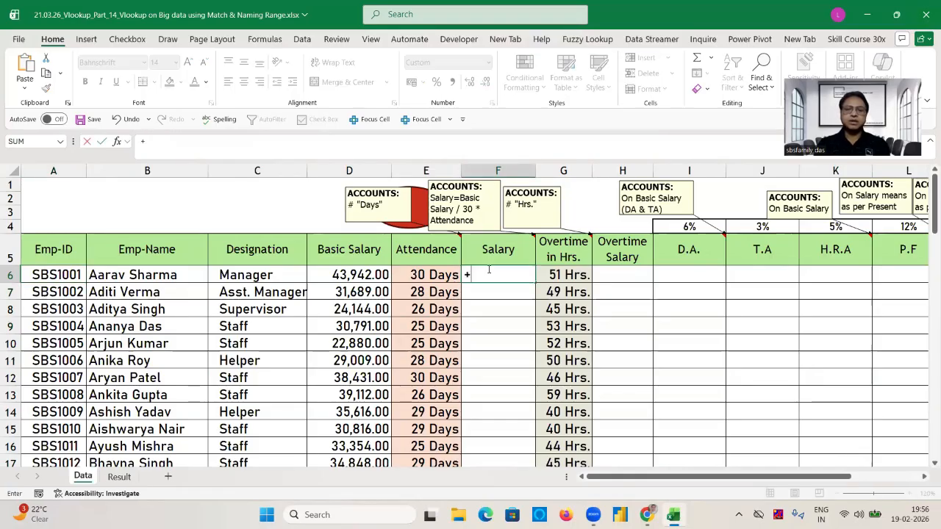
pyautogui.click(363, 275)
pyautogui.write('/30*')
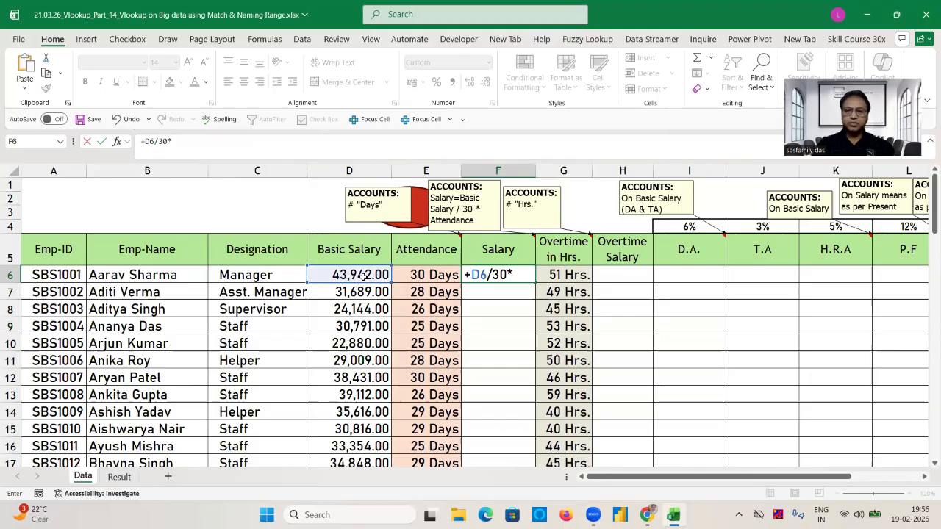
pyautogui.click(434, 275)
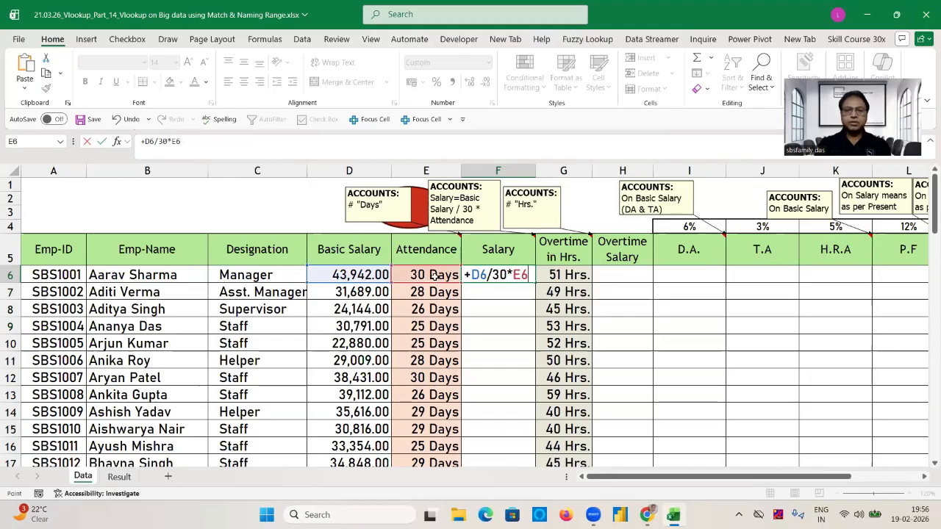
pyautogui.press('Return')
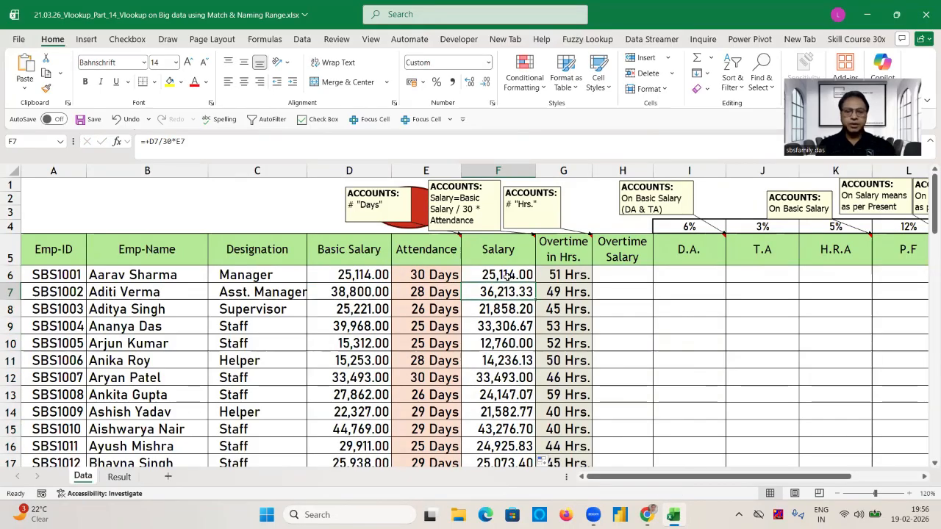
# Close the workbook without saving the changes.
pyautogui.click(925, 16)
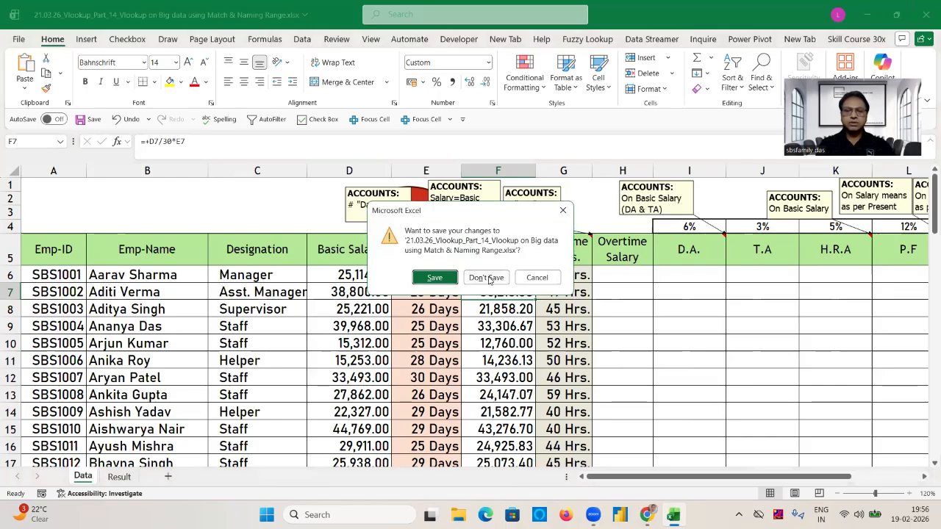
pyautogui.click(487, 278)
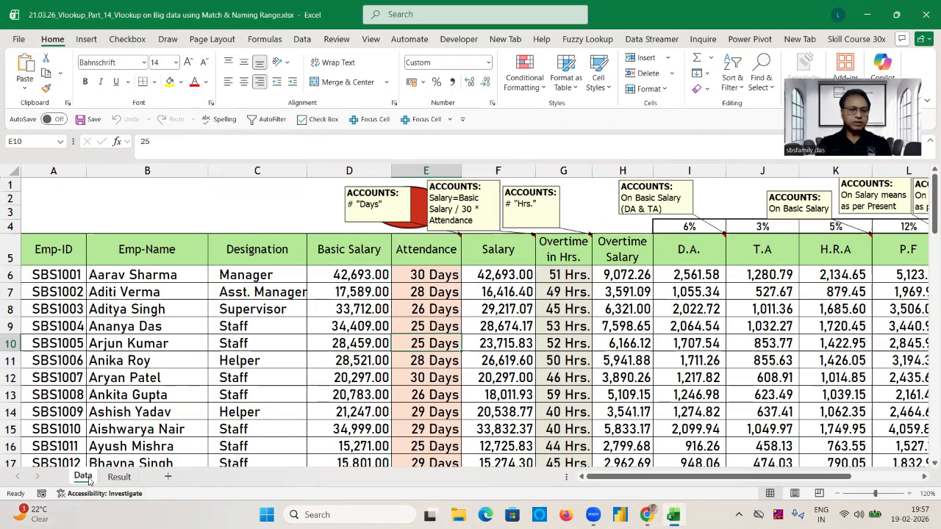
# Create a copy of the Data sheet at the end of the workbook and name it Live.
pyautogui.rightClick(84, 477)
pyautogui.click(138, 342)
pyautogui.click(71, 356)
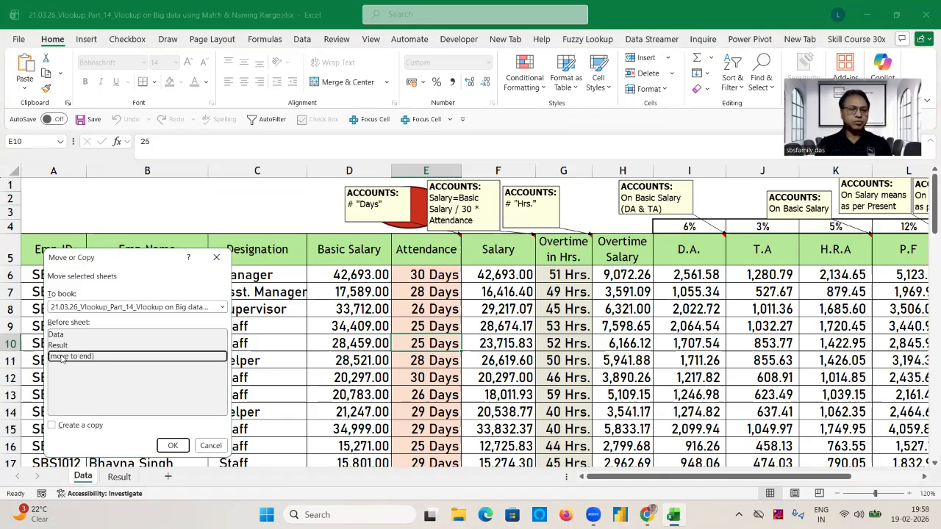
pyautogui.click(54, 425)
pyautogui.click(172, 446)
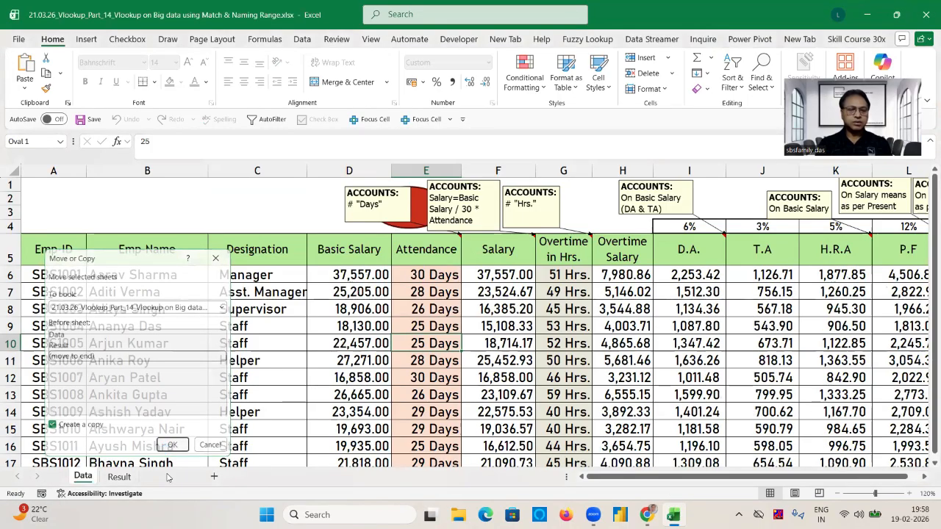
pyautogui.rightClick(165, 477)
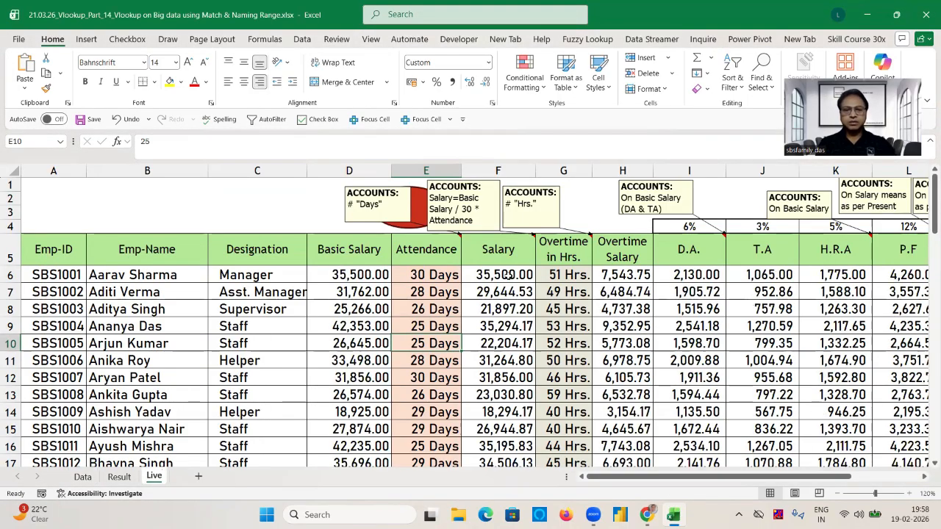
# Clear the Salary values from F6 down to row 76 on the Live sheet.
pyautogui.click(507, 275)
pyautogui.hotkey('ctrl', 'shift', 'Down')
pyautogui.press('Delete')
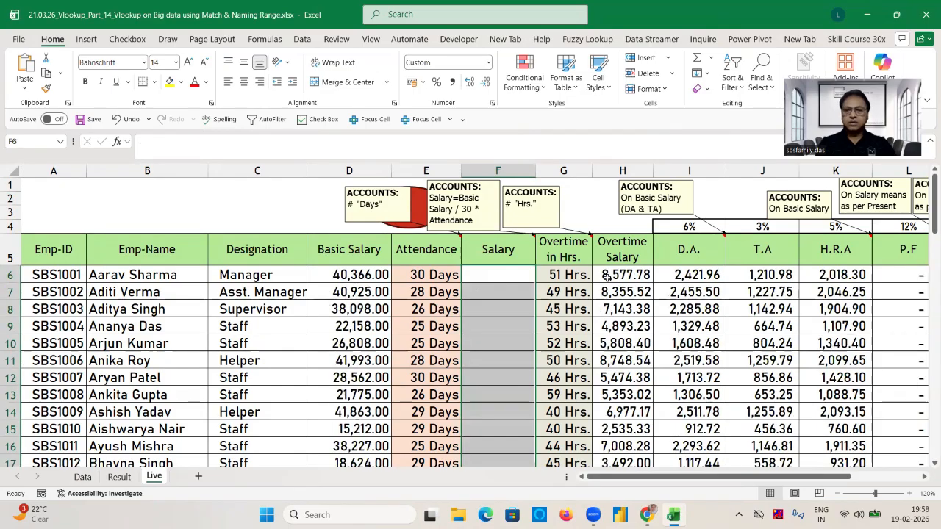
# Clear the Overtime Salary, D.A., T.A, H.R.A, P.F and ESI values from H6 through M76 on the Live sheet.
pyautogui.click(608, 275)
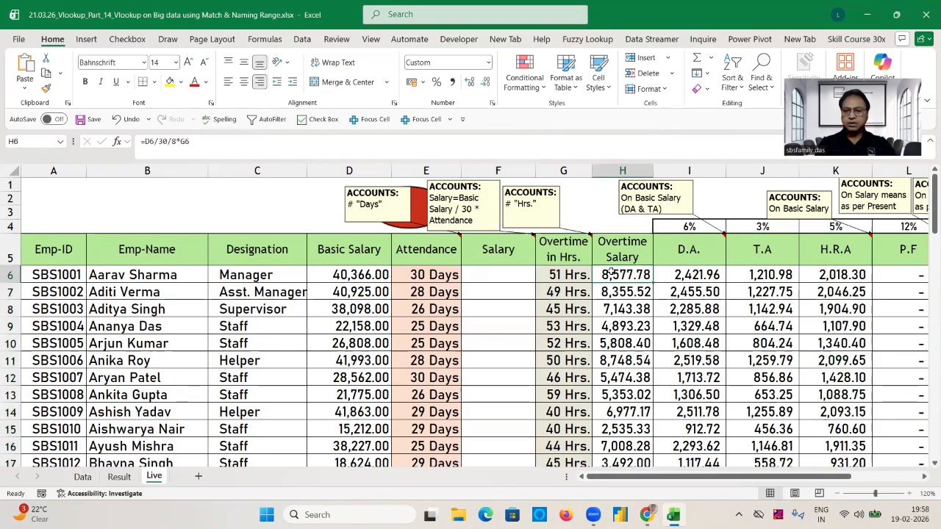
pyautogui.hotkey('shift', 'Right')
pyautogui.hotkey('shift', 'Right')
pyautogui.hotkey('shift', 'Right')
pyautogui.hotkey('shift', 'Right')
pyautogui.hotkey('shift', 'Right')
pyautogui.hotkey('shift', 'Right')
pyautogui.hotkey('shift', 'Left')
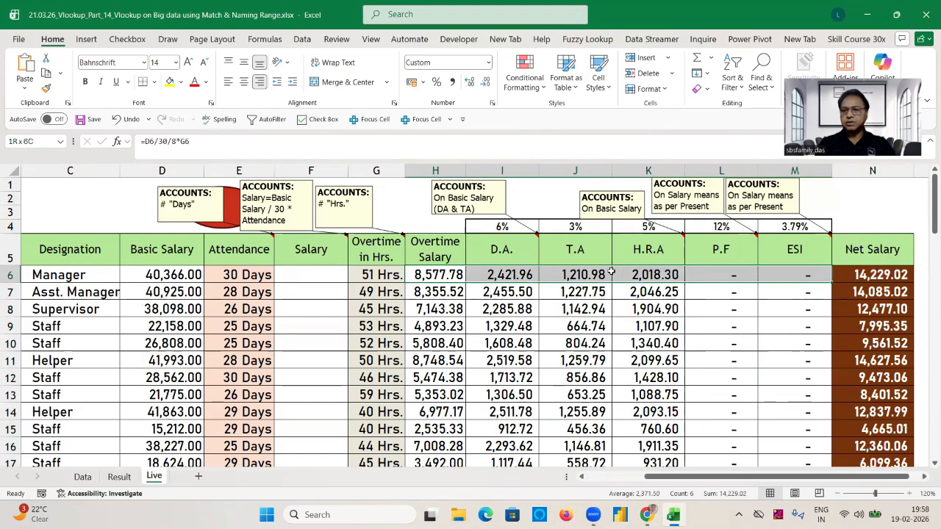
pyautogui.hotkey('ctrl', 'shift', 'Down')
pyautogui.press('Delete')
pyautogui.hotkey('ctrl', 'Home')
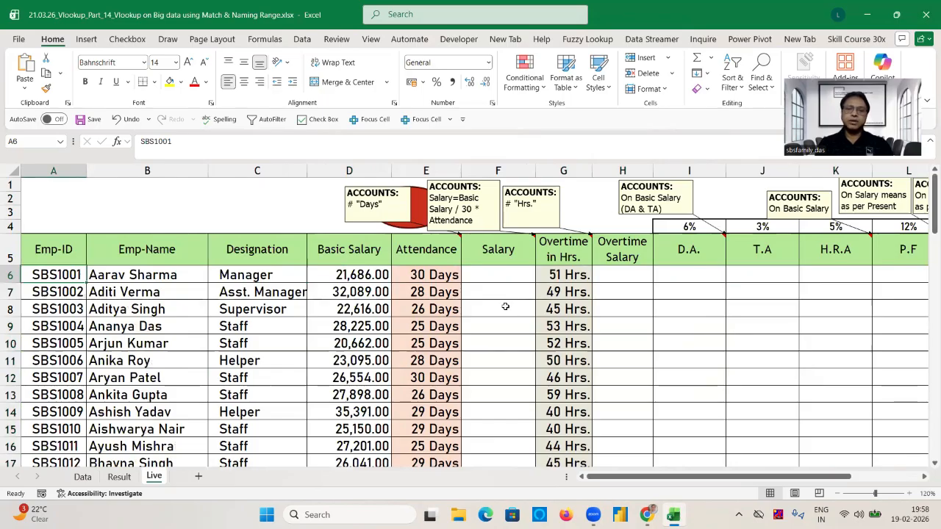
# Enter the Salary formula +D6/30*E6 in F6 of the Live sheet and fill it down the column.
pyautogui.click(509, 269)
pyautogui.write('+')
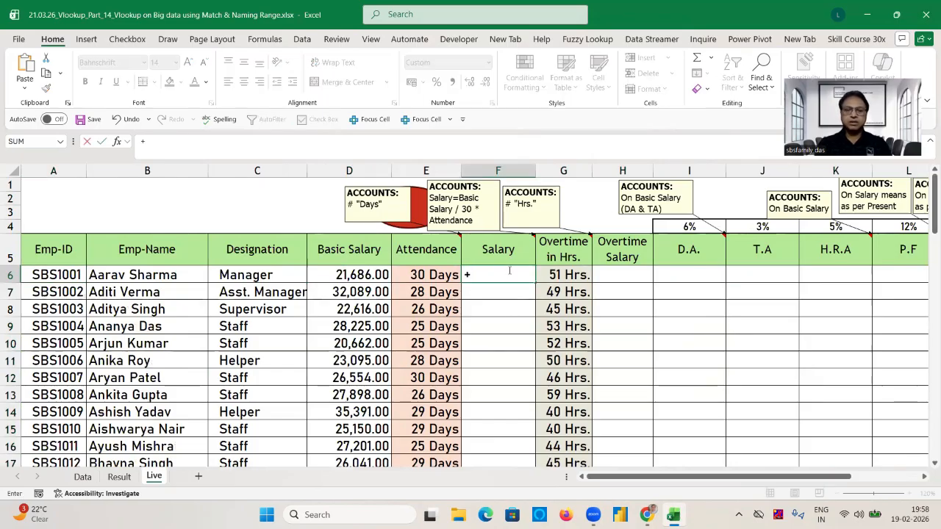
pyautogui.press('Left')
pyautogui.press('Left')
pyautogui.write('/30*')
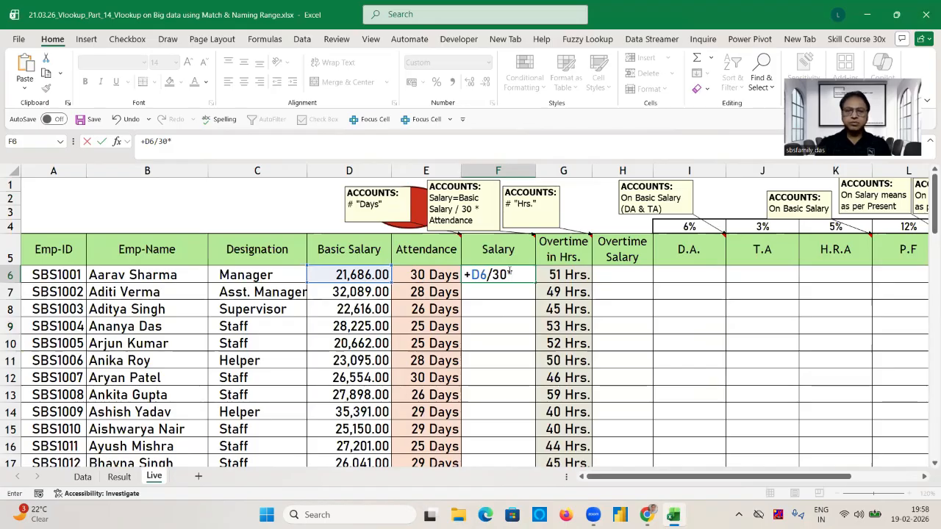
pyautogui.click(441, 279)
pyautogui.hotkey('ctrl', 'Return')
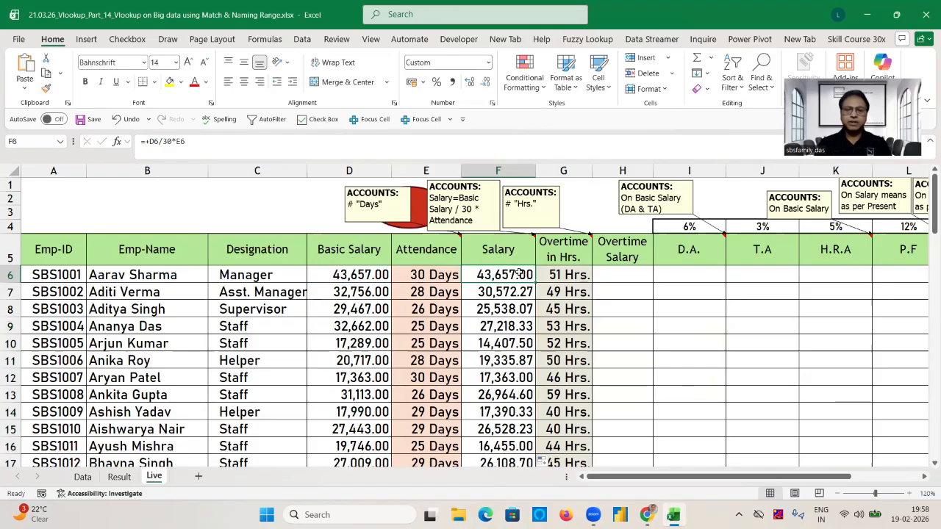
# Compare the row 6 Salary on the Data sheet with the Basic Salary and Salary figures on the Live sheet.
pyautogui.click(83, 479)
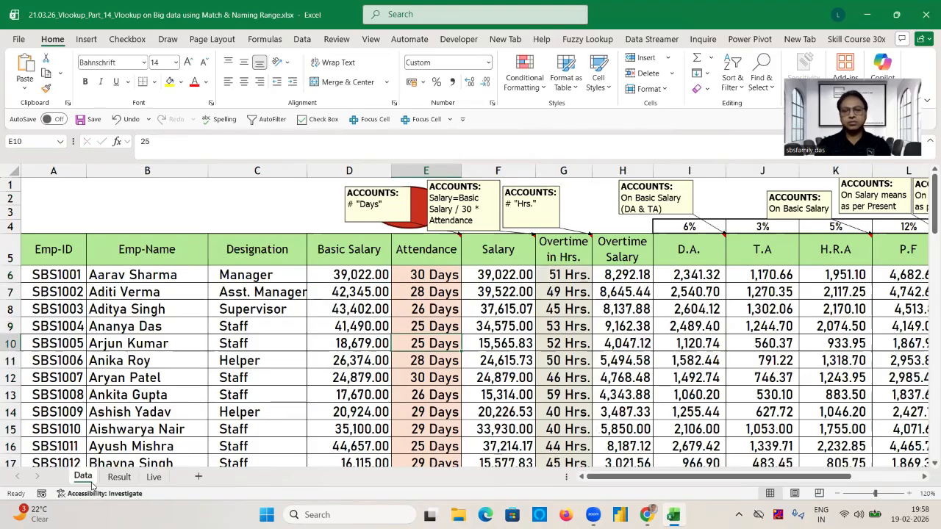
pyautogui.click(494, 281)
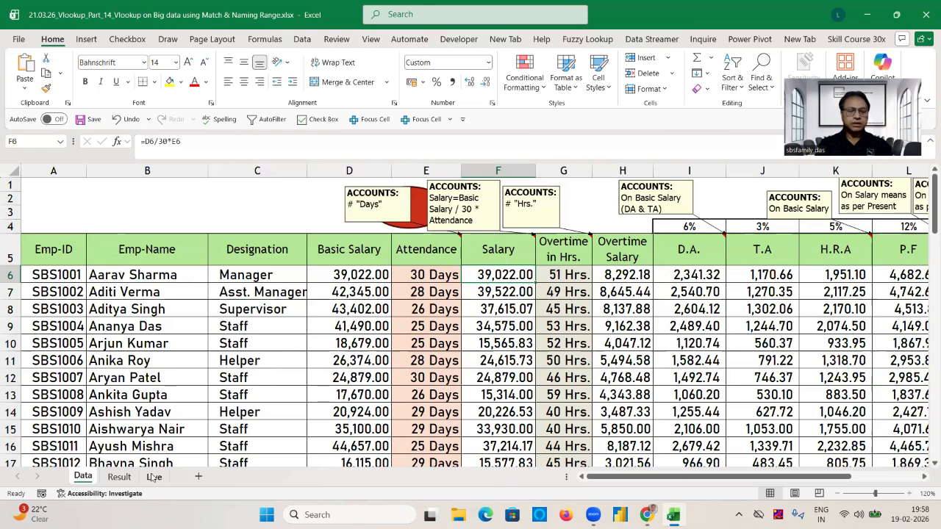
pyautogui.click(151, 476)
pyautogui.click(349, 275)
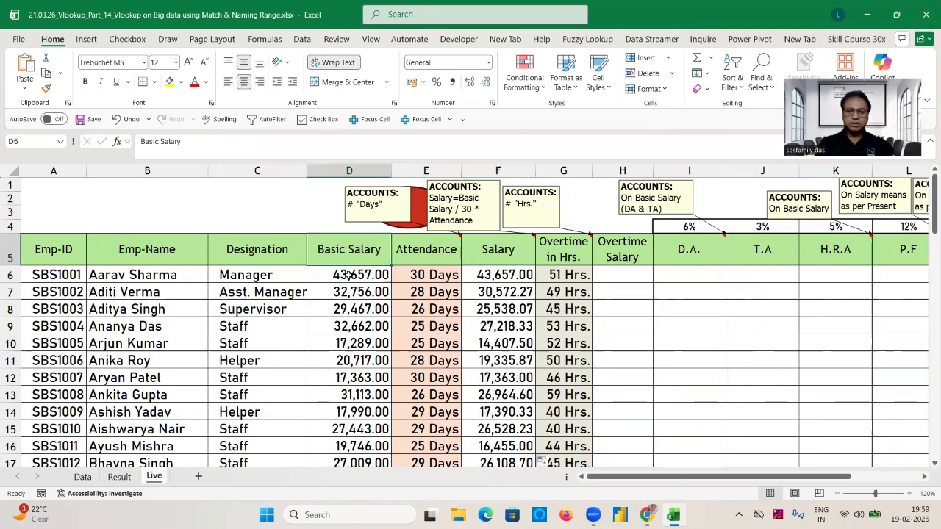
# Replace the RANDBETWEEN formulas in the Data sheet's Basic Salary column, D6 to D76, with their fixed values.
pyautogui.click(82, 477)
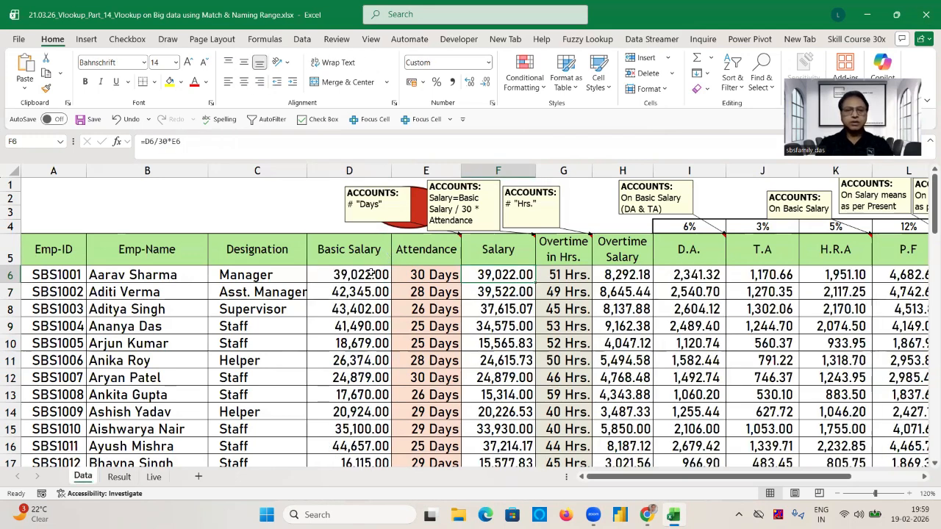
pyautogui.click(349, 276)
pyautogui.hotkey('ctrl', 'shift', 'Down')
pyautogui.hotkey('ctrl', 'c')
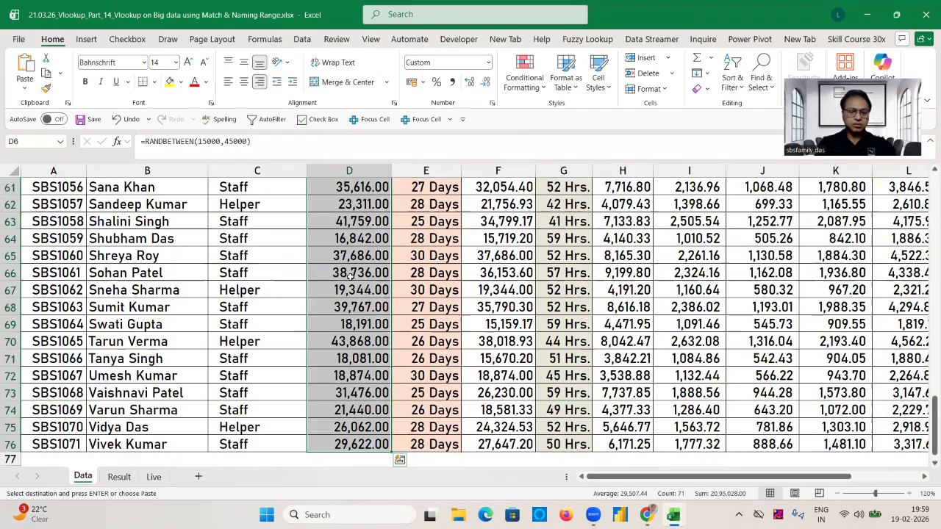
pyautogui.hotkey('ctrl', 'shift', 'v')
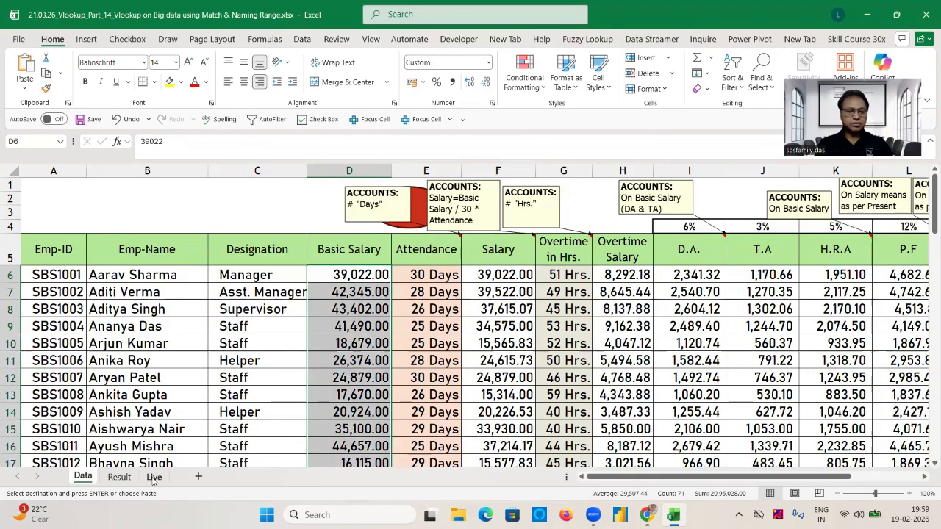
# Paste the copied Basic Salary figures as values over D6 to D76 on the Live sheet.
pyautogui.click(154, 477)
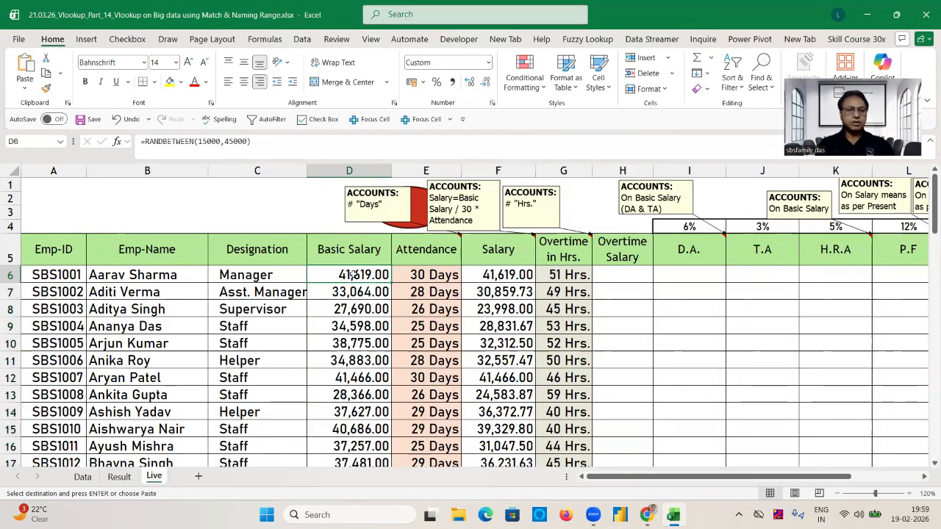
pyautogui.hotkey('ctrl', 'shift', 'Down')
pyautogui.hotkey('ctrl', 'shift', 'v')
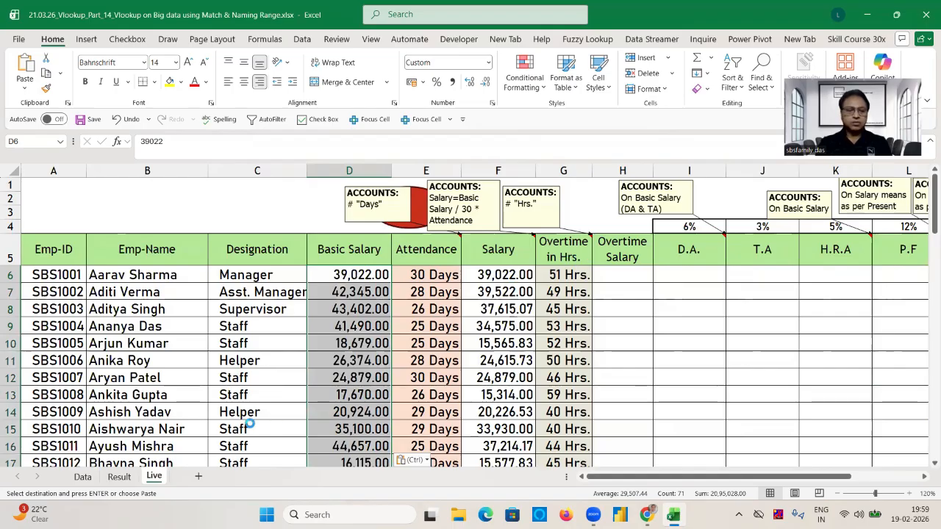
# Try to enter the Overtime Salary formula +F6/30/8*G6 in H6 of the Live sheet.
pyautogui.click(83, 477)
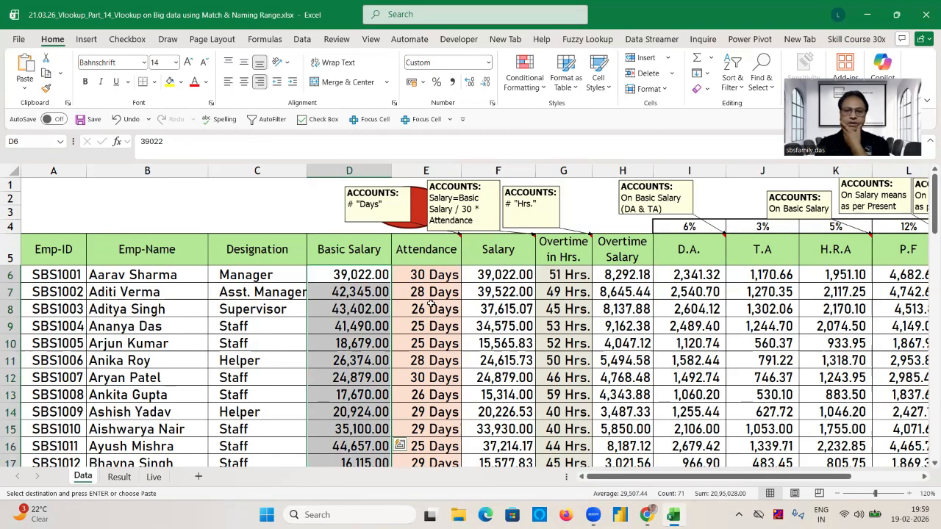
pyautogui.click(147, 477)
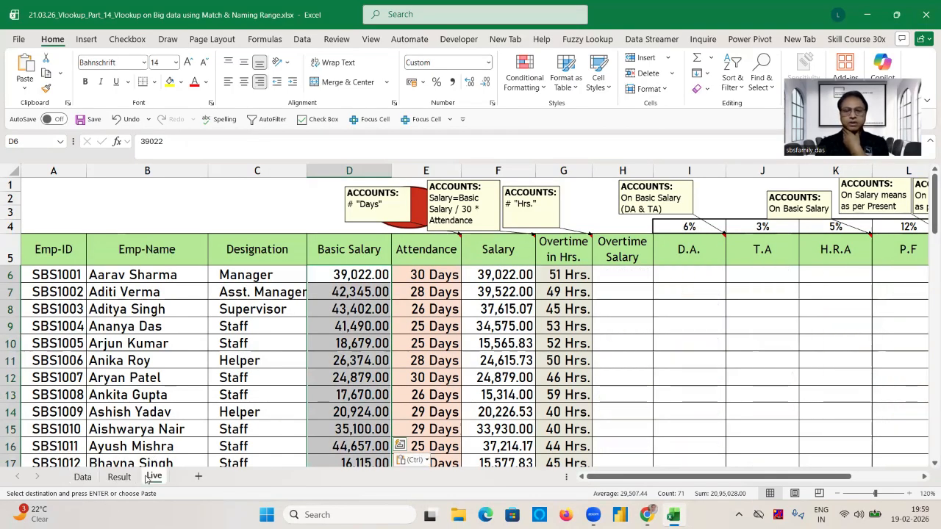
pyautogui.click(616, 276)
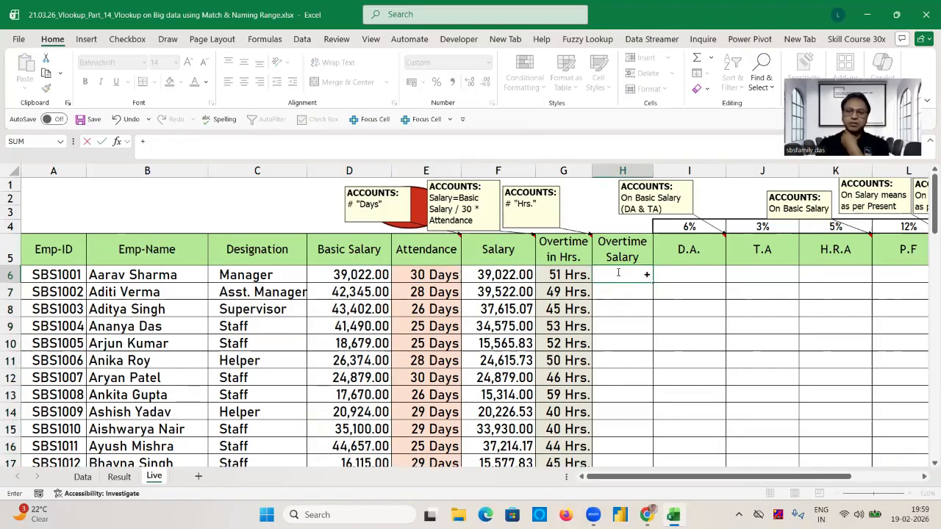
pyautogui.write('F6')
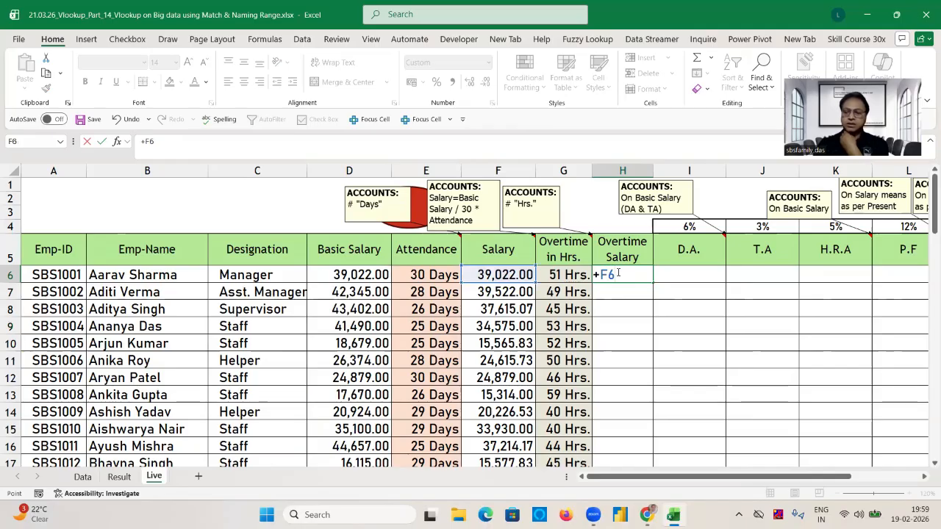
pyautogui.write('/30')
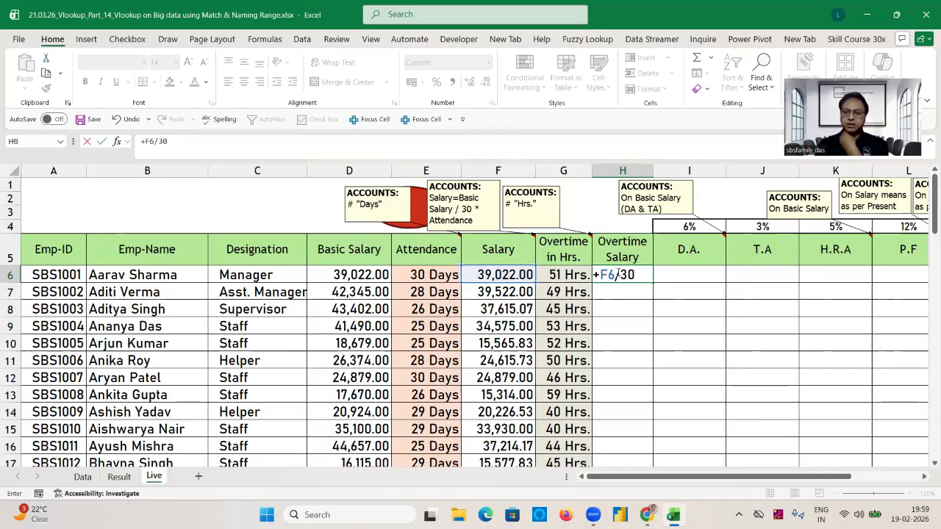
pyautogui.write('/')
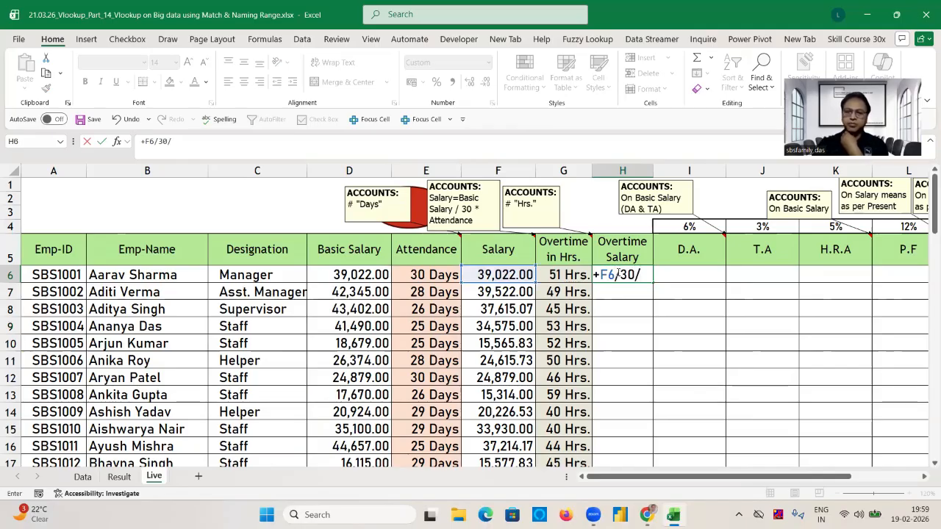
pyautogui.write('8')
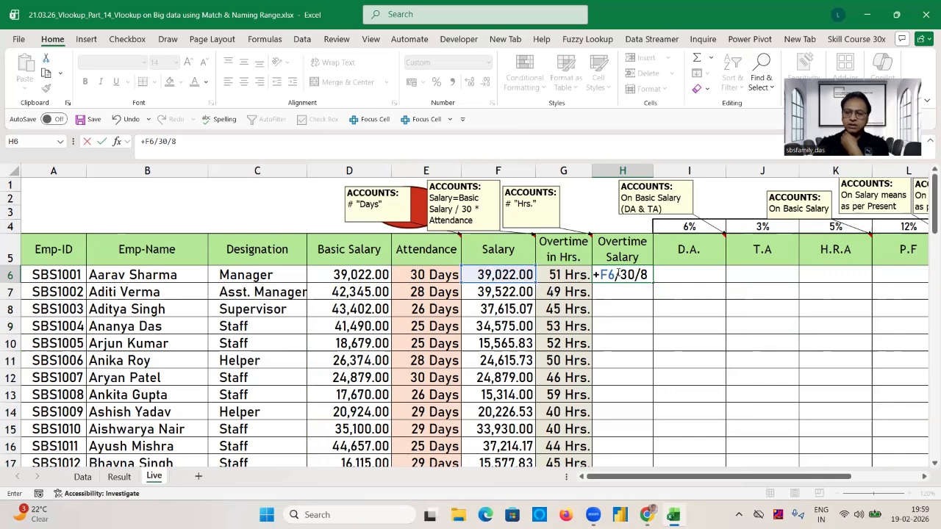
pyautogui.write('*')
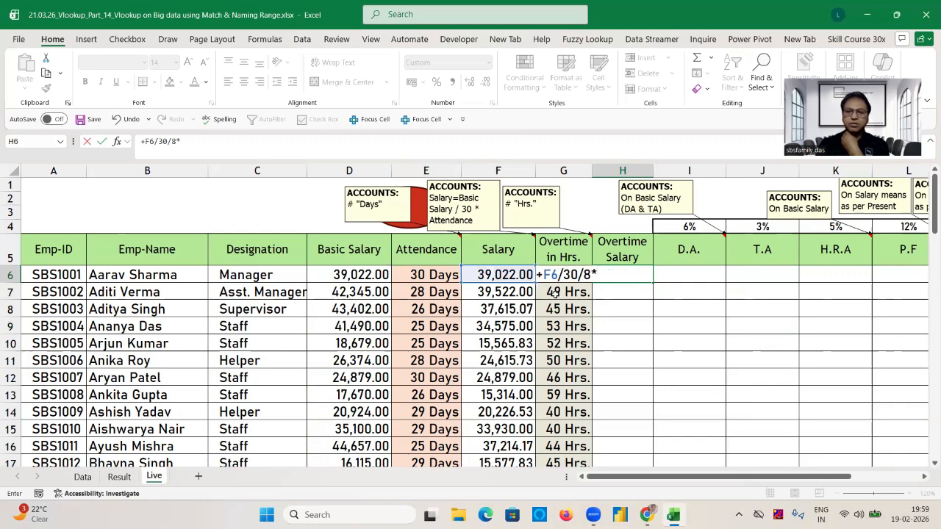
pyautogui.write('G6')
pyautogui.hotkey('ctrl', 'Return')
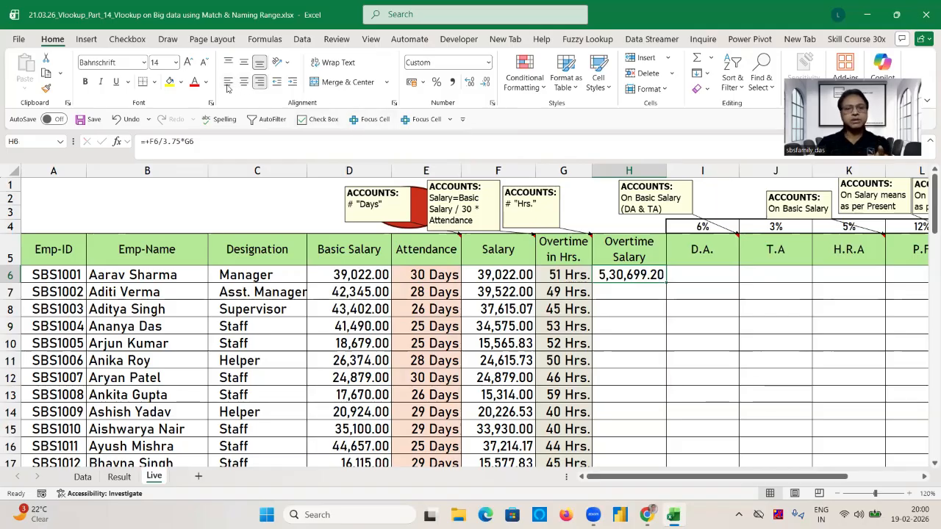
# Enter the Overtime Salary formula =F6/30/8*G6 in H6 of the Live sheet and fill it down the column.
pyautogui.write('=')
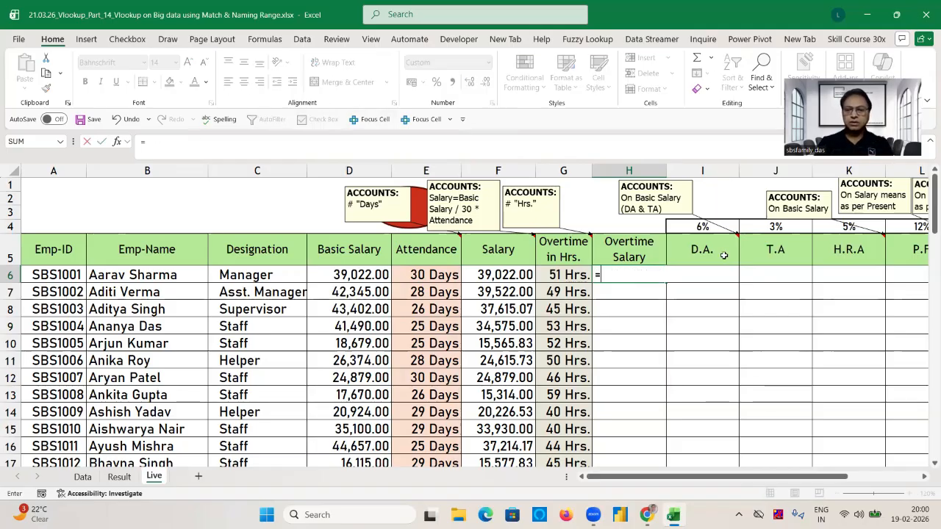
pyautogui.click(506, 274)
pyautogui.write('/')
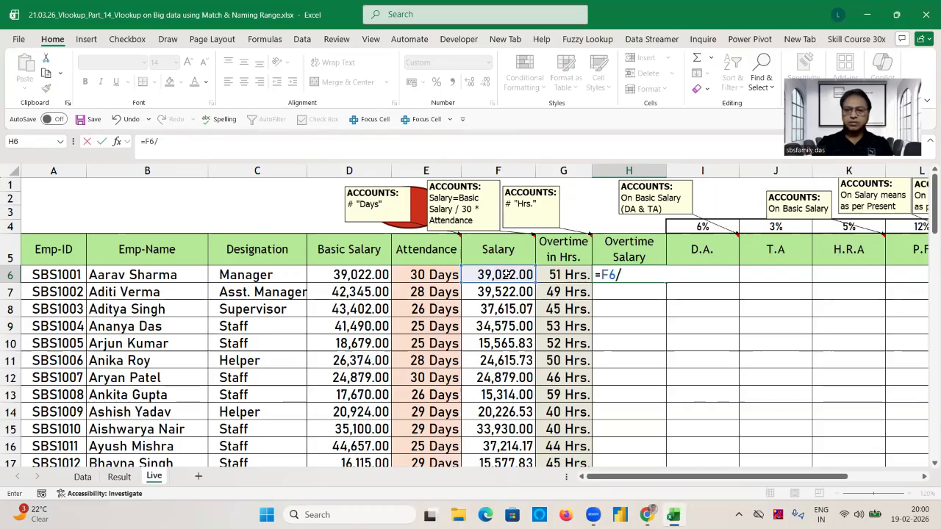
pyautogui.write('30')
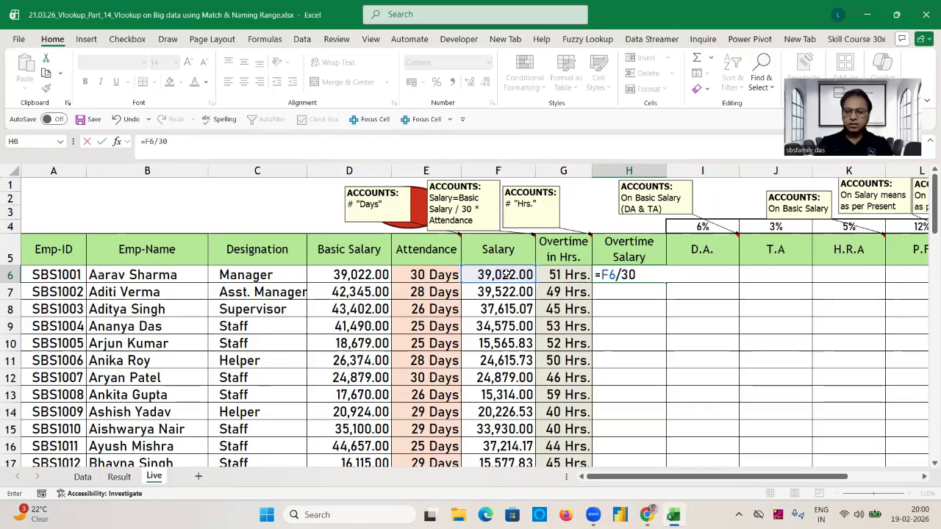
pyautogui.write('/8')
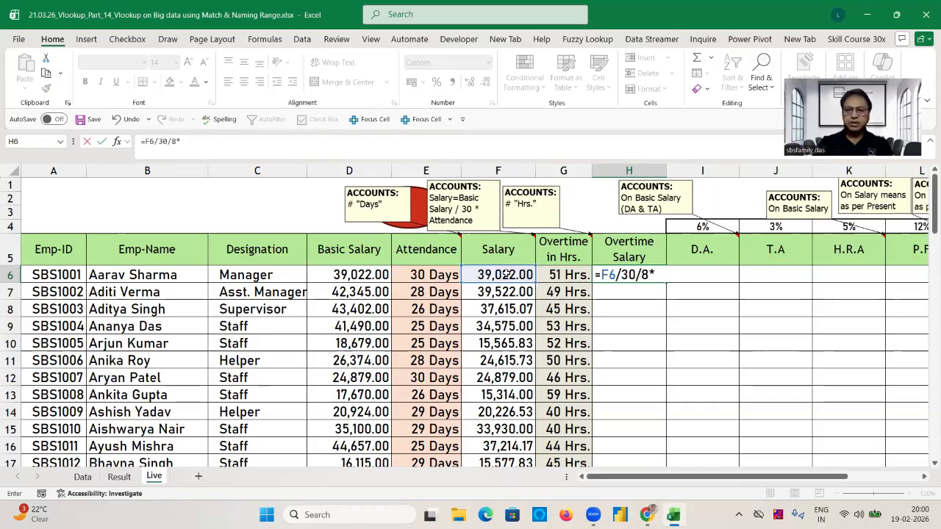
pyautogui.write('*')
pyautogui.click(580, 275)
pyautogui.hotkey('ctrl', 'Return')
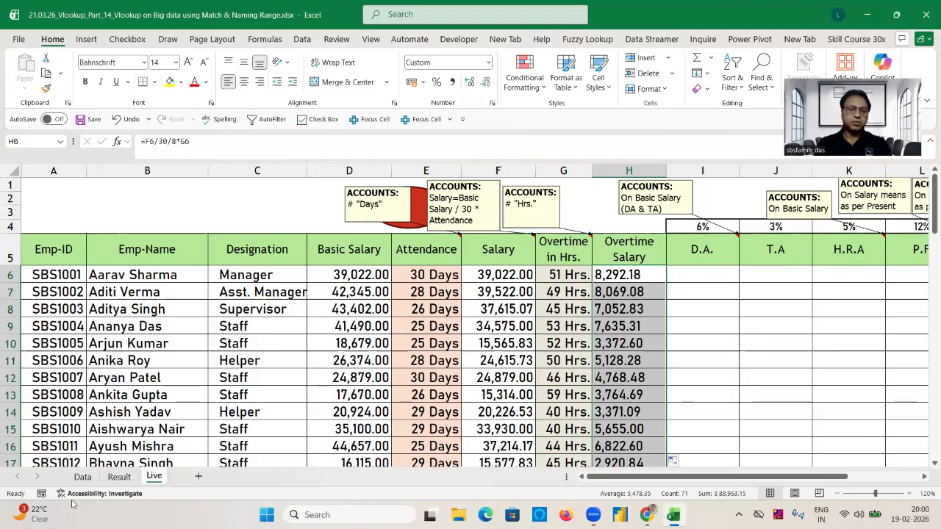
# Compare the Overtime Salary figures on the Live and Data sheets and inspect the formula in H7 of the Data sheet.
pyautogui.click(83, 476)
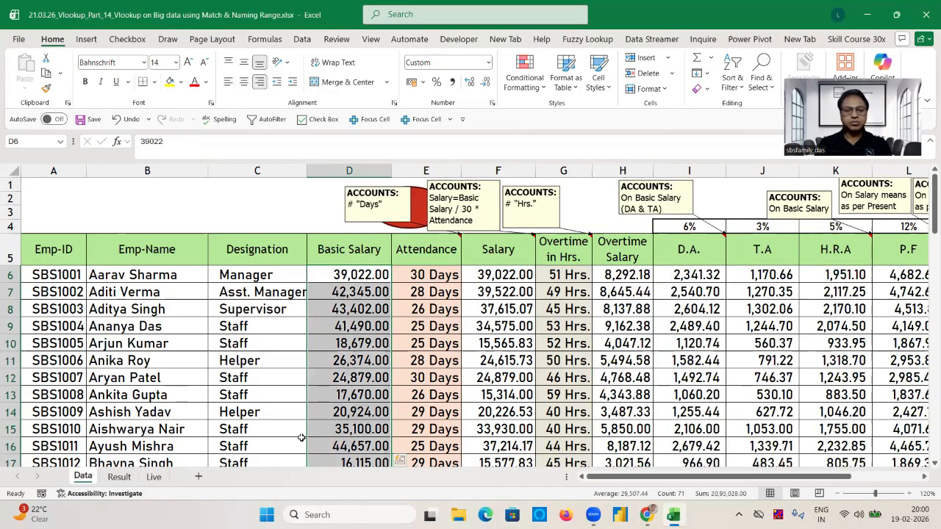
pyautogui.click(154, 476)
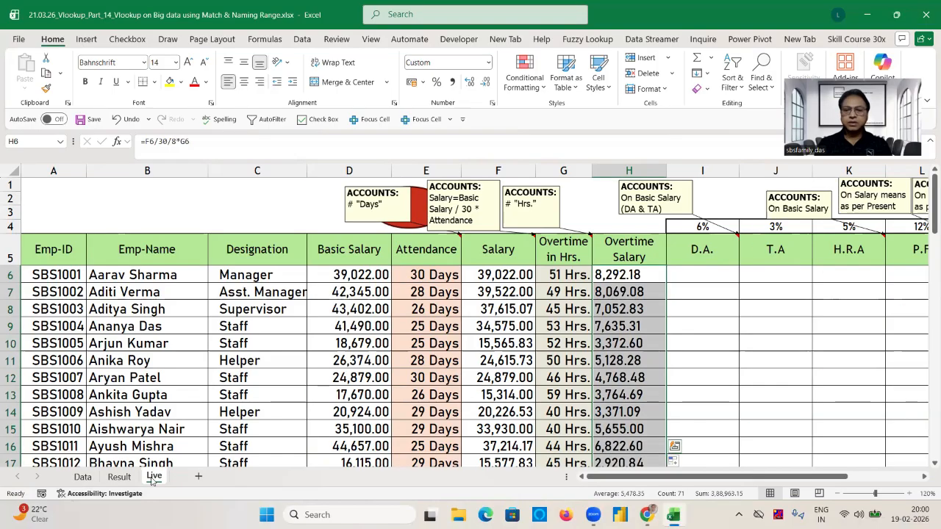
pyautogui.click(82, 476)
pyautogui.click(616, 290)
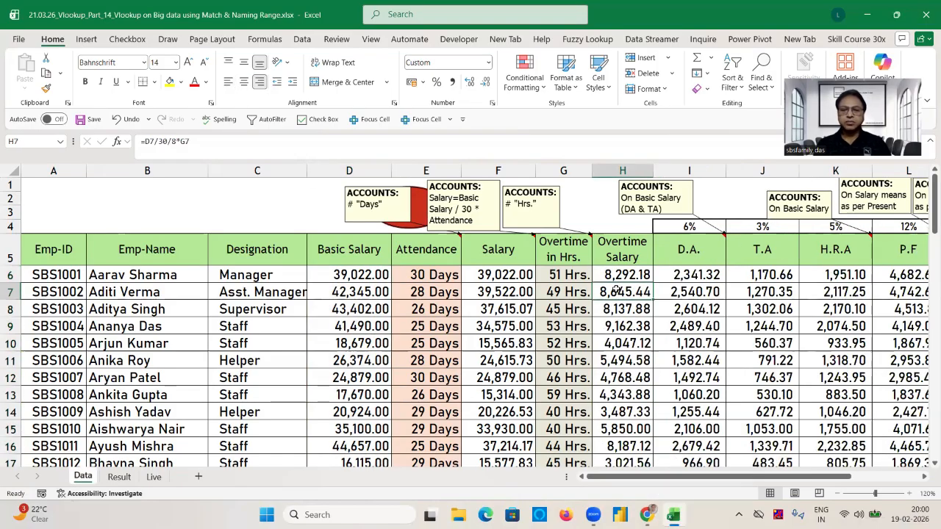
pyautogui.doubleClick(616, 290)
pyautogui.press('Escape')
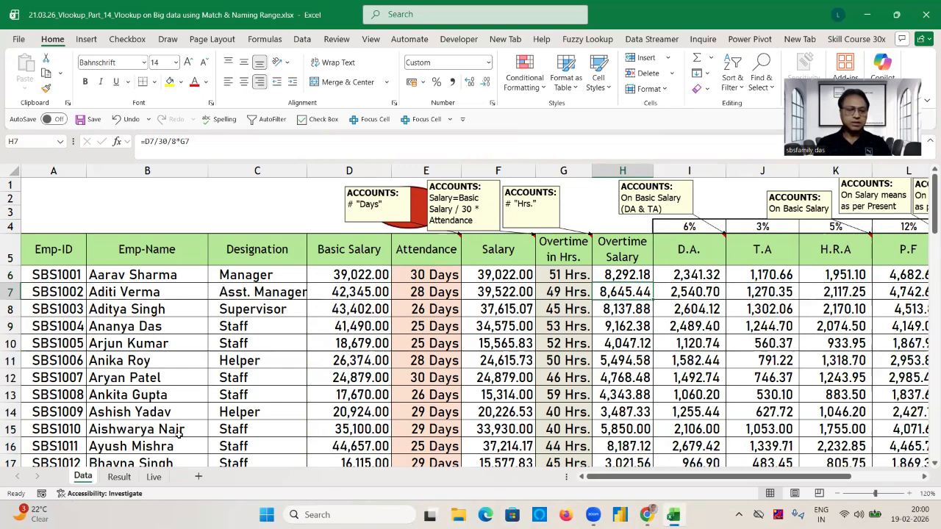
# Change the Overtime Salary formula in H6 of the Live sheet to =D6/30/8*G6 and refill the column with it.
pyautogui.click(154, 477)
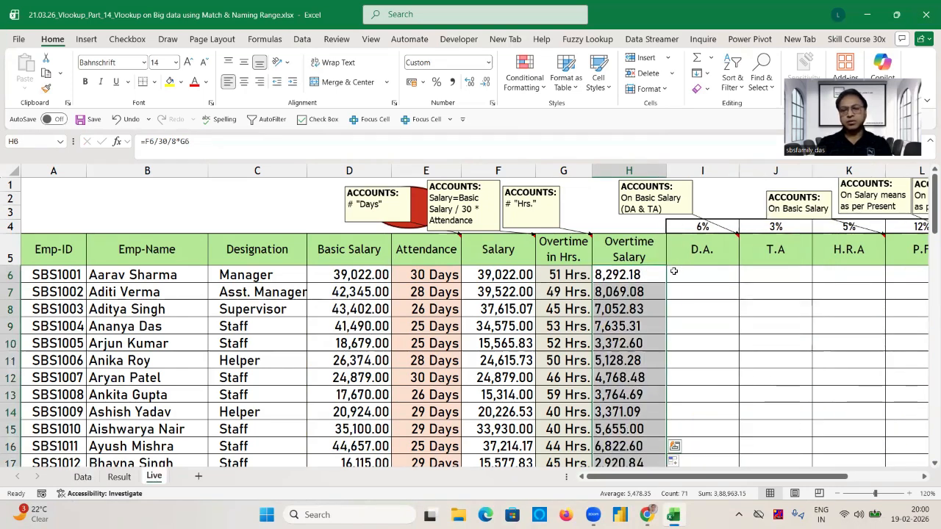
pyautogui.click(634, 274)
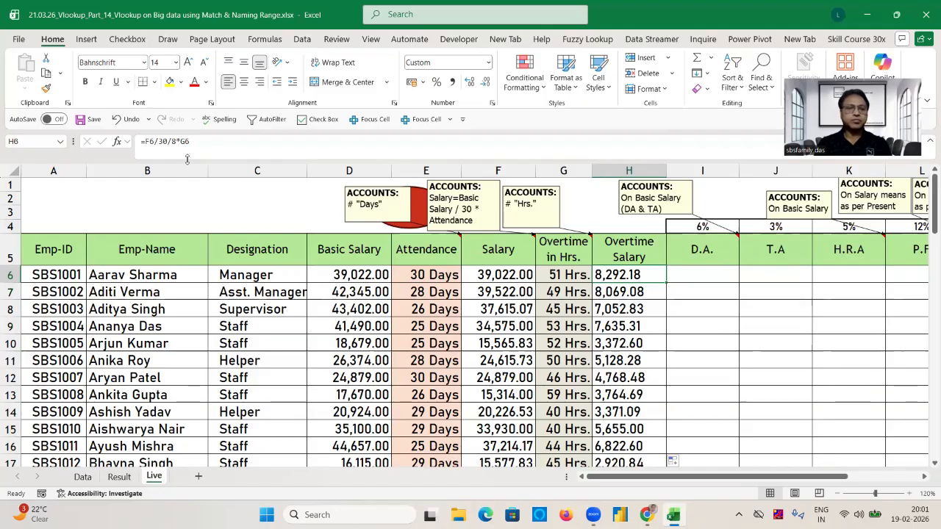
pyautogui.click(150, 141)
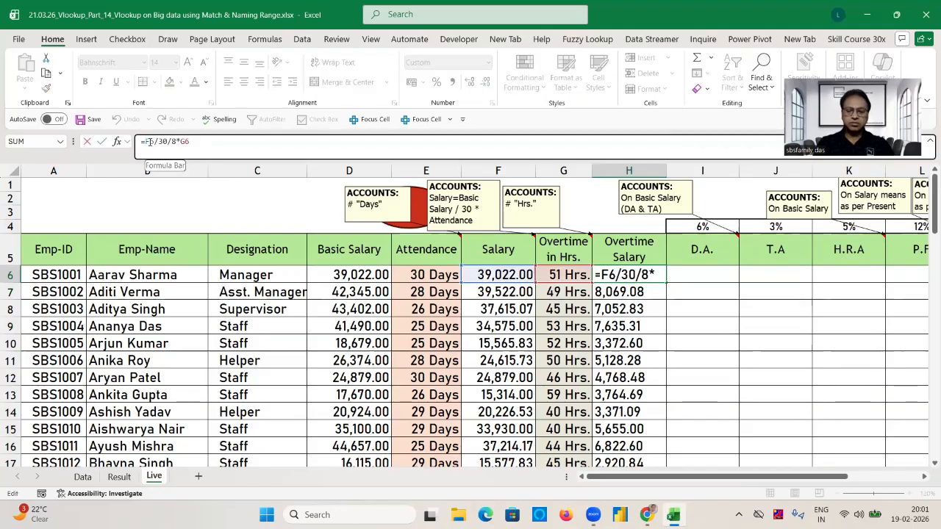
pyautogui.press('BackSpace')
pyautogui.write('d')
pyautogui.press('Return')
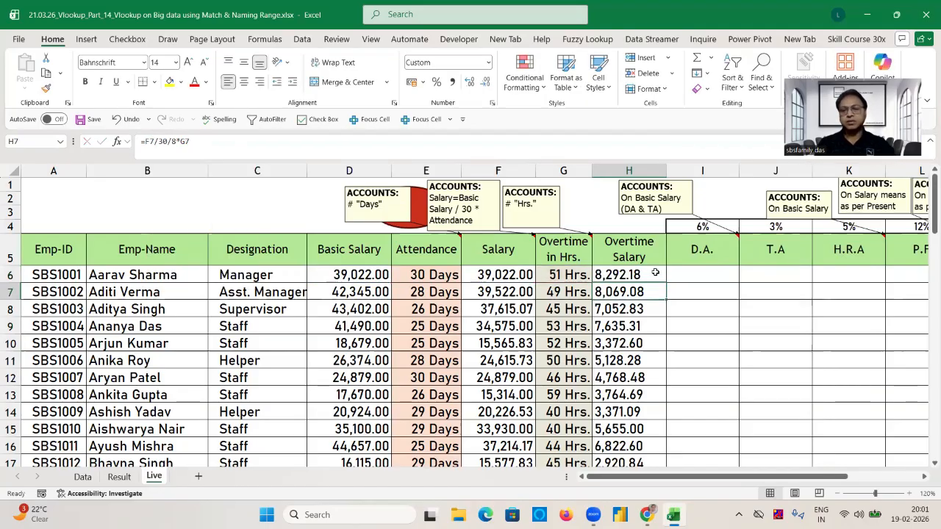
pyautogui.click(655, 273)
pyautogui.doubleClick(668, 282)
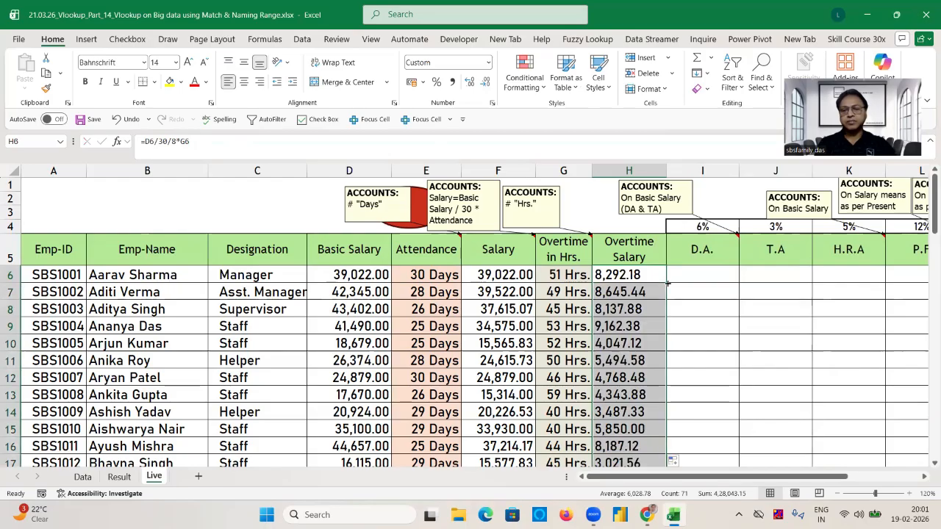
# Enter the D.A. formula +D6*$I$4 in I6, fill it down the column and compare the figures with the Data sheet.
pyautogui.click(703, 278)
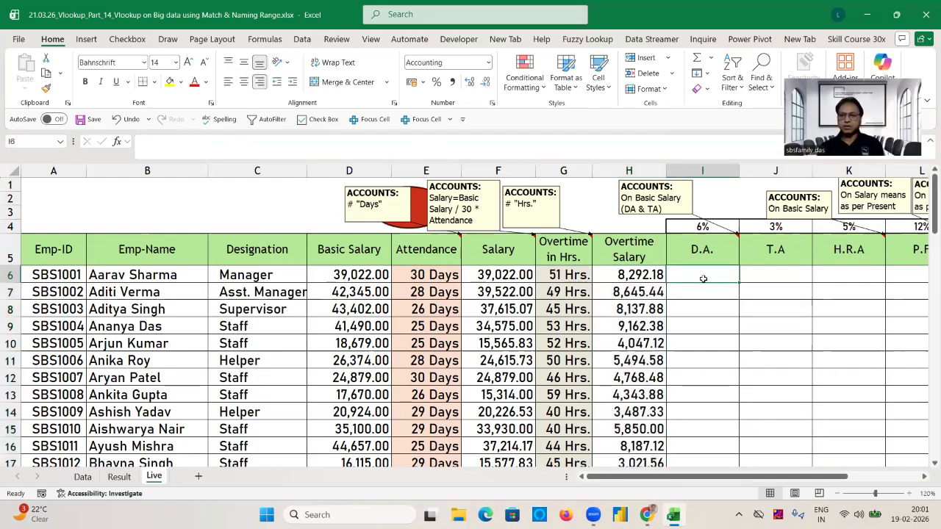
pyautogui.write('+')
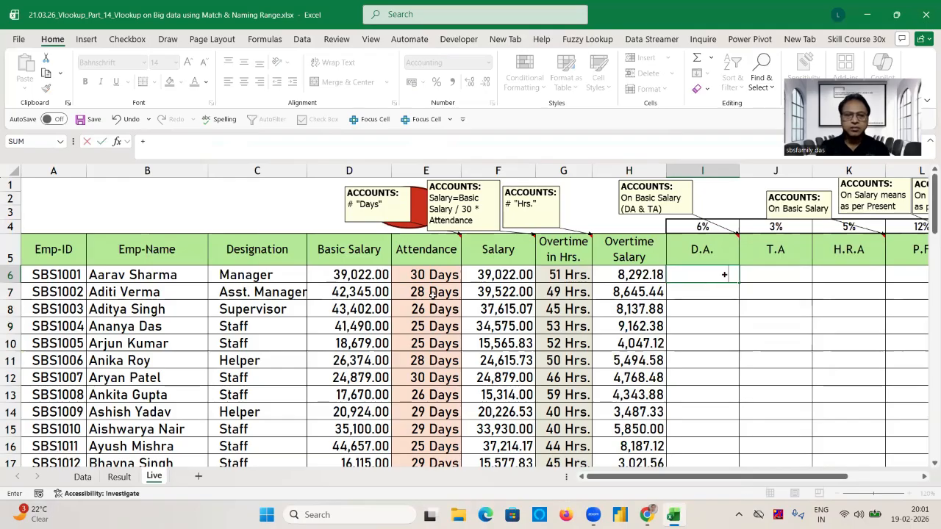
pyautogui.click(358, 279)
pyautogui.write('*')
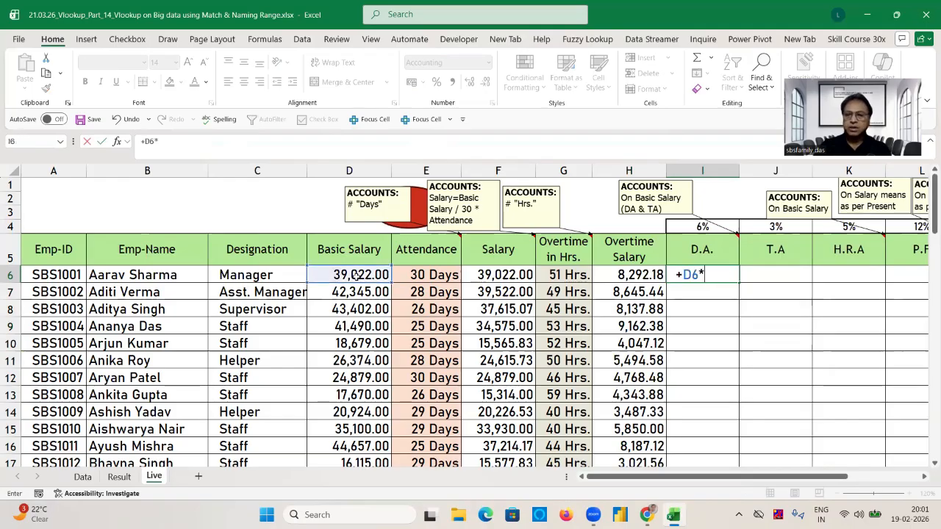
pyautogui.click(694, 225)
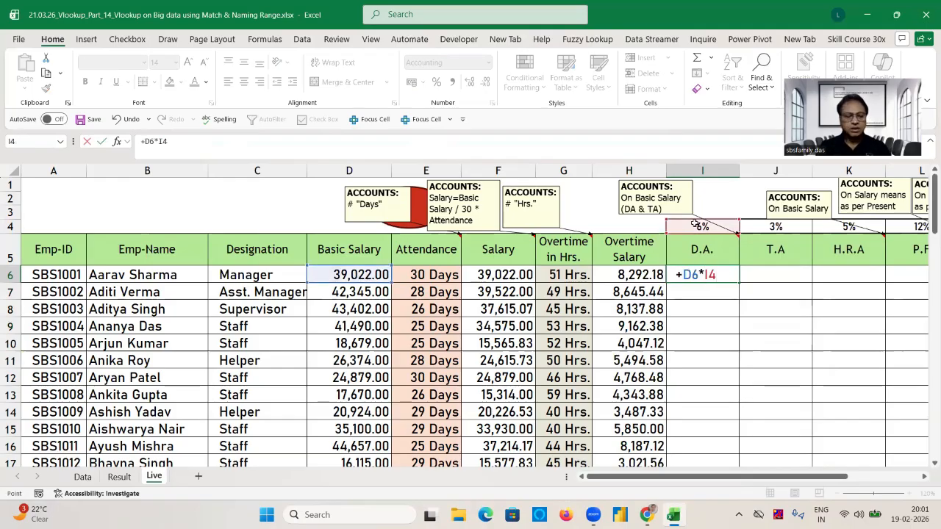
pyautogui.press('F4')
pyautogui.doubleClick(738, 282)
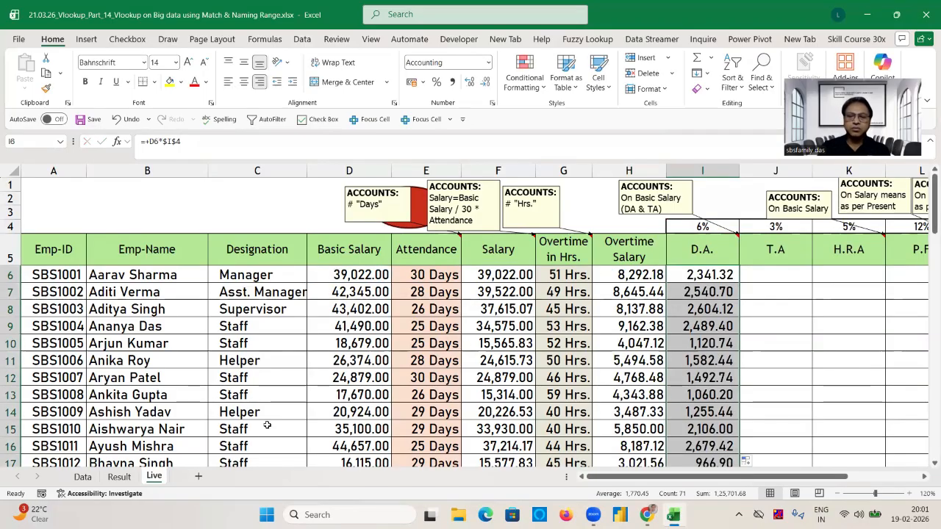
pyautogui.click(82, 477)
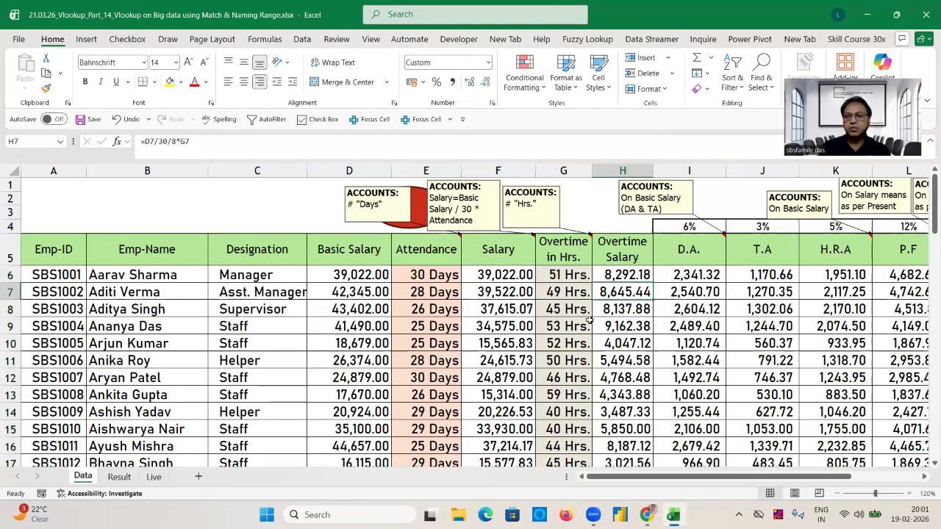
pyautogui.click(154, 477)
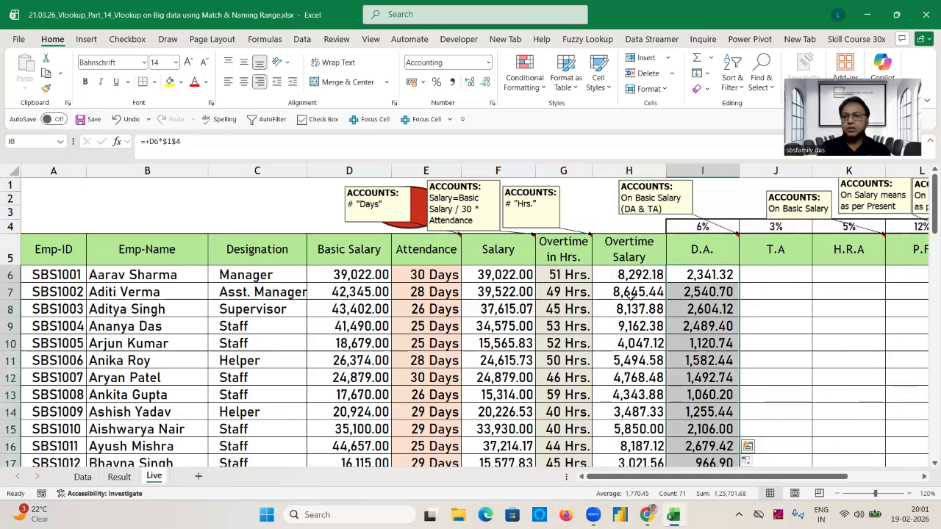
# Enter the T.A formula +D6*$J$4 in J6 of the Live sheet.
pyautogui.click(780, 268)
pyautogui.write('+')
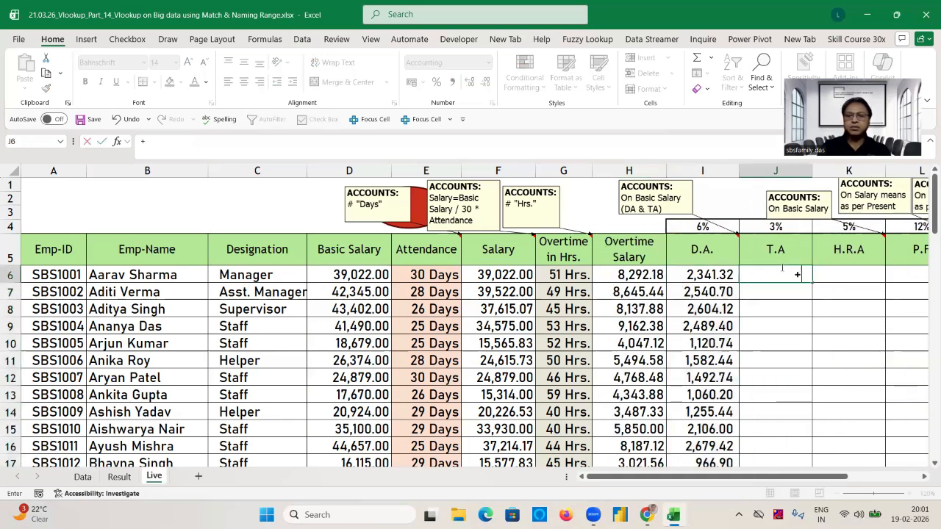
pyautogui.click(353, 278)
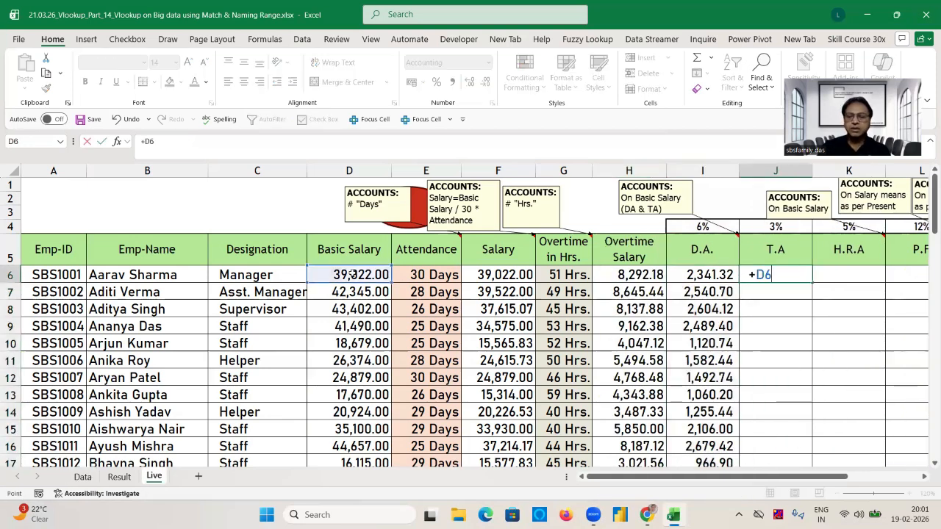
pyautogui.write('*')
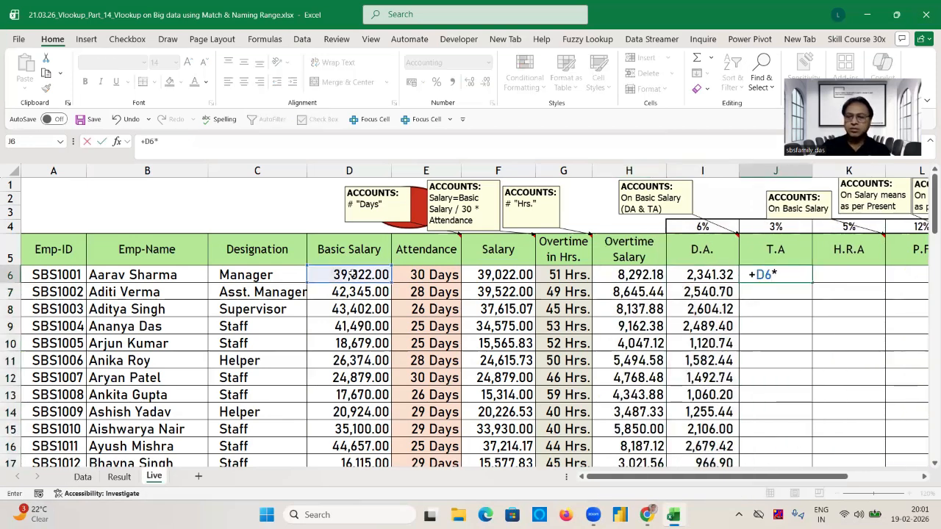
pyautogui.click(780, 227)
pyautogui.press('F4')
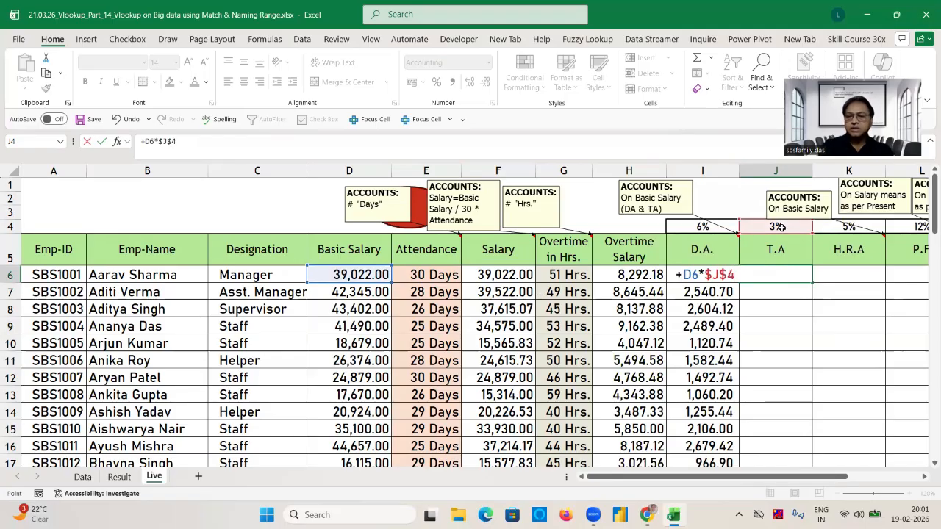
pyautogui.press('Return')
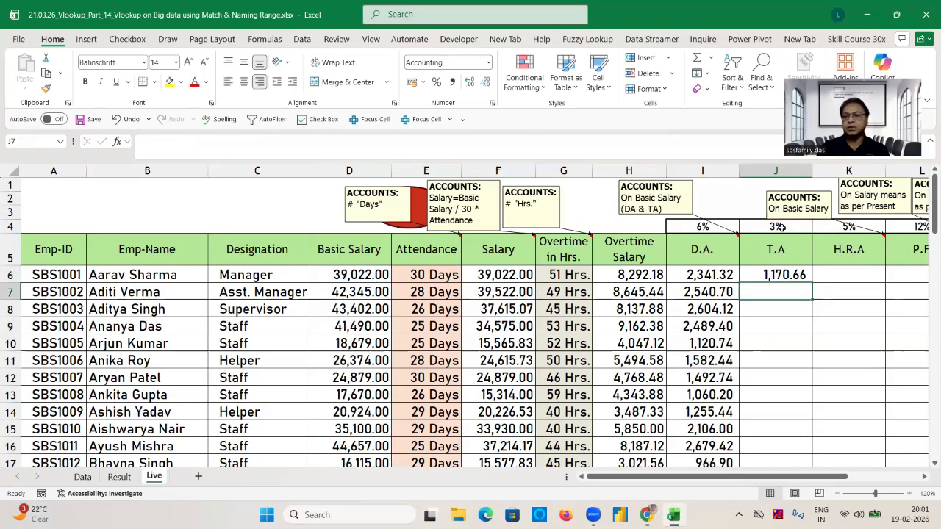
# Fill the T.A formula from J6 down its column and enter the H.R.A formula +D6*$K$4 in K6.
pyautogui.click(807, 272)
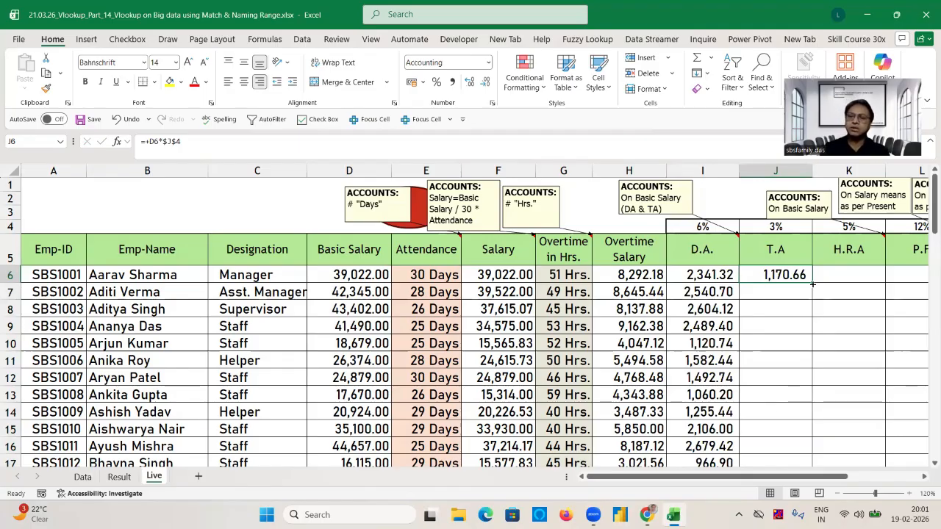
pyautogui.doubleClick(812, 284)
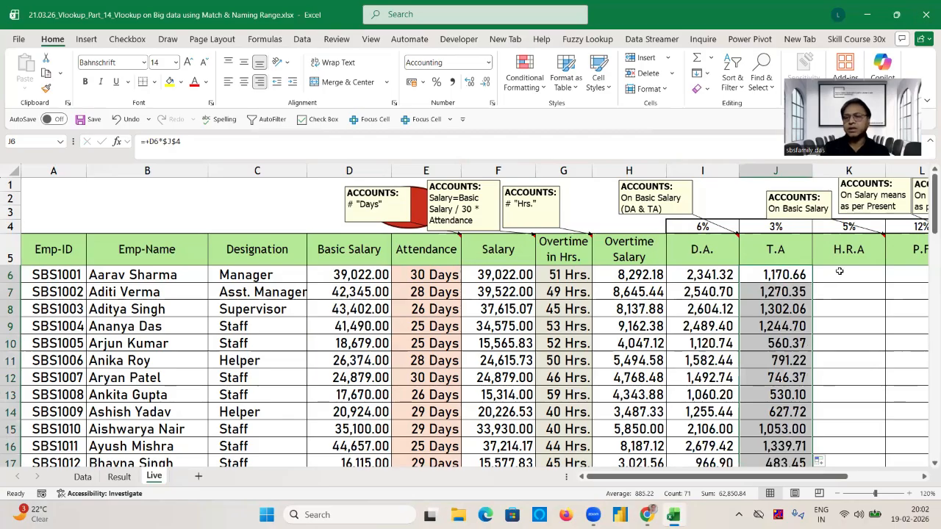
pyautogui.click(839, 271)
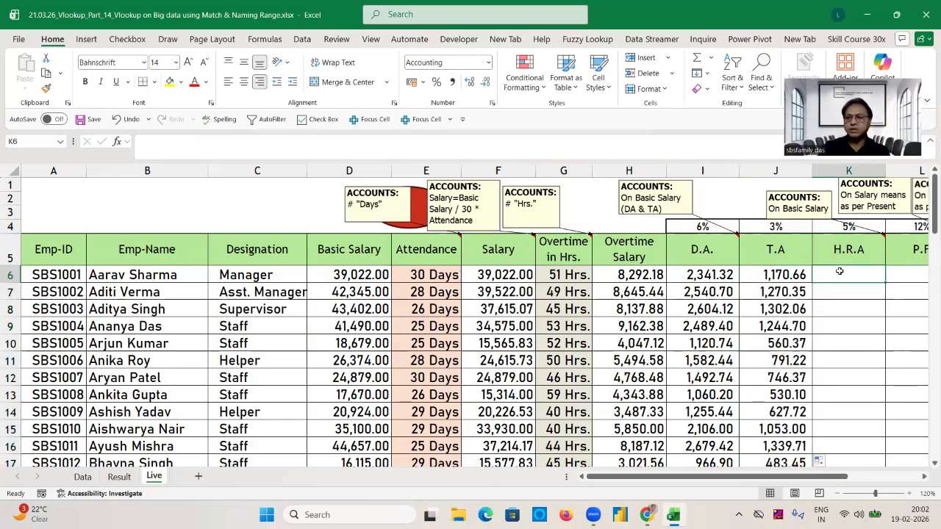
pyautogui.write('+')
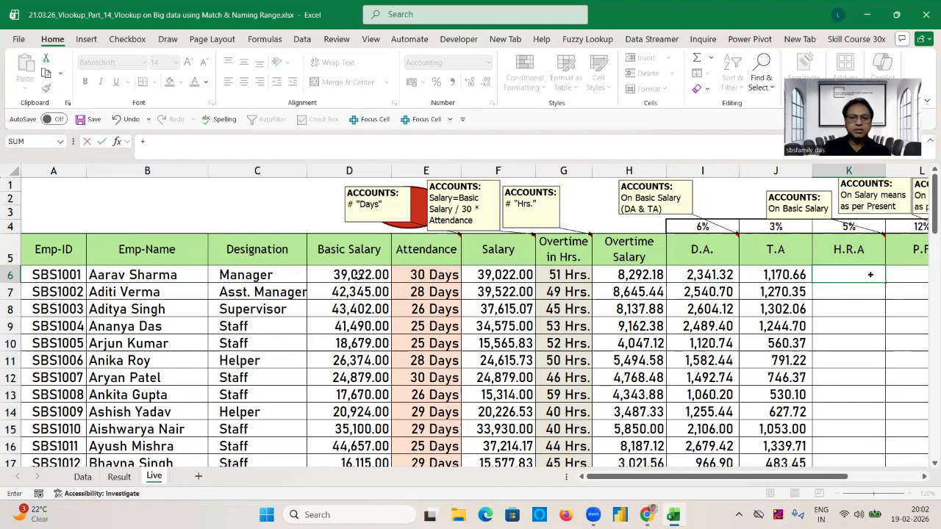
pyautogui.click(358, 275)
pyautogui.write('*')
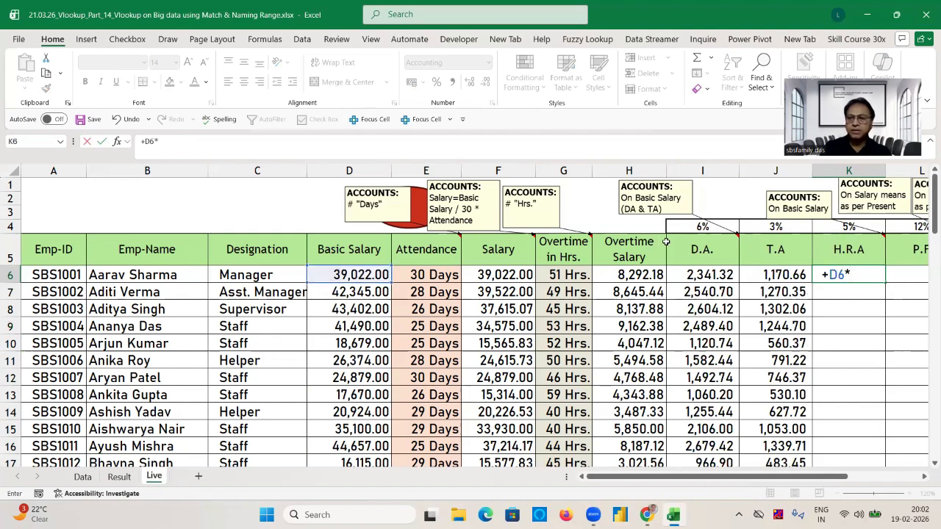
pyautogui.click(837, 226)
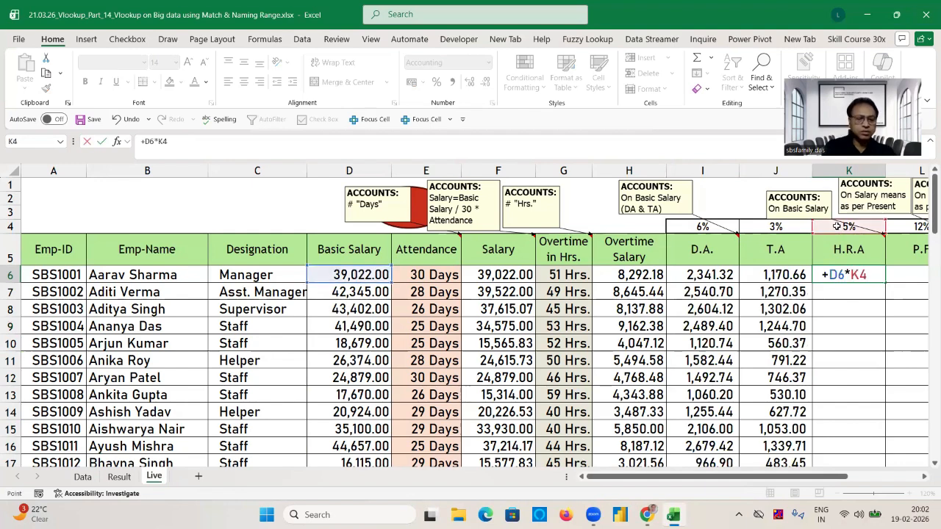
pyautogui.press('F4')
pyautogui.press('Return')
# Fill the H.R.A formula from K6 down the column and compare the figures with the Data sheet.
pyautogui.click(845, 274)
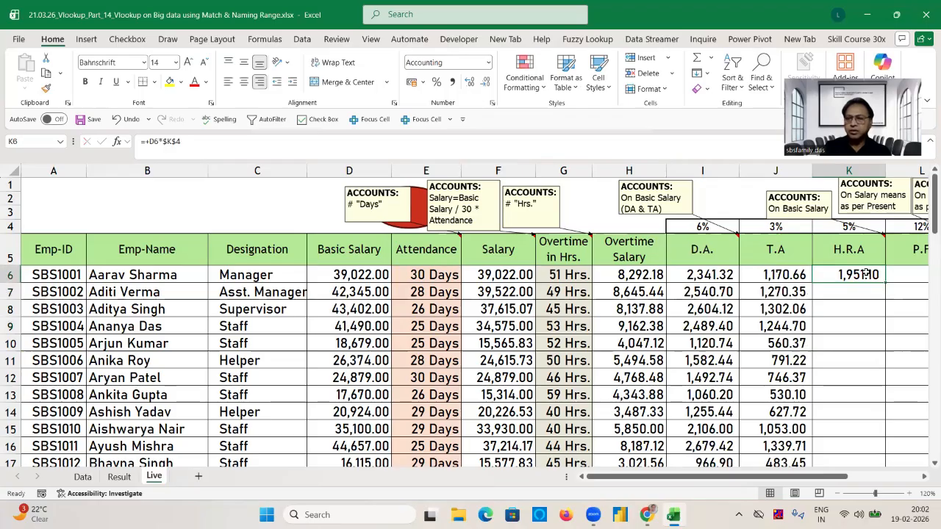
pyautogui.doubleClick(885, 282)
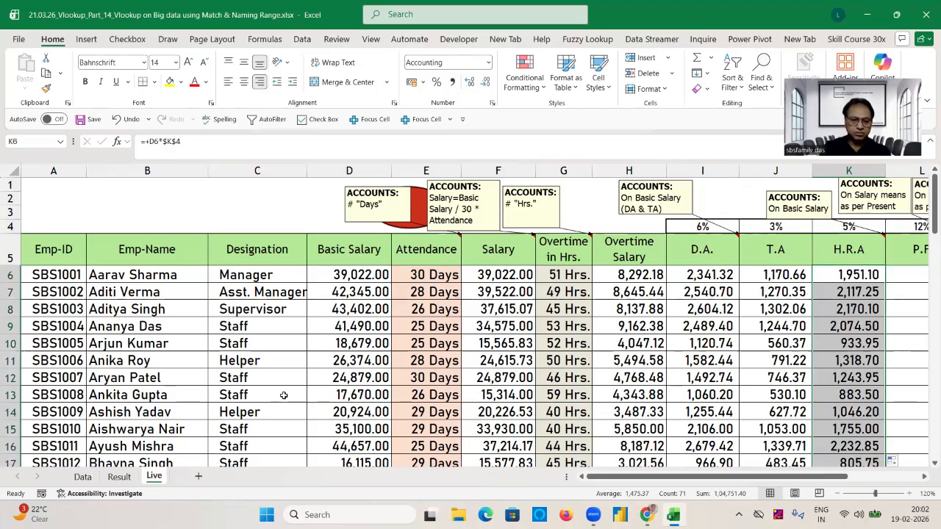
pyautogui.click(83, 476)
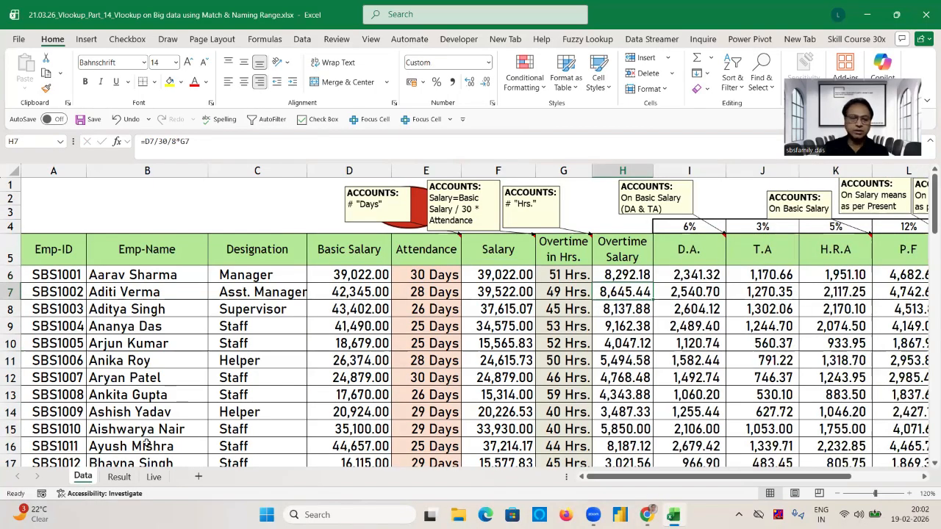
pyautogui.click(154, 477)
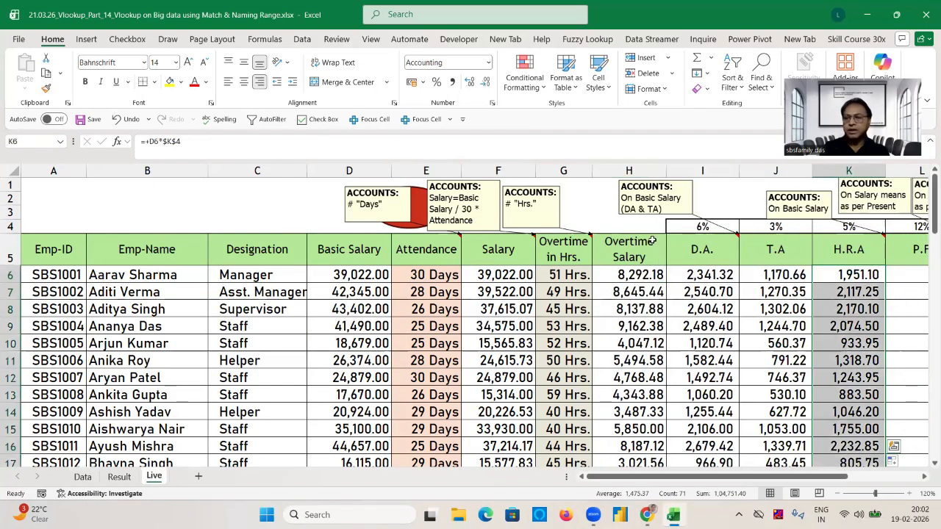
# Enter the P.F formula +F6*$L$4 in L6 of the Live sheet and fill it down the column.
pyautogui.click(898, 276)
pyautogui.press('Right')
pyautogui.press('Left')
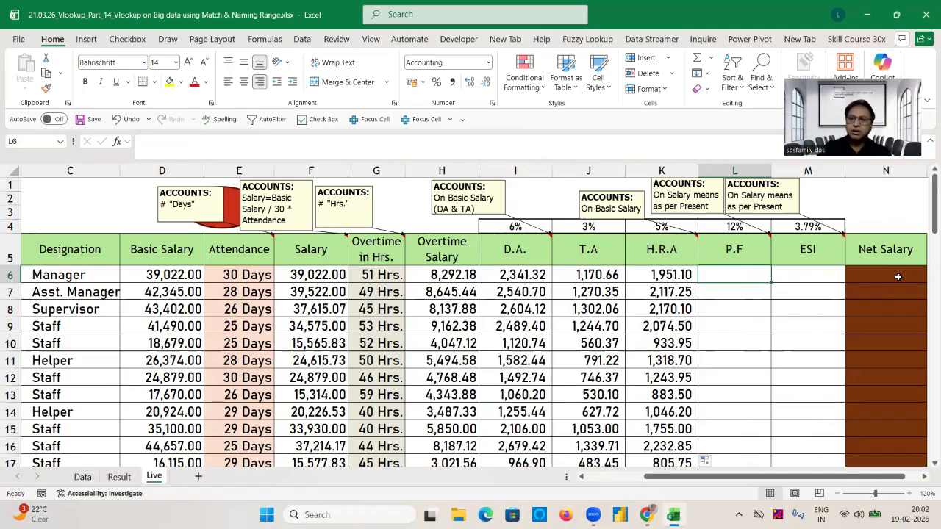
pyautogui.write('+')
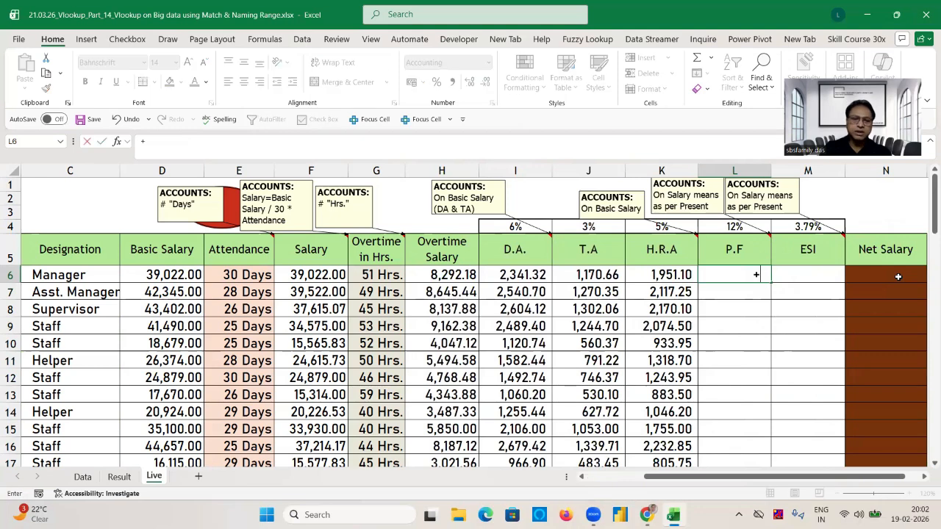
pyautogui.click(309, 271)
pyautogui.write('*')
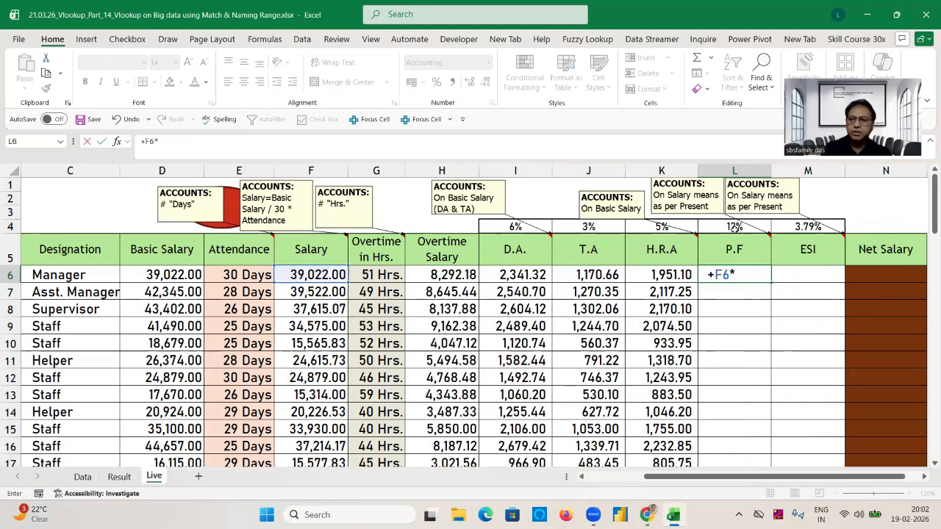
pyautogui.click(735, 226)
pyautogui.press('F4')
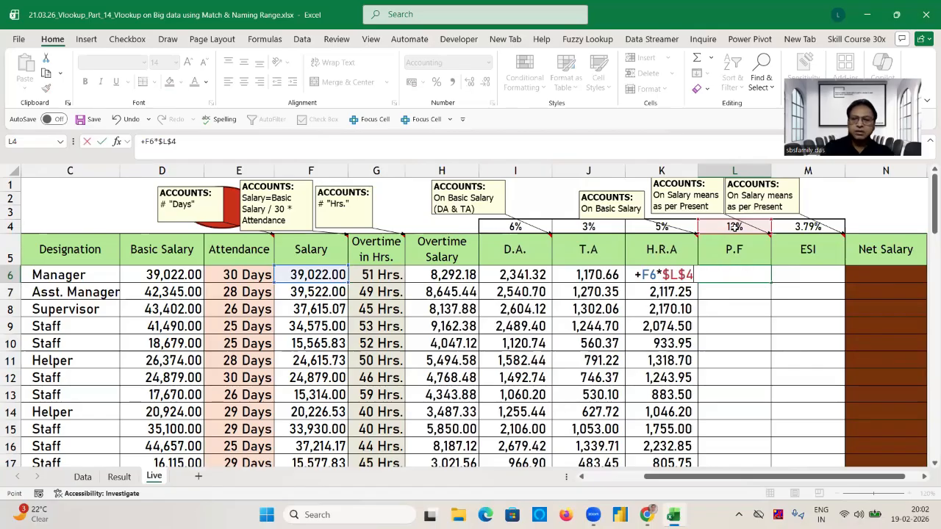
pyautogui.press('Return')
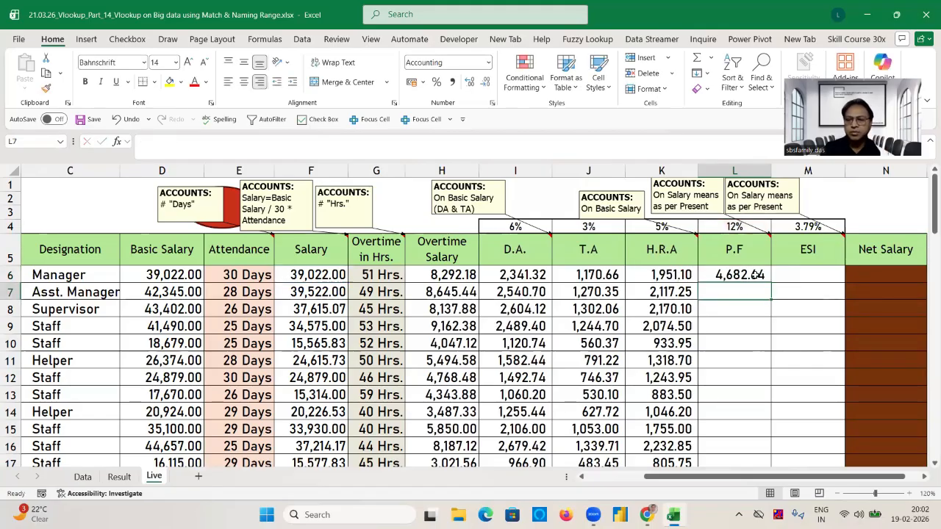
pyautogui.click(754, 274)
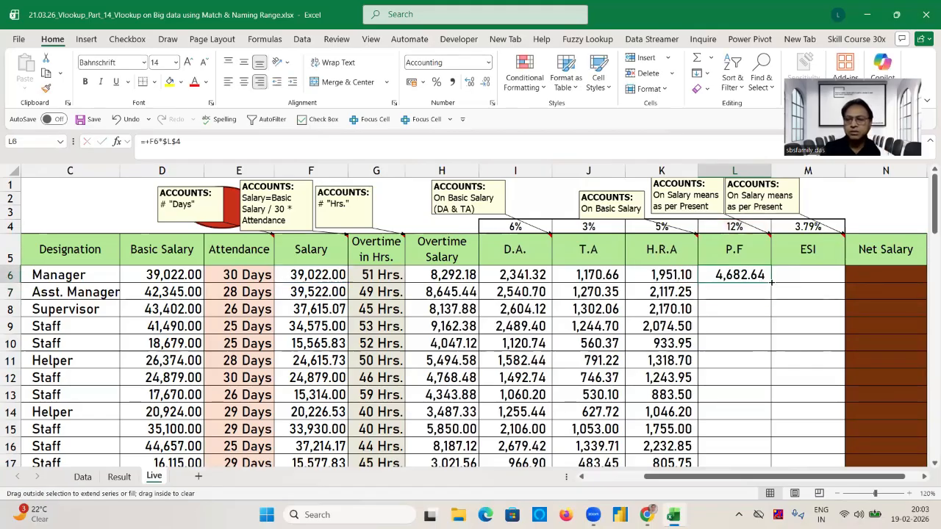
pyautogui.doubleClick(771, 282)
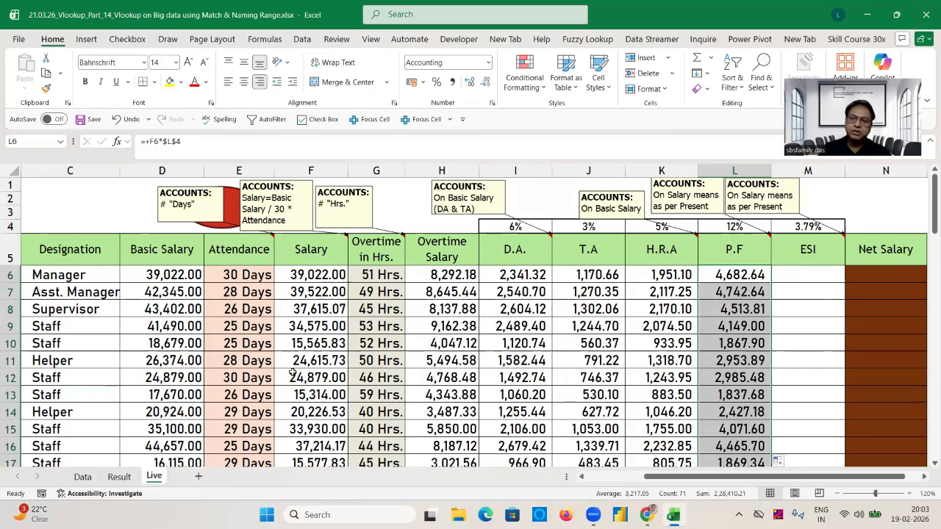
# Compare the P.F figures on the Live sheet with those on the Data sheet.
pyautogui.click(83, 476)
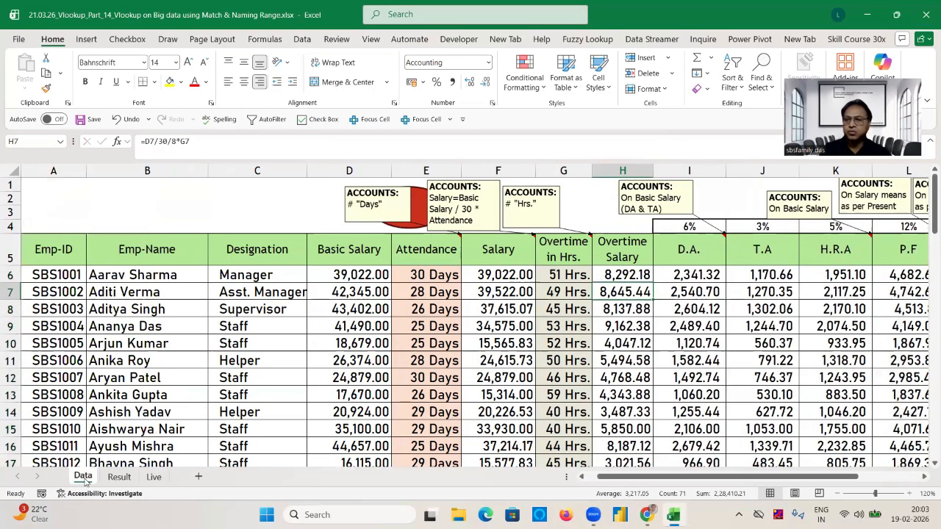
pyautogui.click(563, 395)
pyautogui.hotkey('ctrl', 'Right')
pyautogui.click(158, 477)
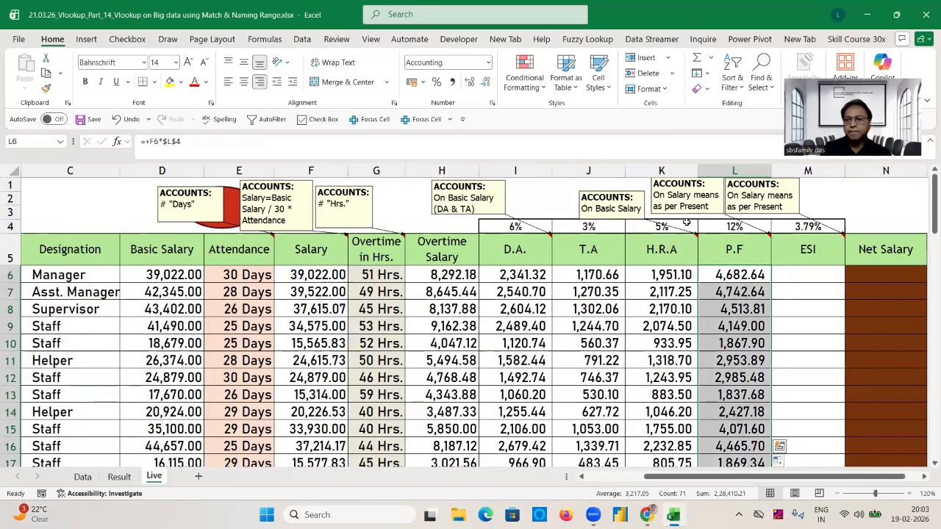
# Enter the ESI formula +F6*$M$4 in M6, fill it down the column and compare the figures with the Data sheet.
pyautogui.click(811, 277)
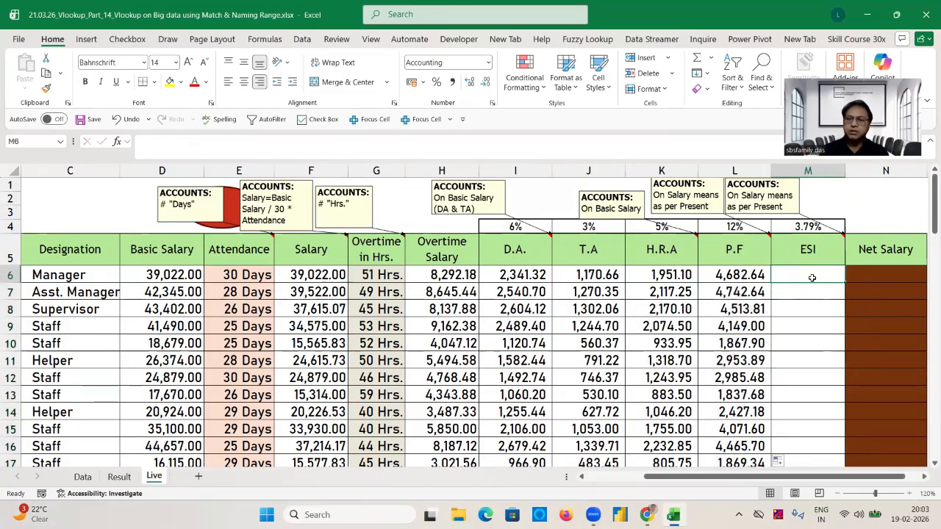
pyautogui.write('+')
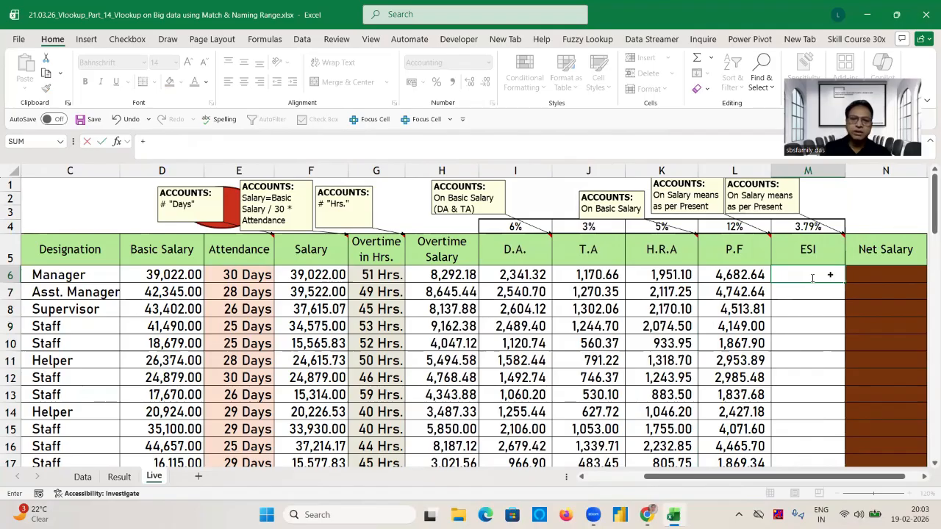
pyautogui.click(327, 275)
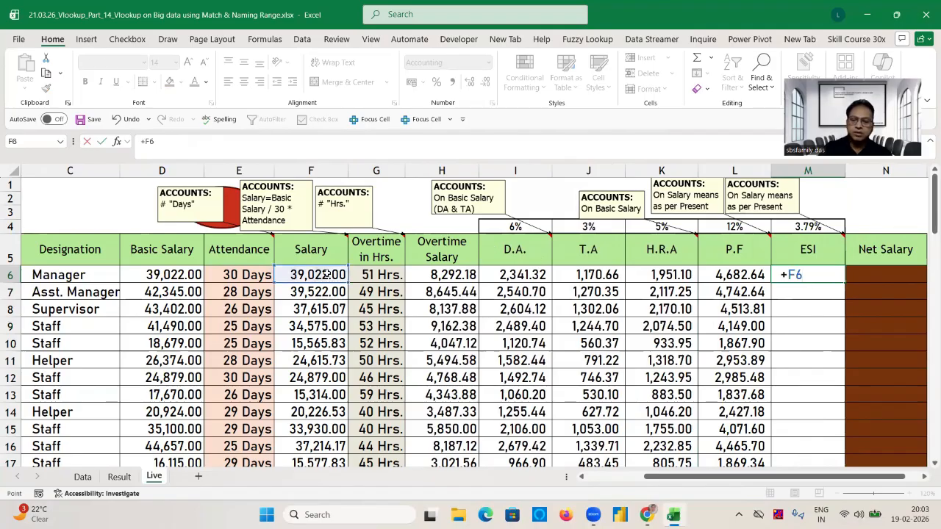
pyautogui.write('*')
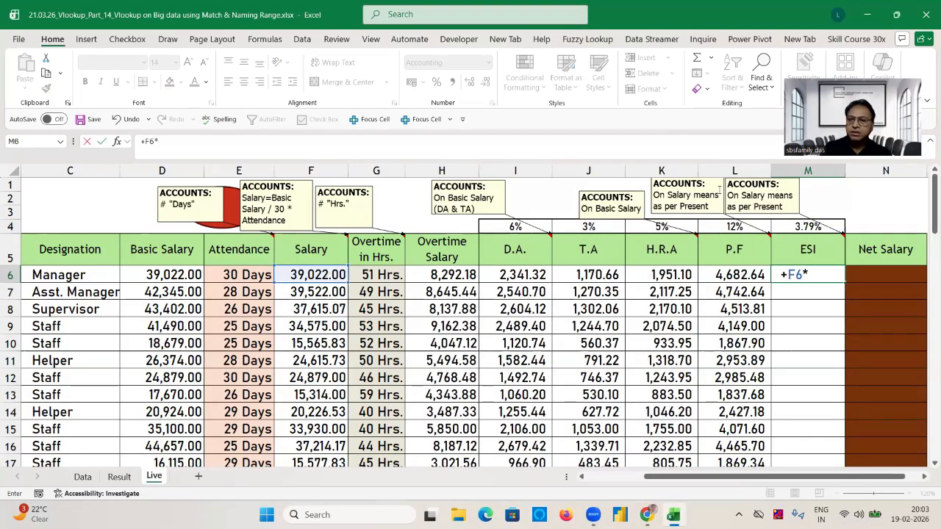
pyautogui.click(809, 227)
pyautogui.press('F4')
pyautogui.press('Return')
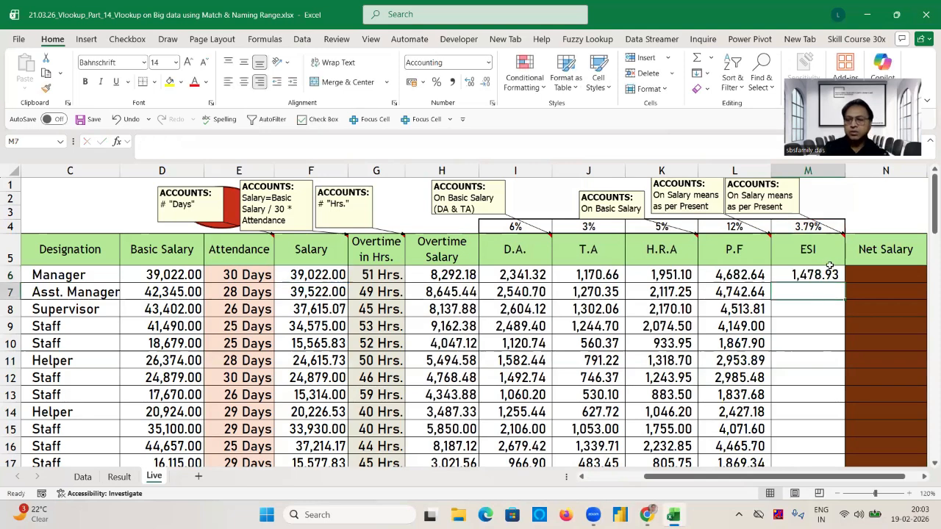
pyautogui.click(827, 278)
pyautogui.doubleClick(827, 279)
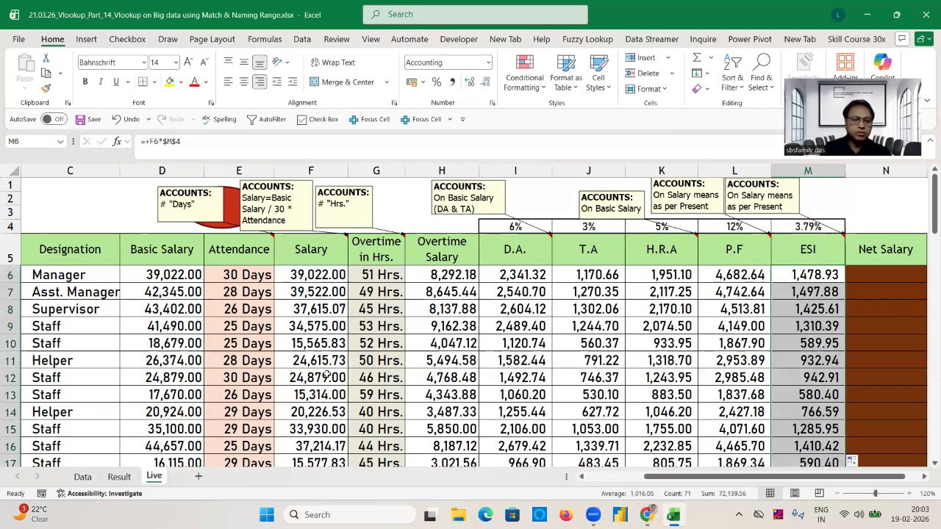
pyautogui.click(83, 477)
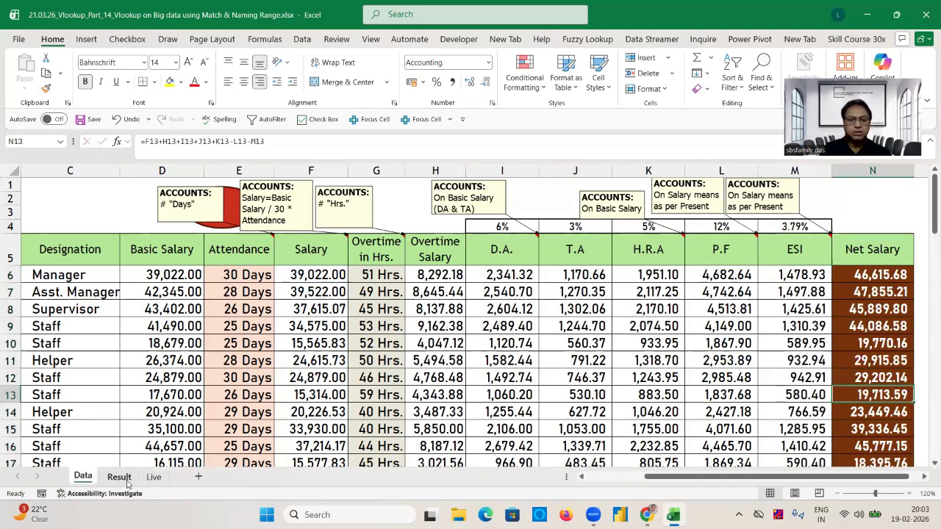
pyautogui.click(153, 478)
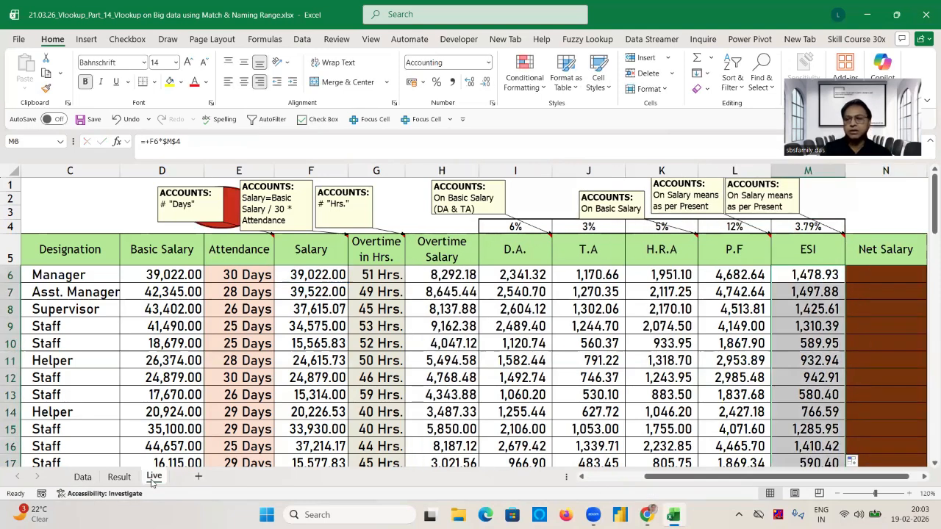
# Remove the brown fill from the Net Salary cells N6:N76 on the Live sheet and set their font colour to black.
pyautogui.click(884, 277)
pyautogui.press('Right')
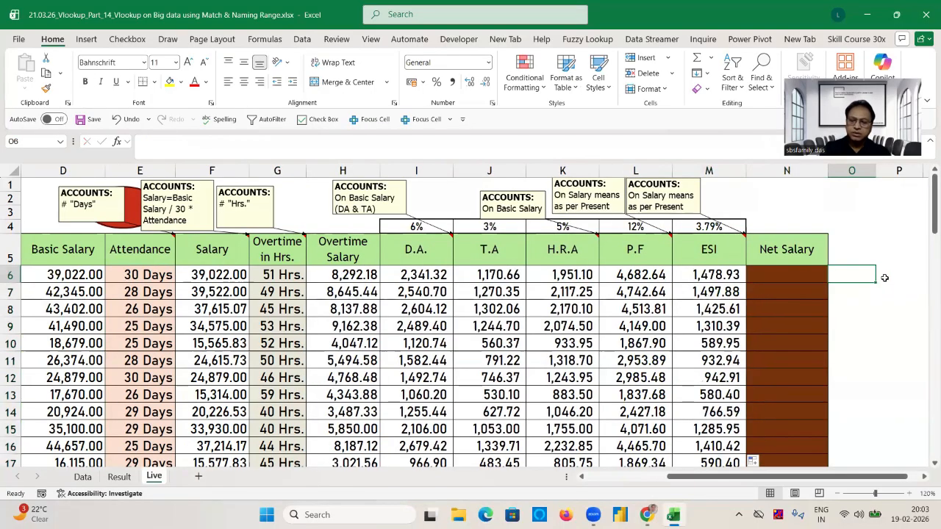
pyautogui.press('Left')
pyautogui.press('Left')
pyautogui.press('Right')
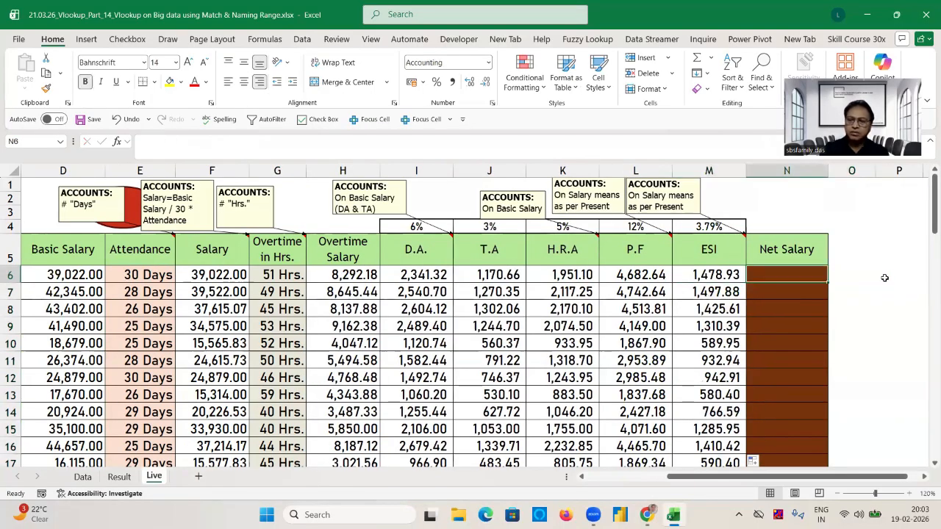
pyautogui.press('Right')
pyautogui.press('Left')
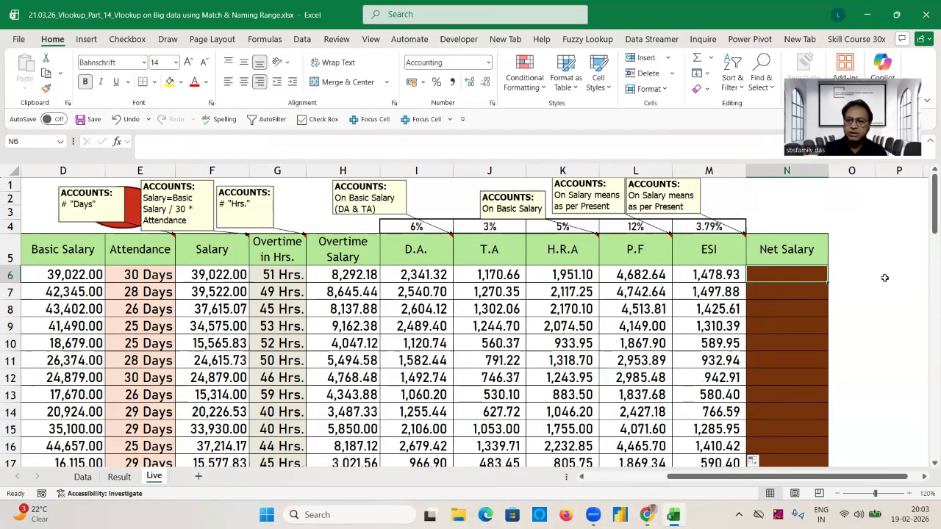
pyautogui.hotkey('ctrl', 'shift', 'Down')
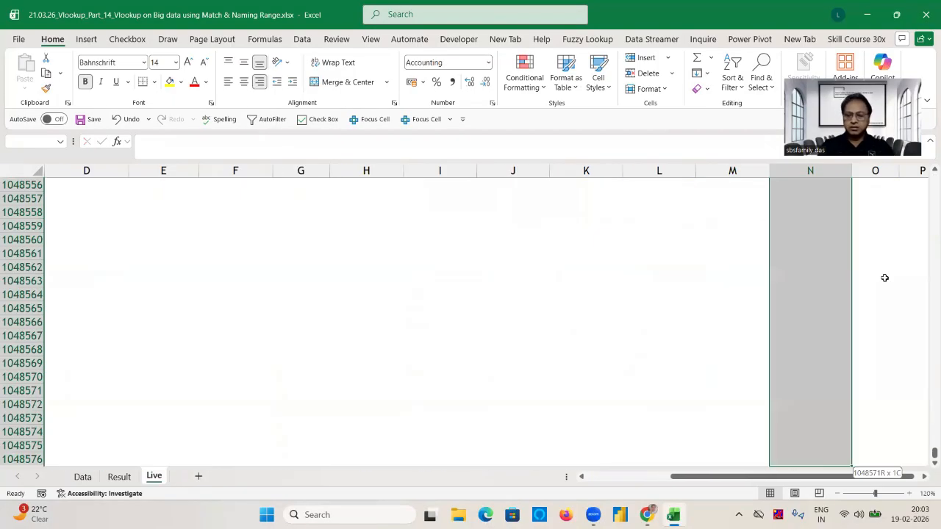
pyautogui.hotkey('ctrl', 'shift', 'Up')
pyautogui.press('Right')
pyautogui.hotkey('shift', 'Down')
pyautogui.hotkey('shift', 'Down')
pyautogui.hotkey('shift', 'Down')
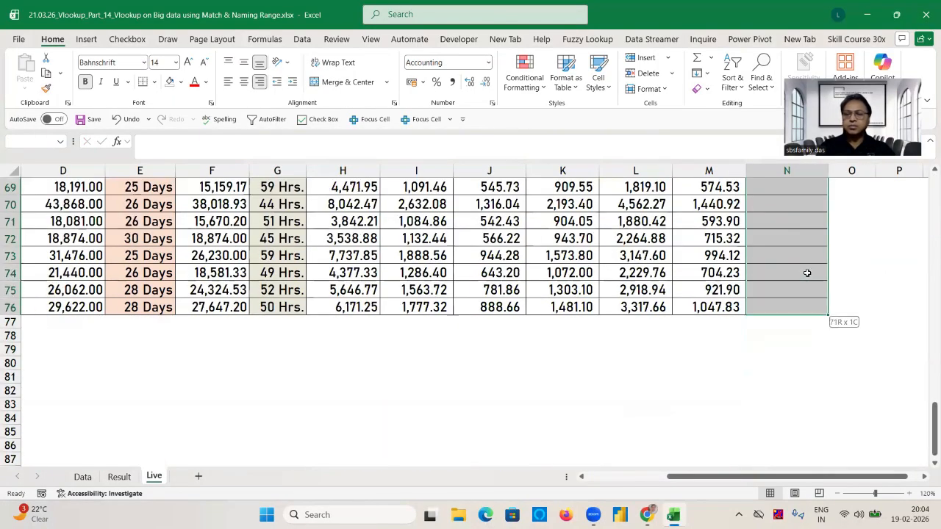
pyautogui.click(208, 84)
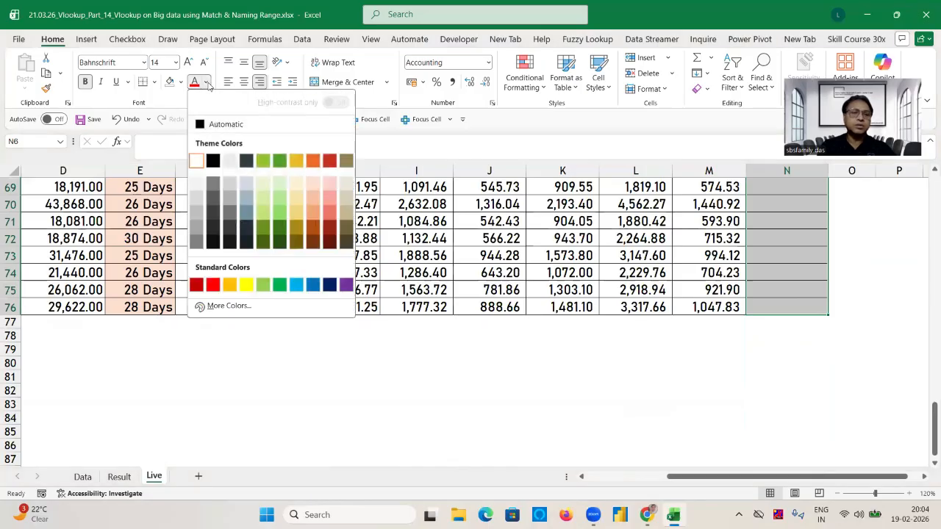
pyautogui.click(212, 161)
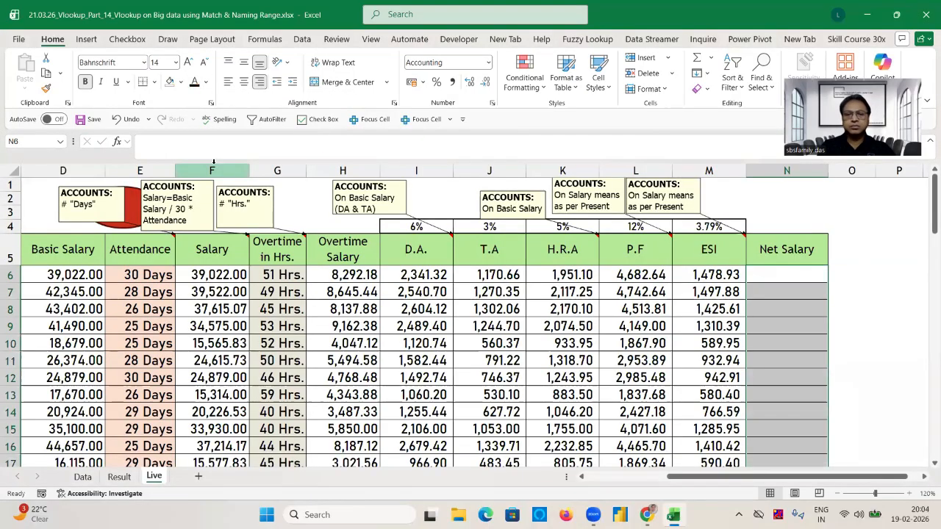
# Enter the Net Salary formula +F6+H6+I6+J6+K6-L6-M6 in N6 of the Live sheet.
pyautogui.click(792, 277)
pyautogui.write('+')
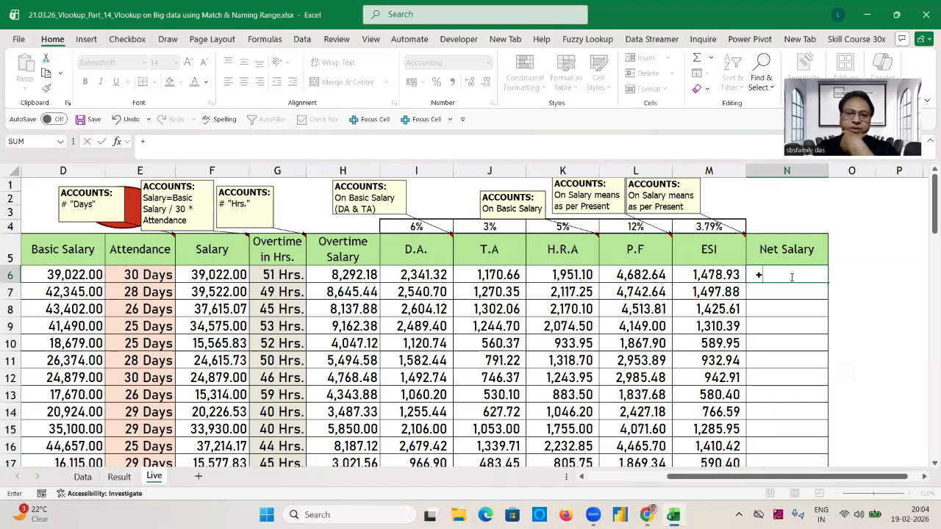
pyautogui.click(224, 275)
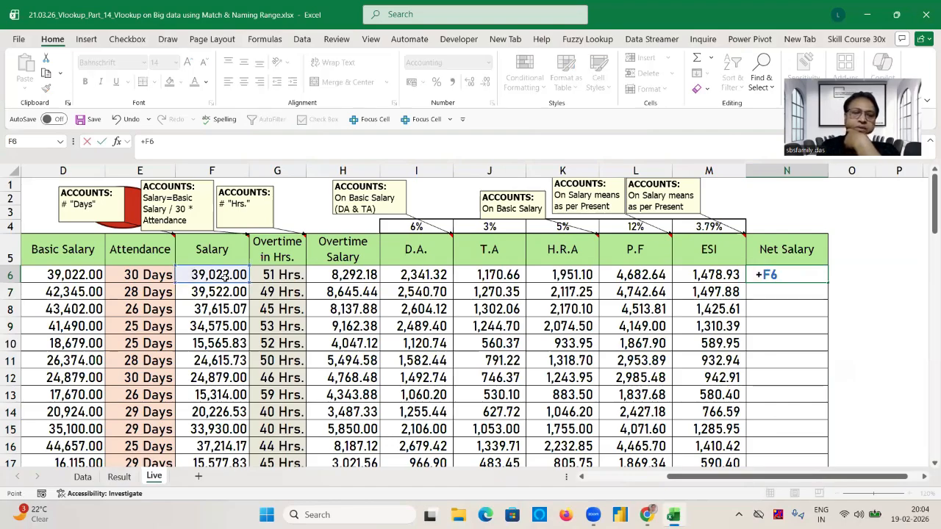
pyautogui.write('+')
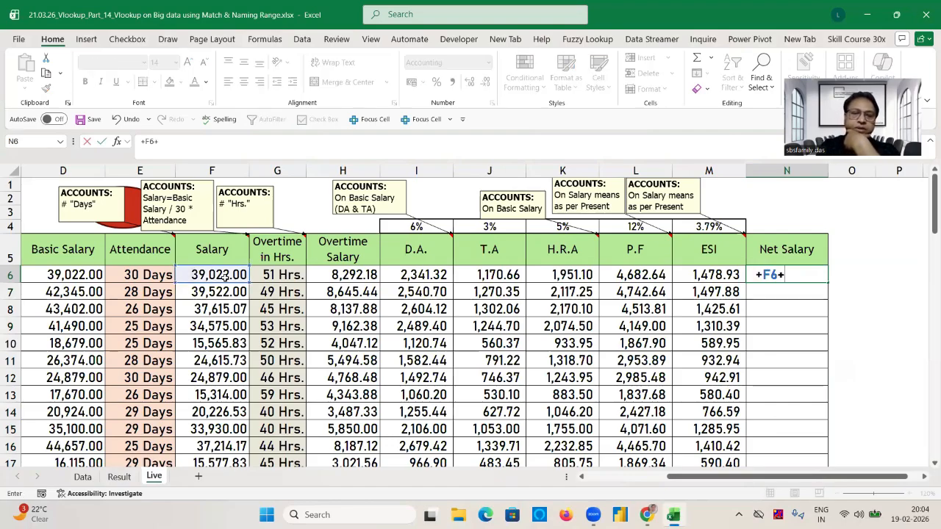
pyautogui.click(346, 275)
pyautogui.write('+')
pyautogui.click(430, 275)
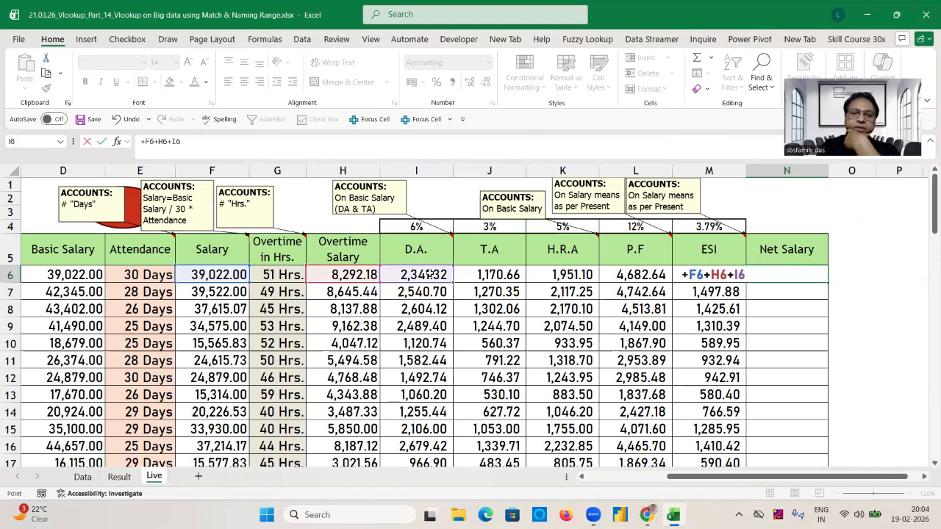
pyautogui.write('+')
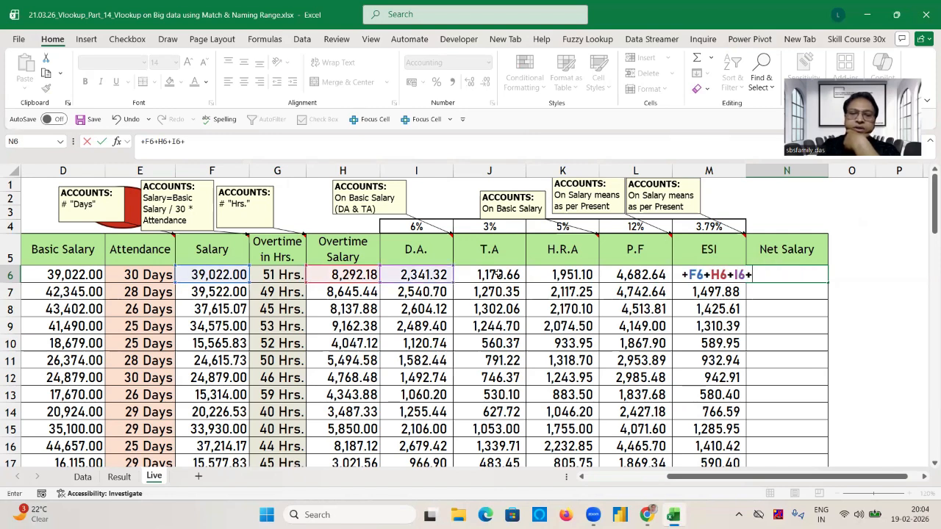
pyautogui.click(496, 274)
pyautogui.write('+')
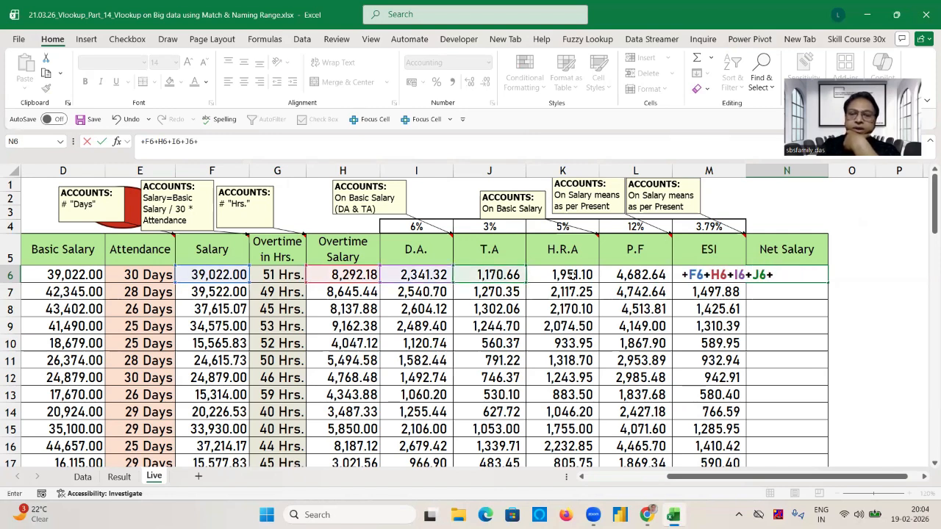
pyautogui.click(572, 275)
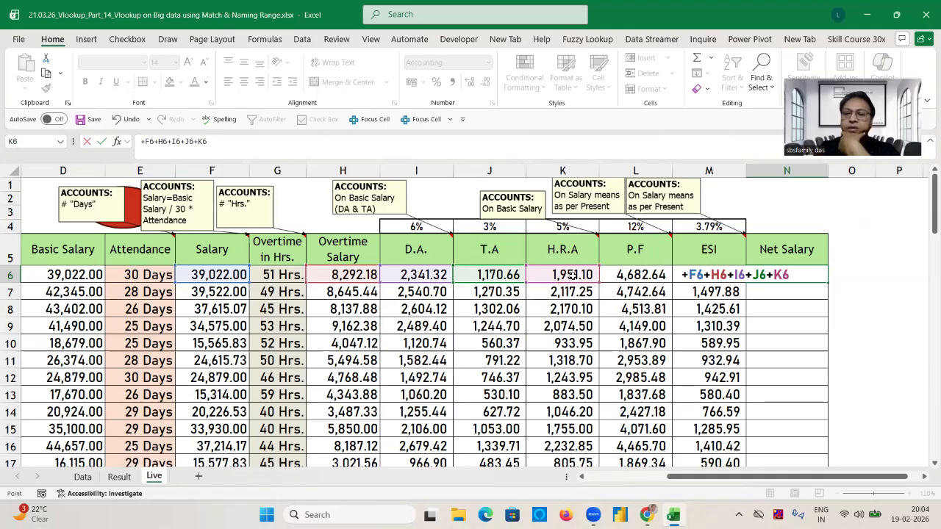
pyautogui.write('-')
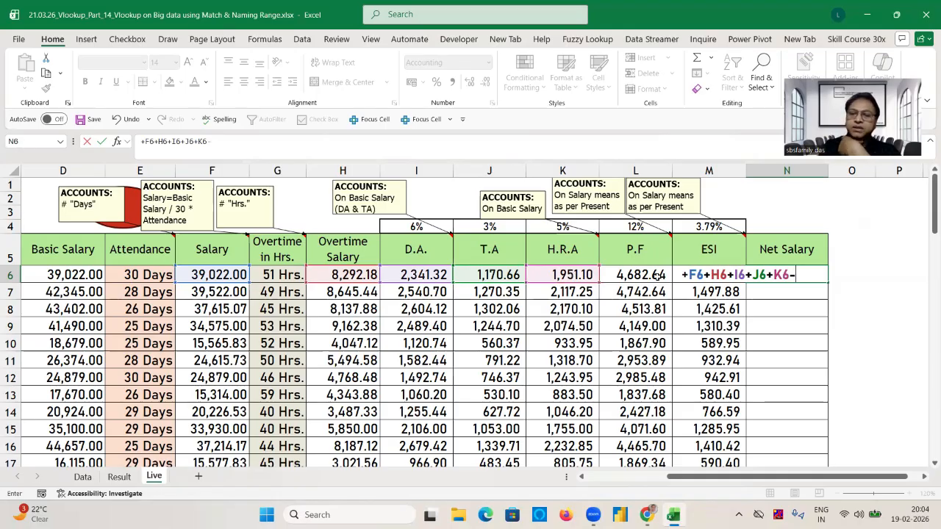
pyautogui.click(656, 276)
pyautogui.write('-')
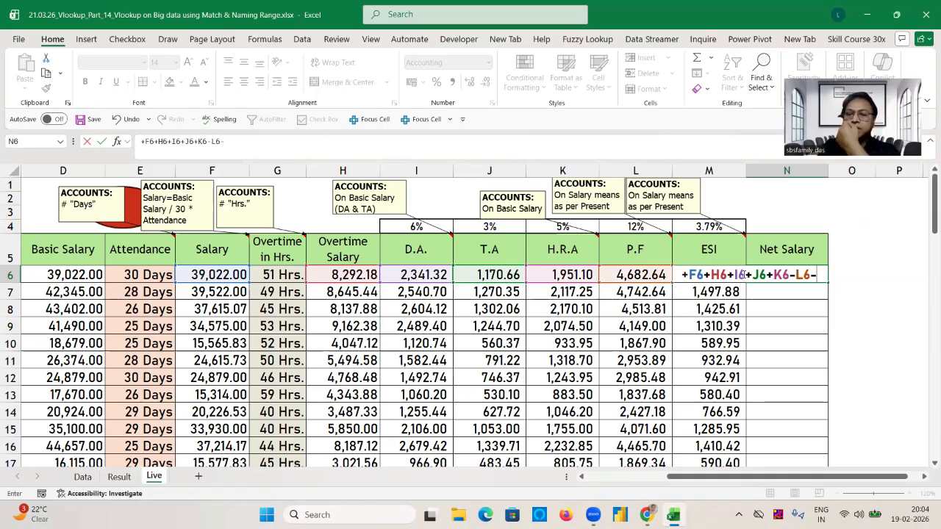
pyautogui.click(705, 275)
pyautogui.press('Return')
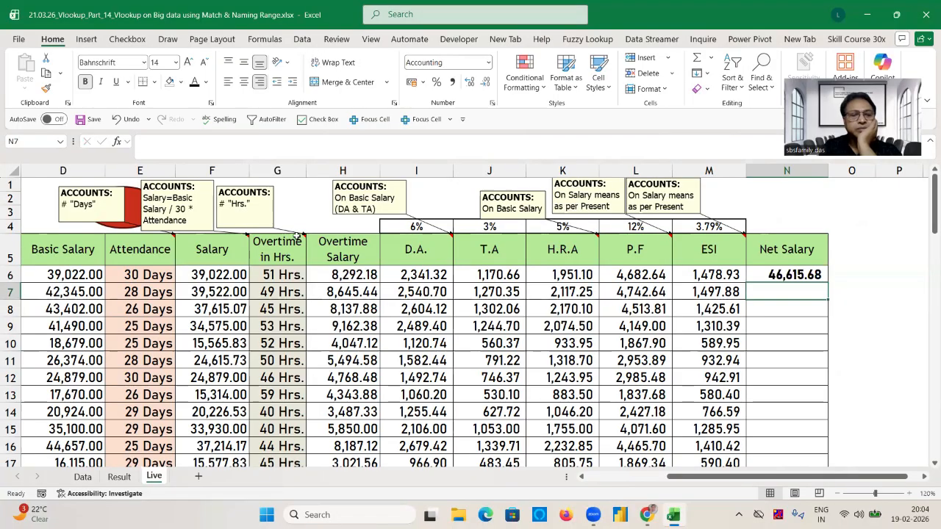
# Move the Overtime in Hrs. column so that it sits directly before the Salary column.
pyautogui.click(278, 171)
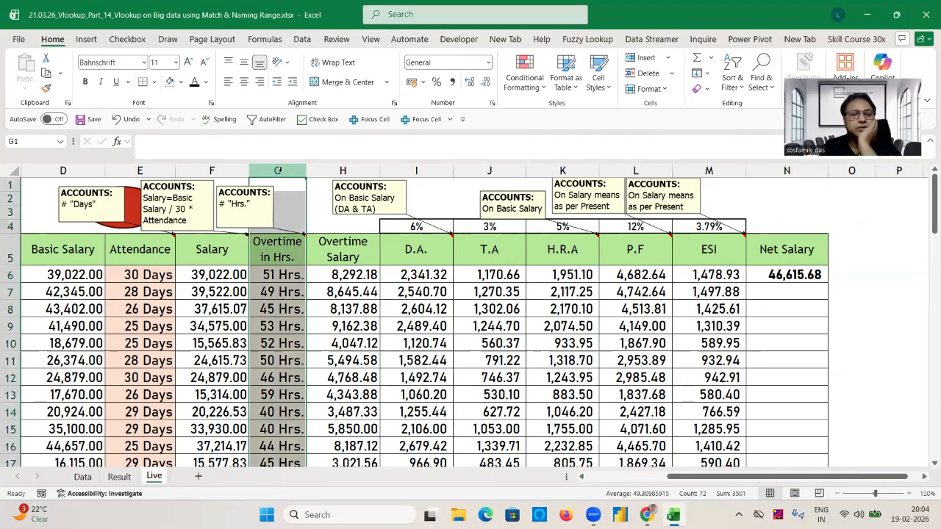
pyautogui.rightClick(279, 171)
pyautogui.click(301, 198)
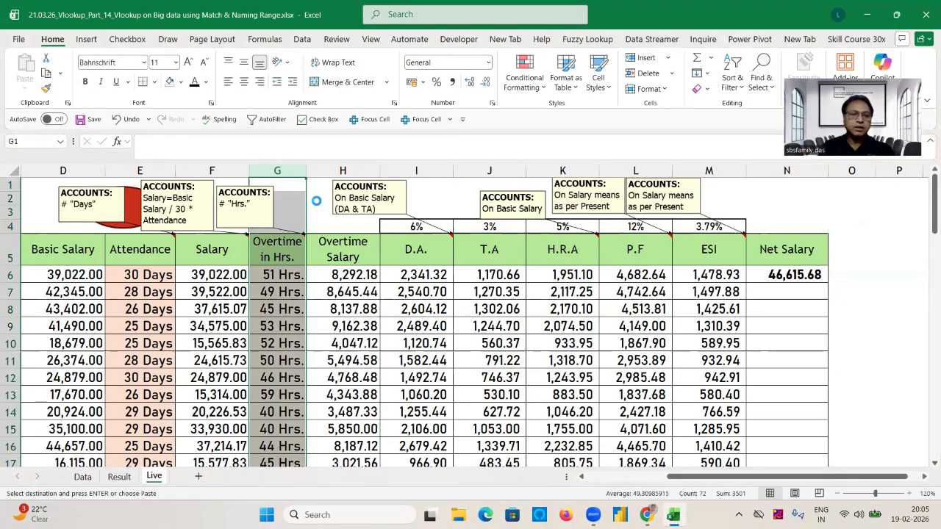
pyautogui.rightClick(217, 171)
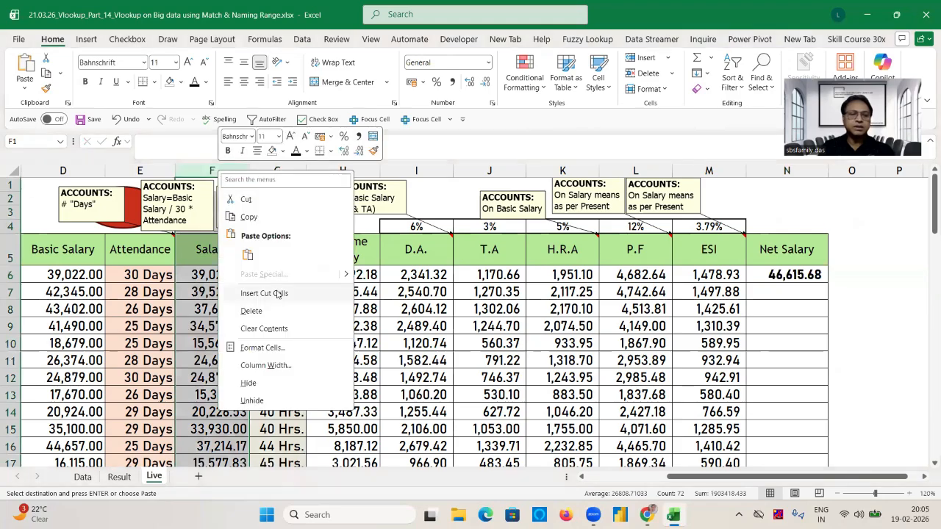
pyautogui.click(278, 289)
# Enter =SUM(G6:K6)-SUM(L6:M6) in O6 beside the Net Salary and compare it with the formula in N6.
pyautogui.click(836, 275)
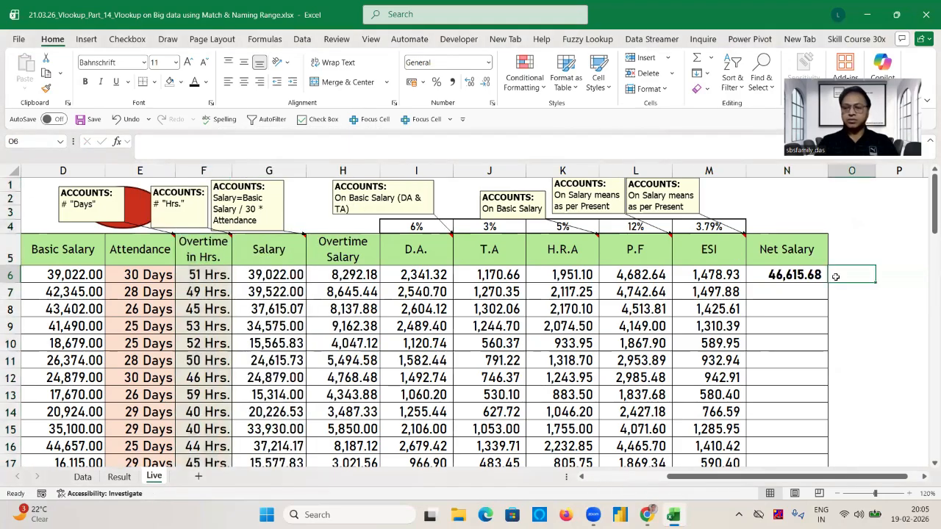
pyautogui.write('=sum(')
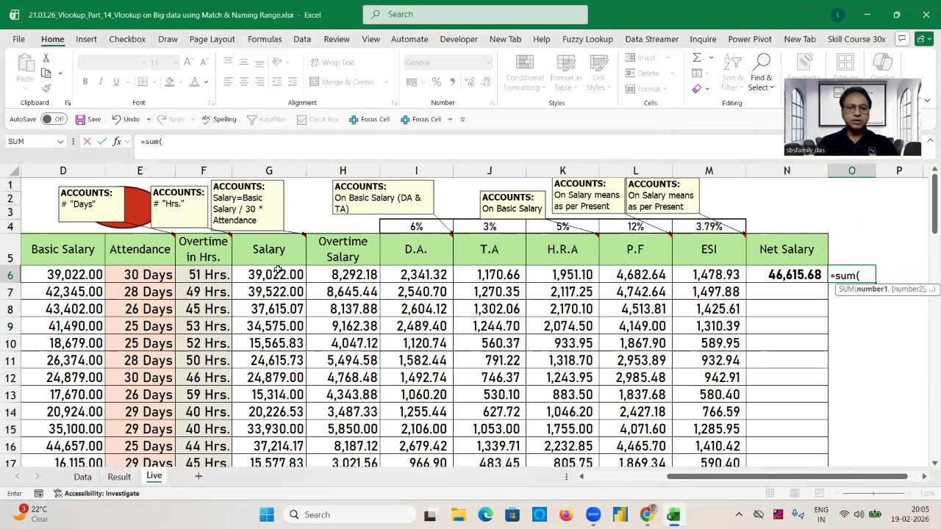
pyautogui.moveTo(278, 274); pyautogui.dragTo(588, 276)
pyautogui.write(')-s')
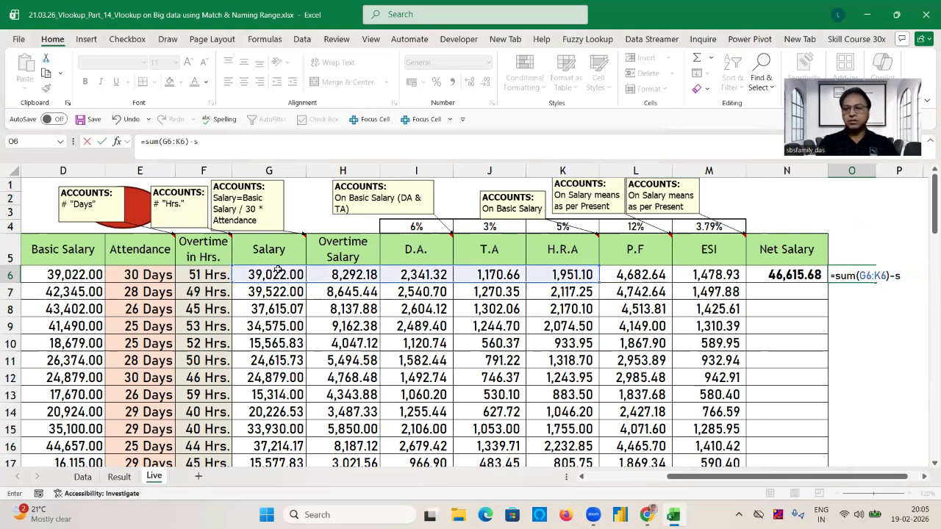
pyautogui.write('um')
pyautogui.press('Return')
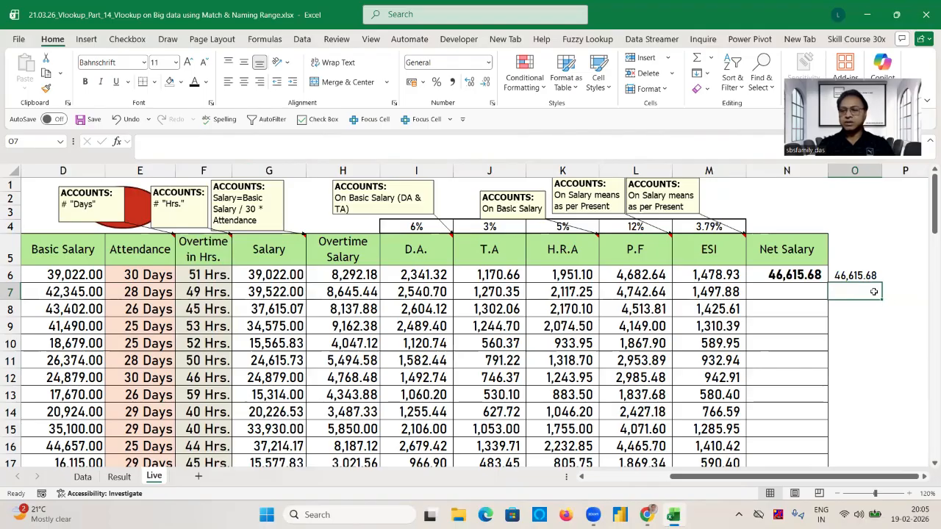
pyautogui.click(793, 275)
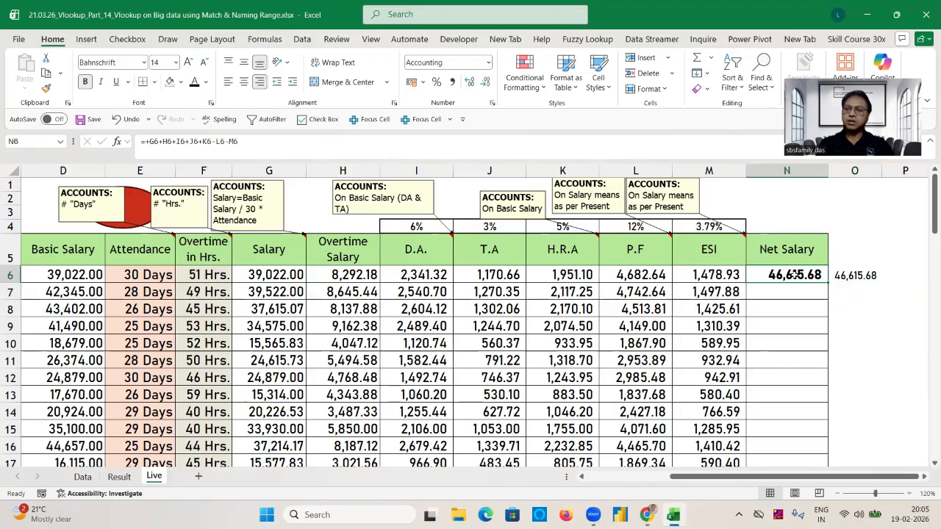
pyautogui.click(849, 276)
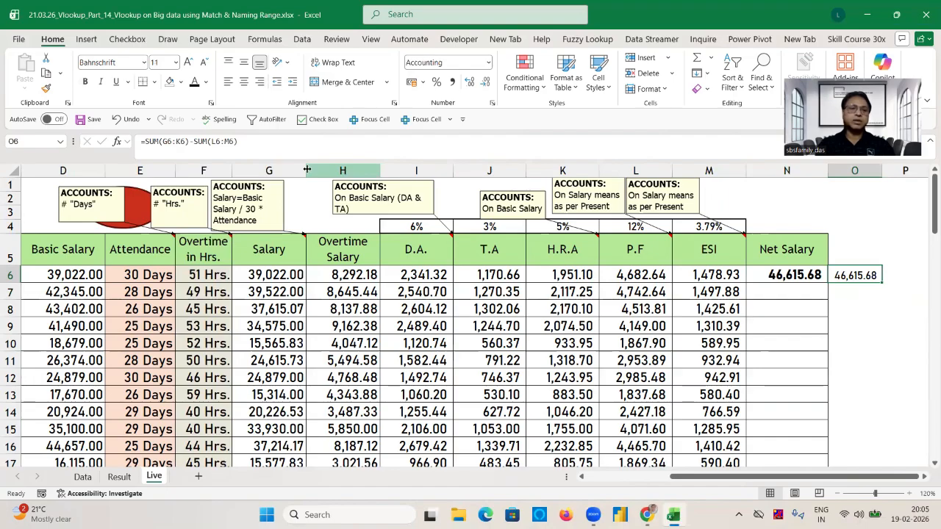
# Move the O6 formula =SUM(G6:K6)-SUM(L6:M6) into N6 in place of its formula and fill it down the Net Salary column.
pyautogui.click(268, 148)
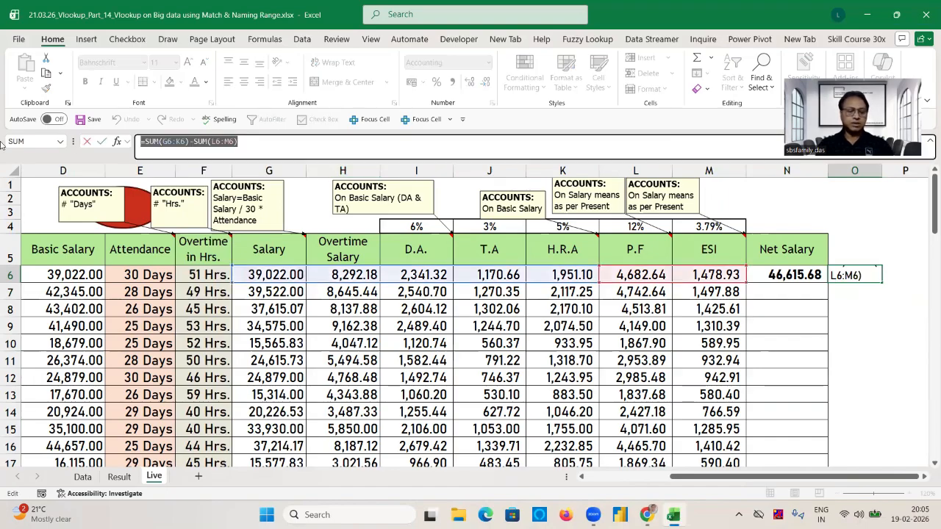
pyautogui.hotkey('ctrl', 'Return')
pyautogui.click(790, 269)
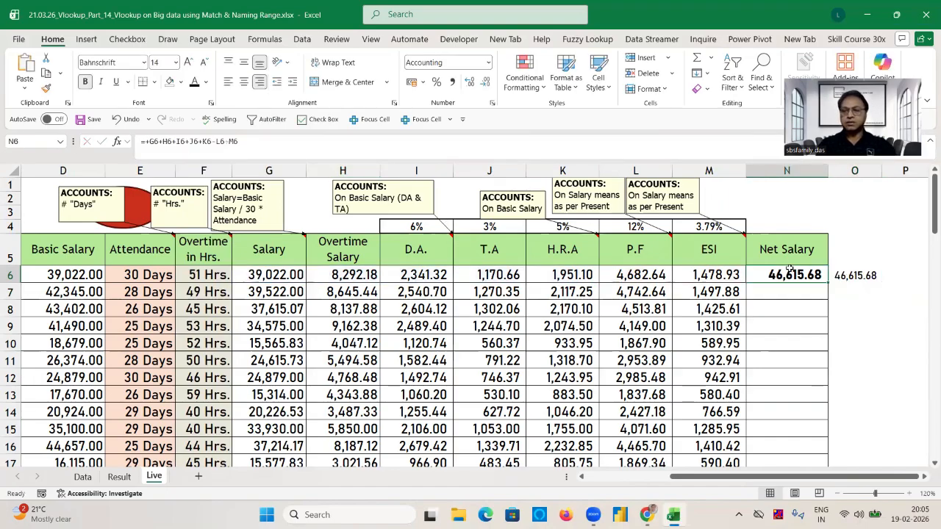
pyautogui.hotkey('ctrl', 'v')
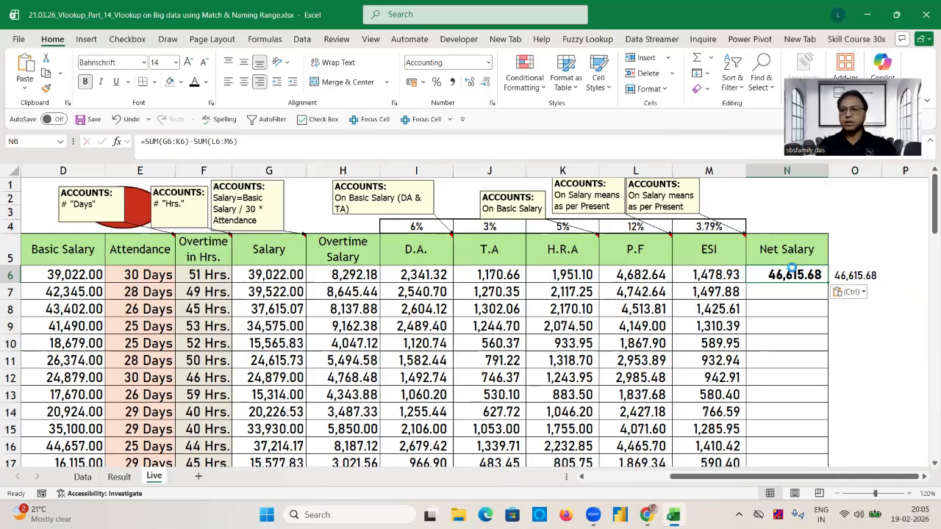
pyautogui.doubleClick(829, 283)
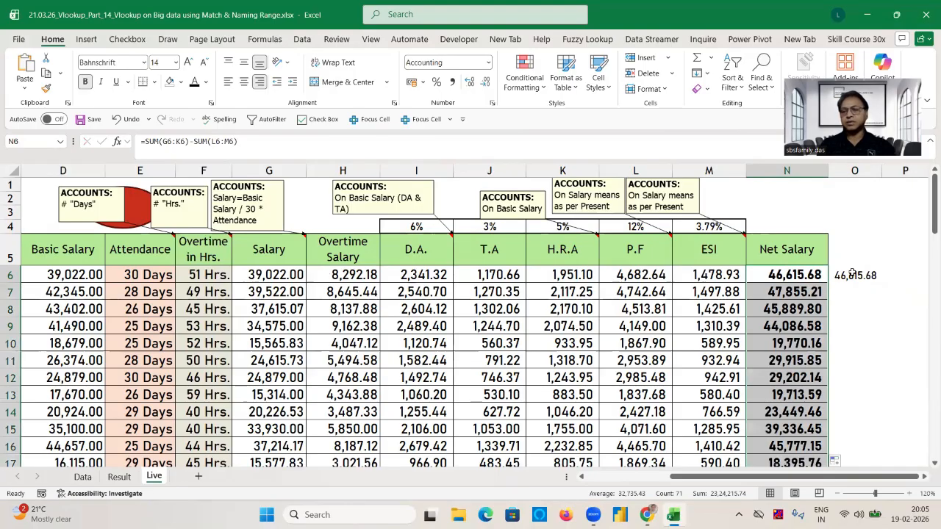
pyautogui.click(852, 273)
pyautogui.press('Delete')
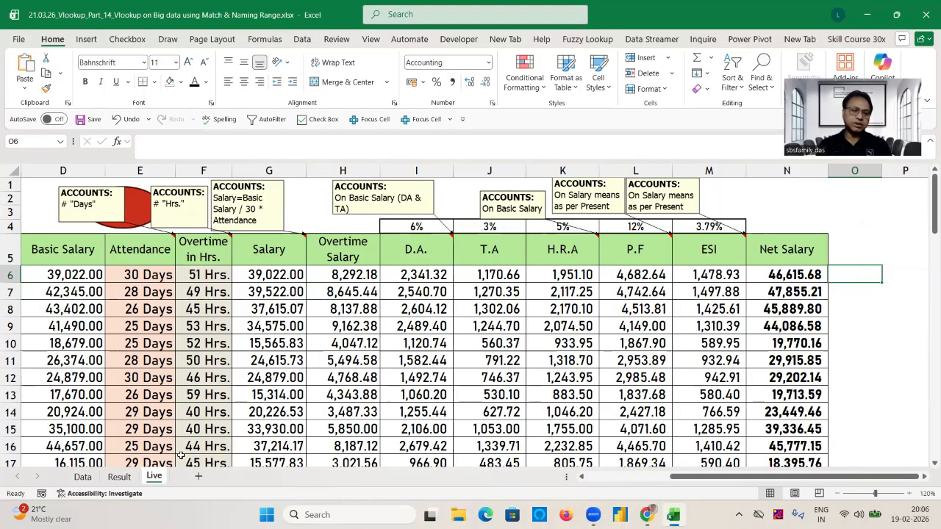
# Turn on filters for the header row 5 of the Live sheet, starting from the Emp-ID header.
pyautogui.click(309, 371)
pyautogui.press('Left')
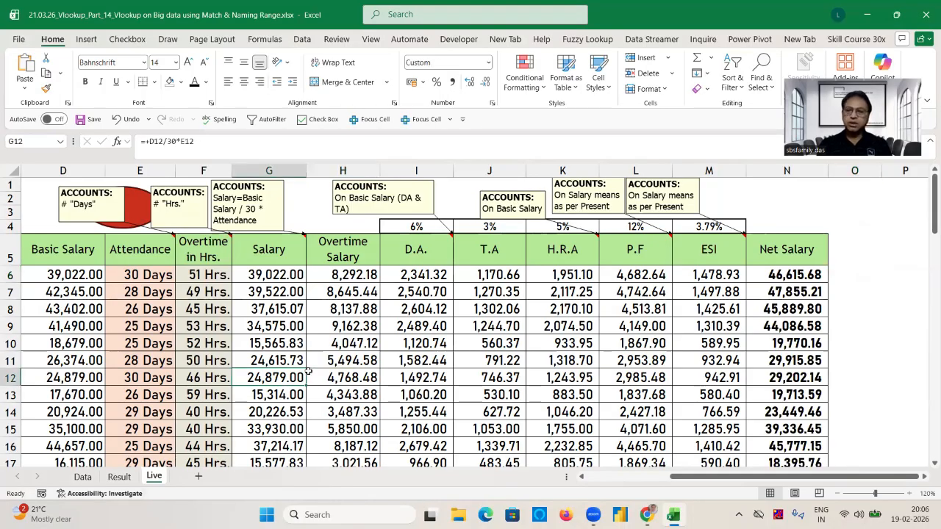
pyautogui.press('Home')
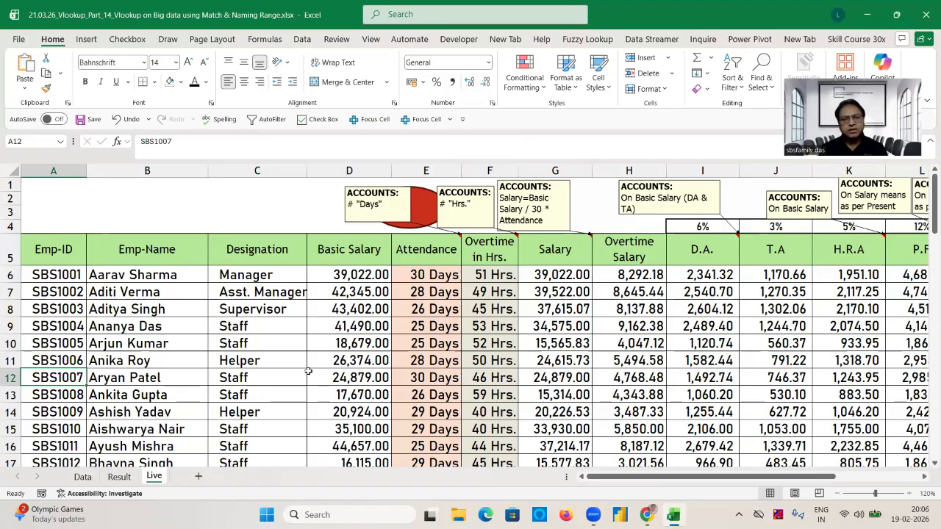
pyautogui.click(35, 251)
pyautogui.hotkey('ctrl', 'shift', 'l')
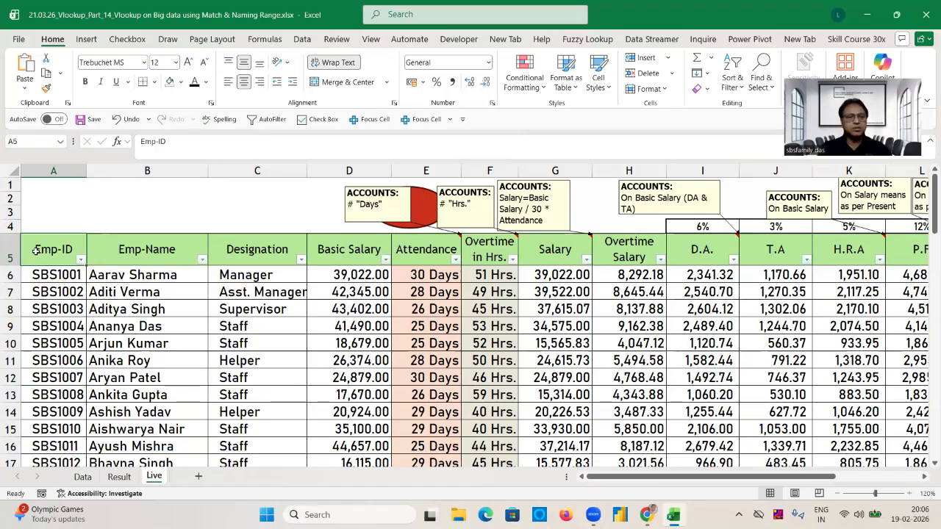
# Filter the Emp-ID column to show only the first employee's record.
pyautogui.click(80, 260)
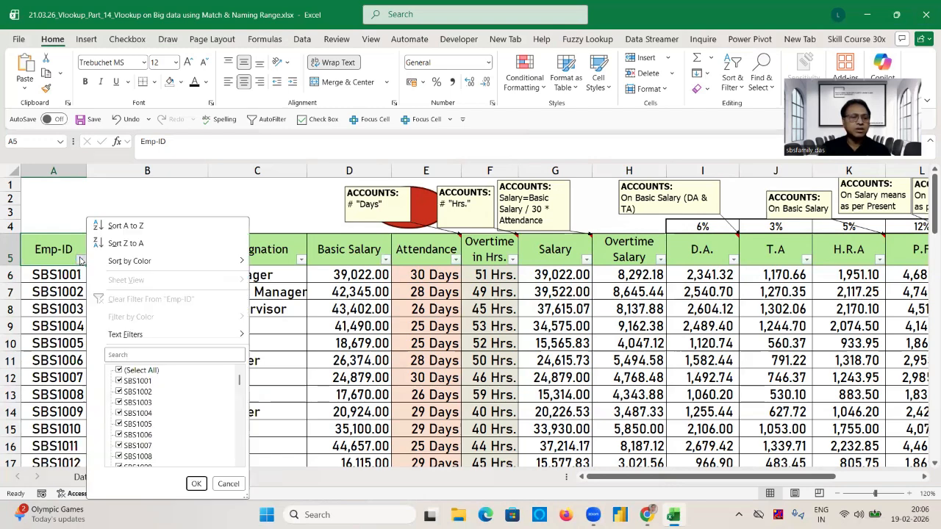
pyautogui.click(136, 370)
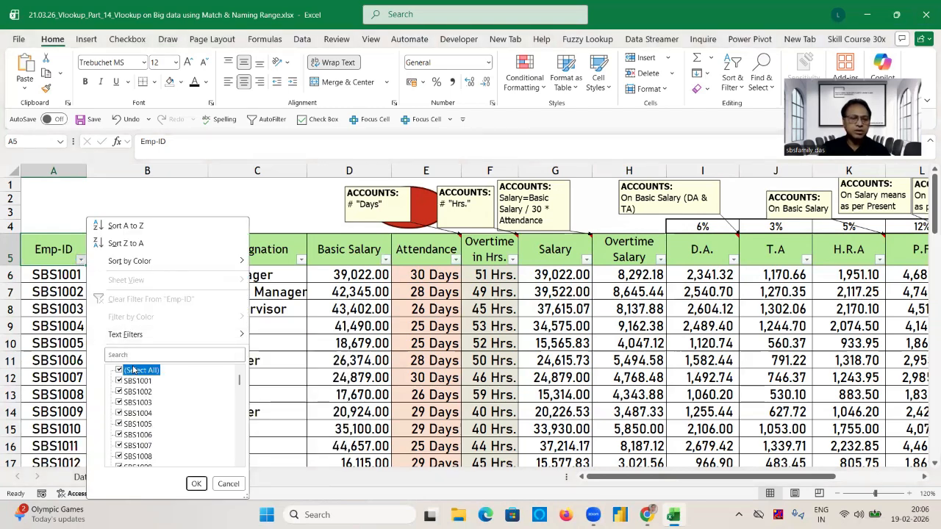
pyautogui.click(138, 381)
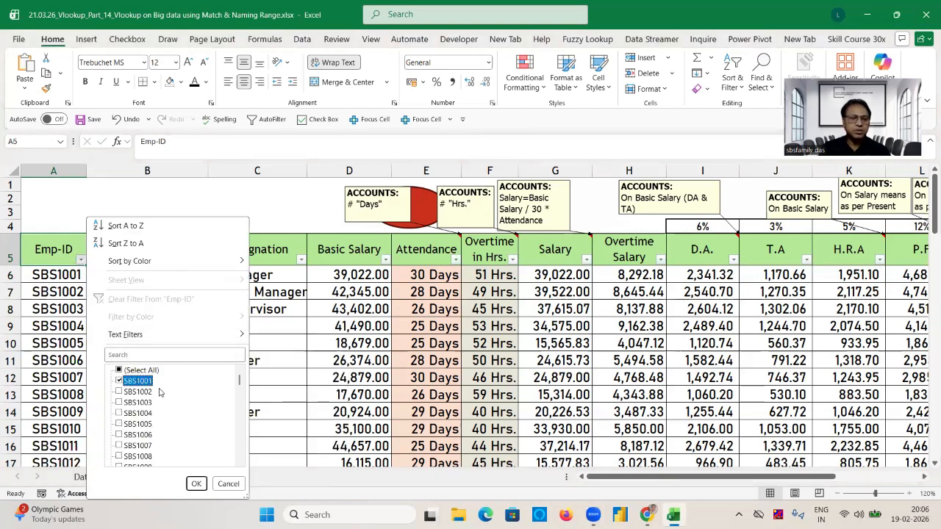
pyautogui.click(196, 484)
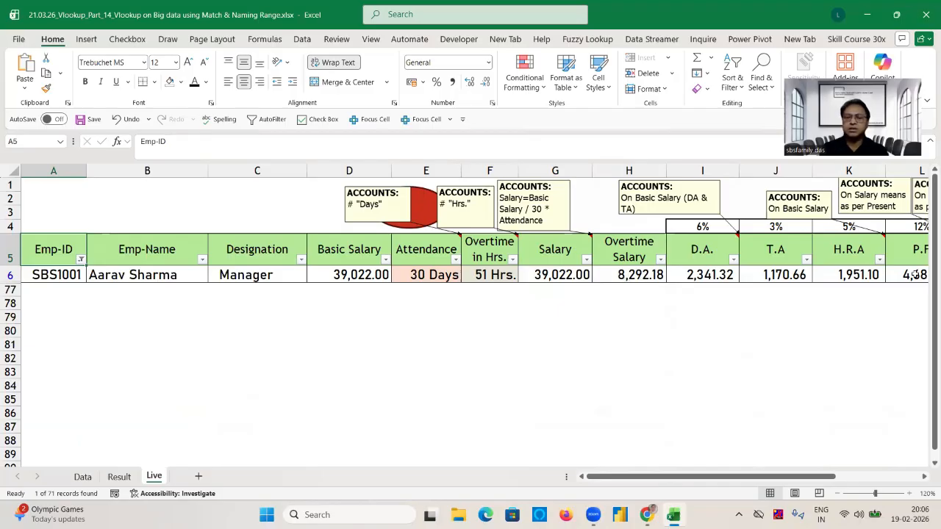
# Reset the Emp-ID filter to show all employee records.
pyautogui.click(81, 259)
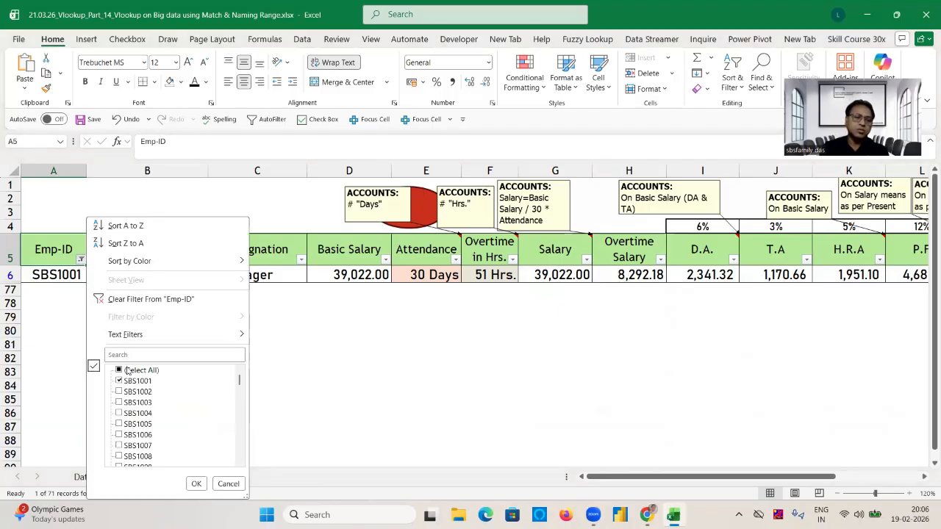
pyautogui.click(120, 370)
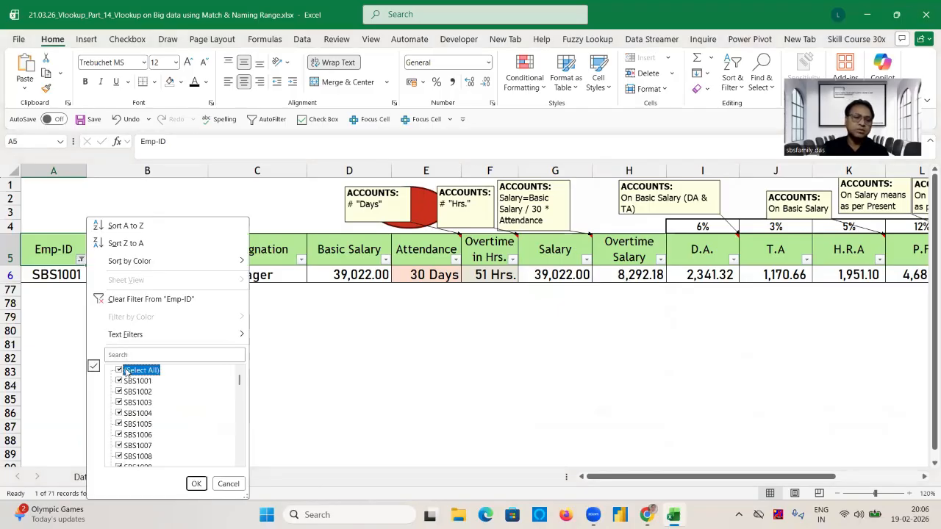
pyautogui.click(200, 482)
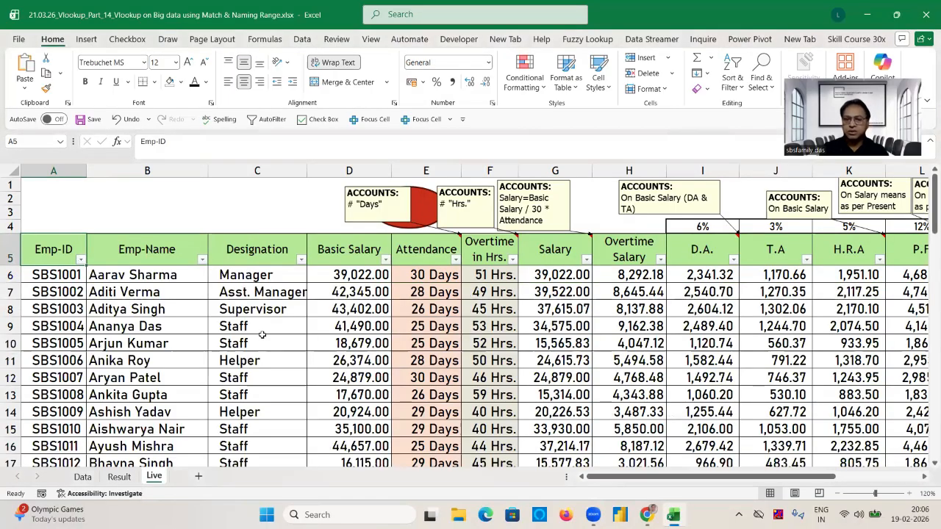
# On the Result sheet, auto-fit the Emp-Name column B and columns I through M from D.A. to ESI.
pyautogui.click(116, 476)
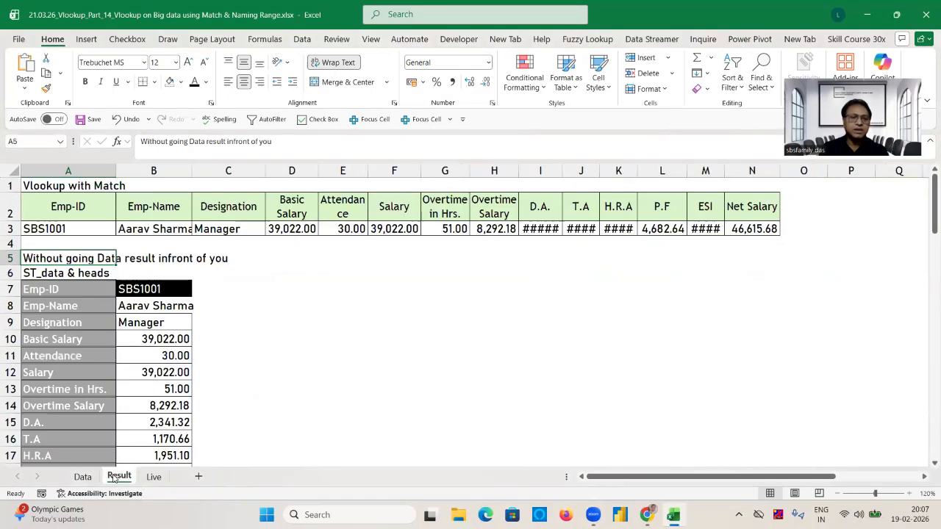
pyautogui.click(299, 267)
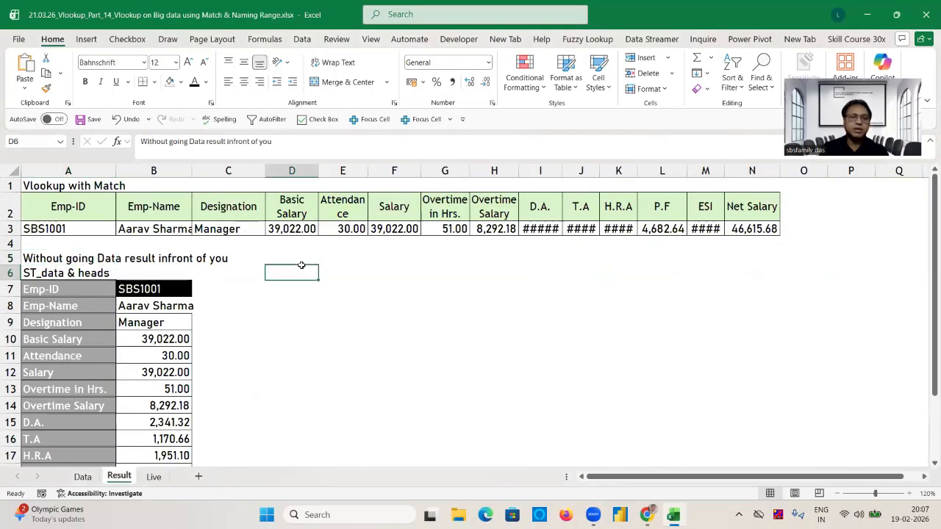
pyautogui.doubleClick(194, 172)
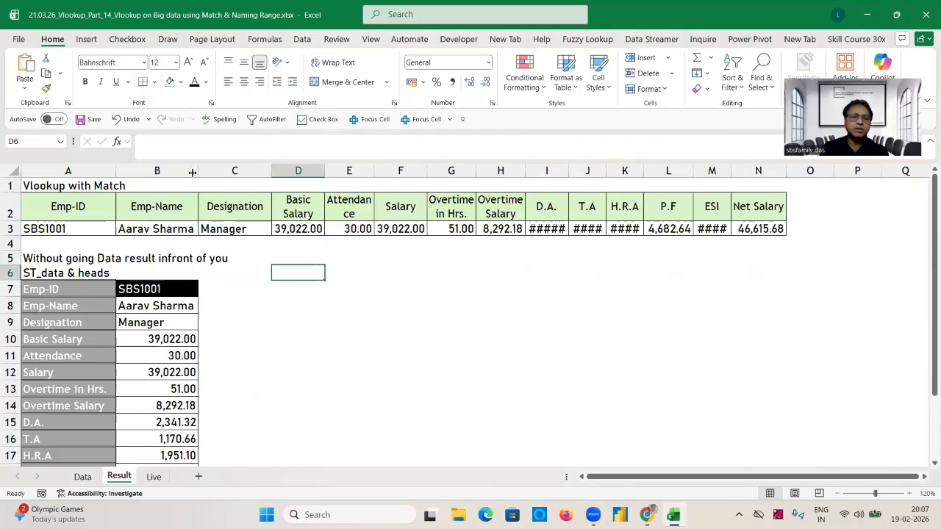
pyautogui.click(18, 212)
pyautogui.click(555, 166)
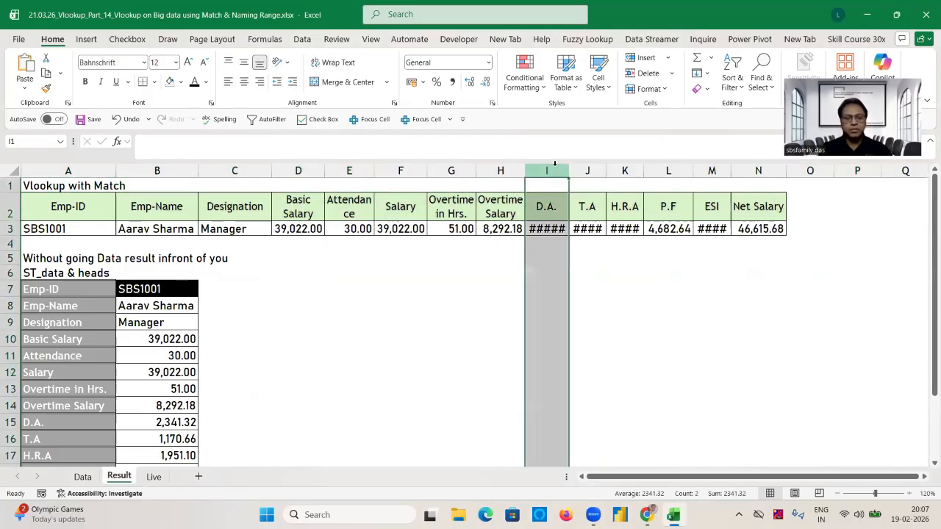
pyautogui.moveTo(555, 166); pyautogui.dragTo(728, 169)
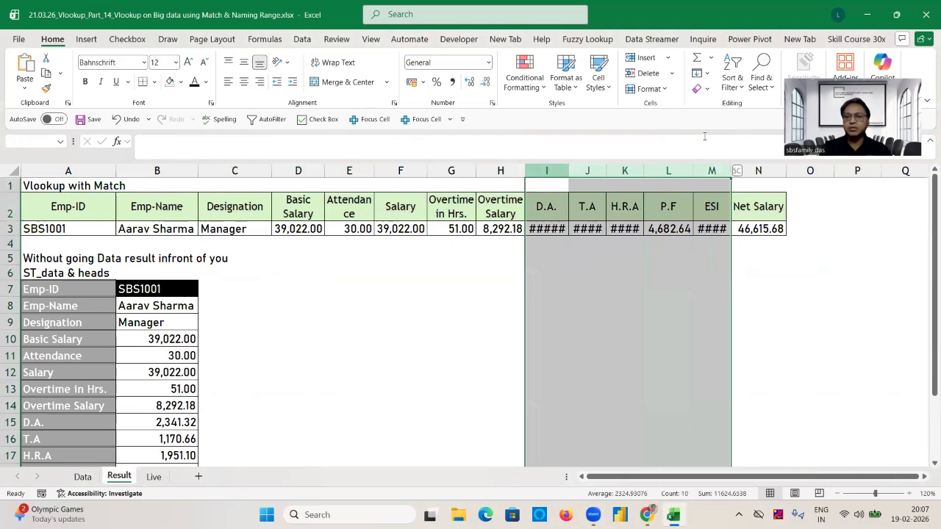
pyautogui.doubleClick(731, 171)
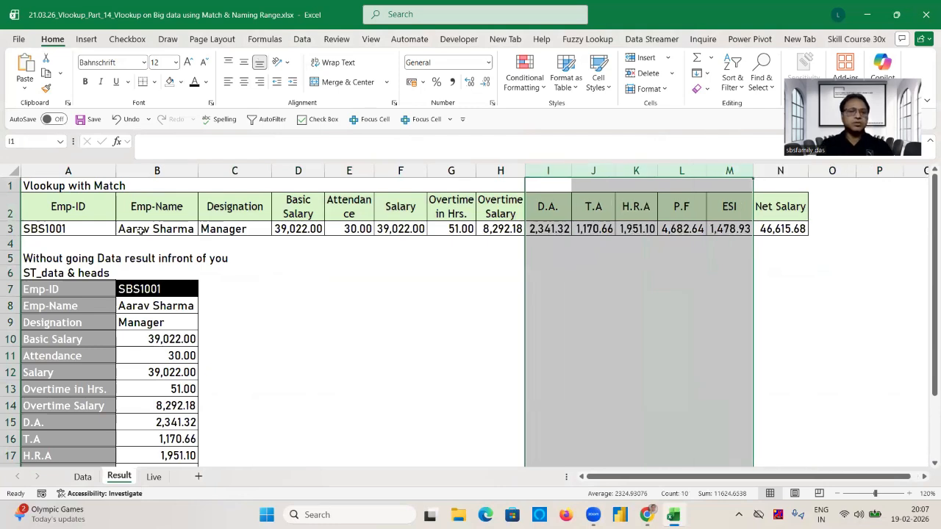
# Clear the existing lookup formulas in B3:N3 of the Vlookup with Match table.
pyautogui.click(141, 230)
pyautogui.hotkey('ctrl', 'shift', 'Right')
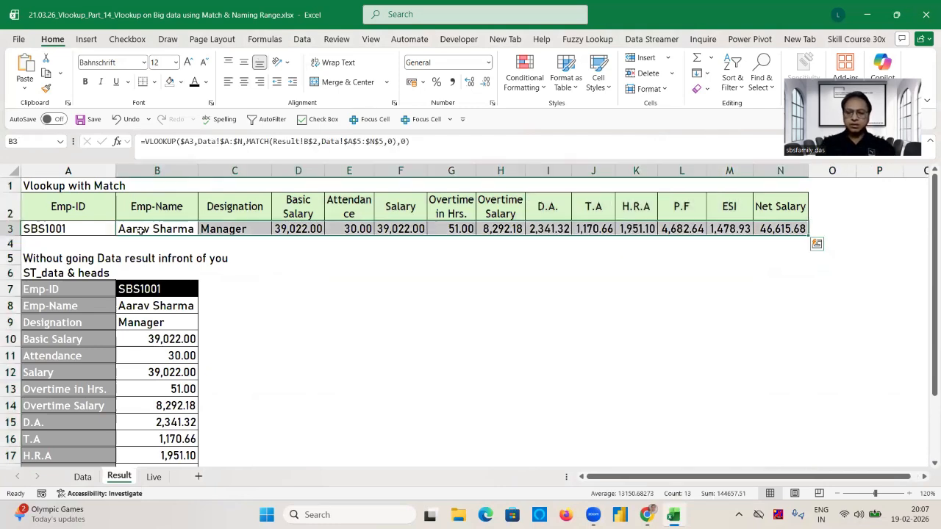
pyautogui.press('Delete')
pyautogui.click(143, 226)
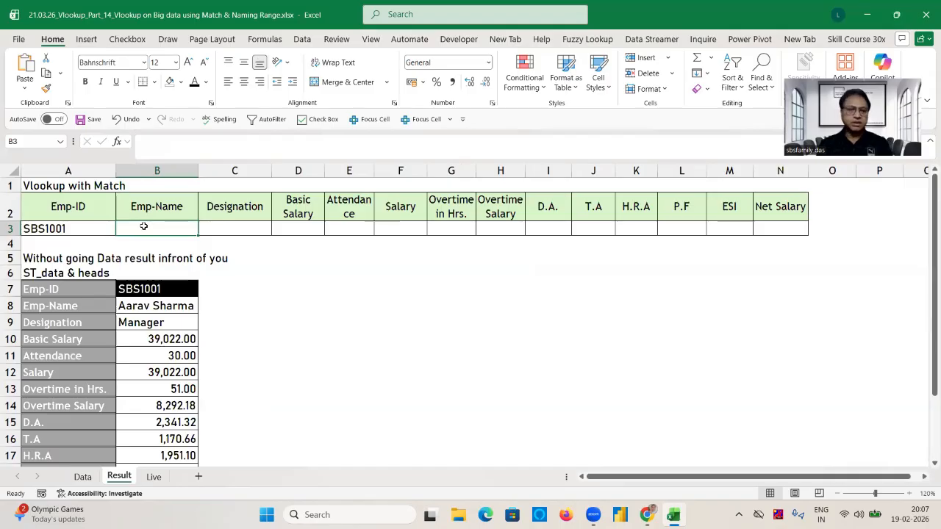
pyautogui.write('=vl')
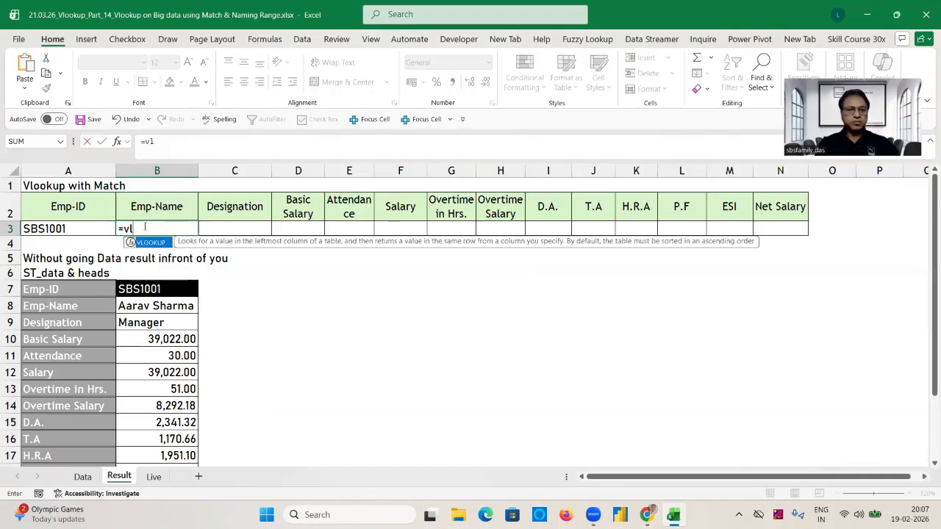
pyautogui.press('Tab')
pyautogui.click(44, 228)
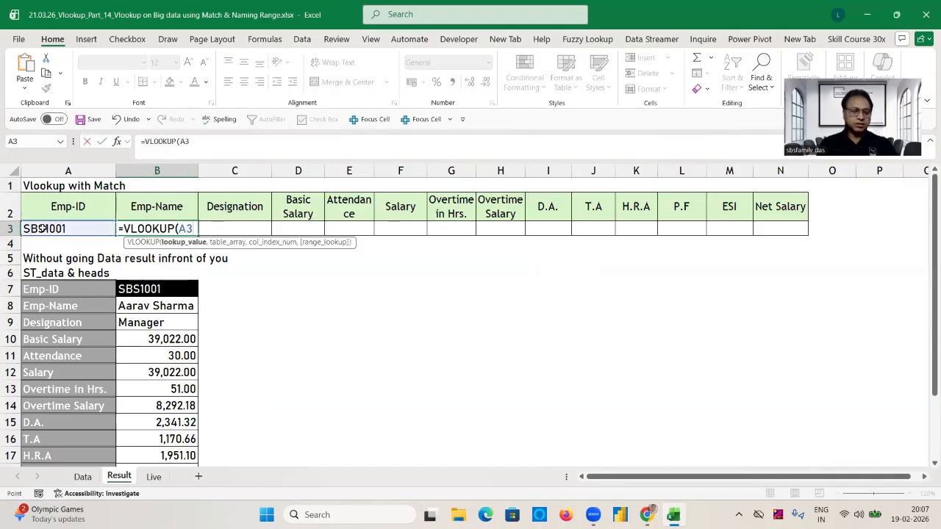
pyautogui.press('F4')
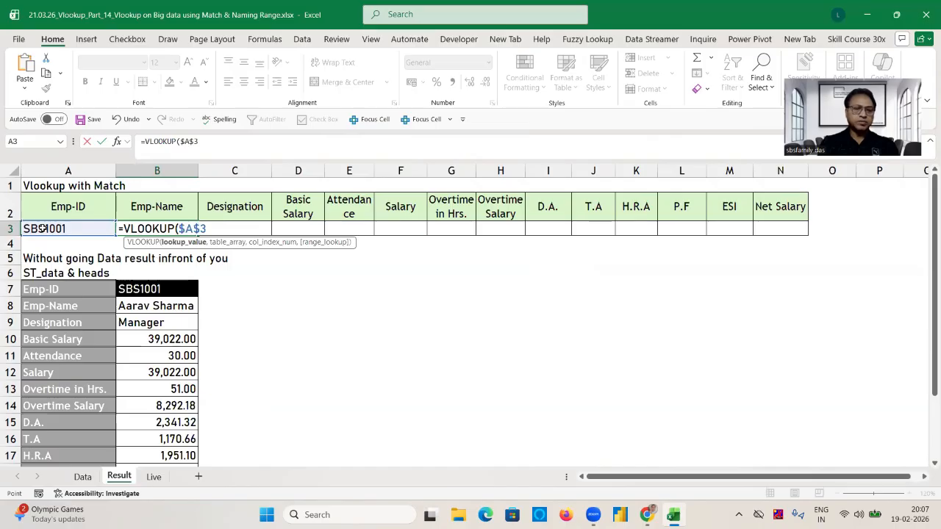
pyautogui.write(',')
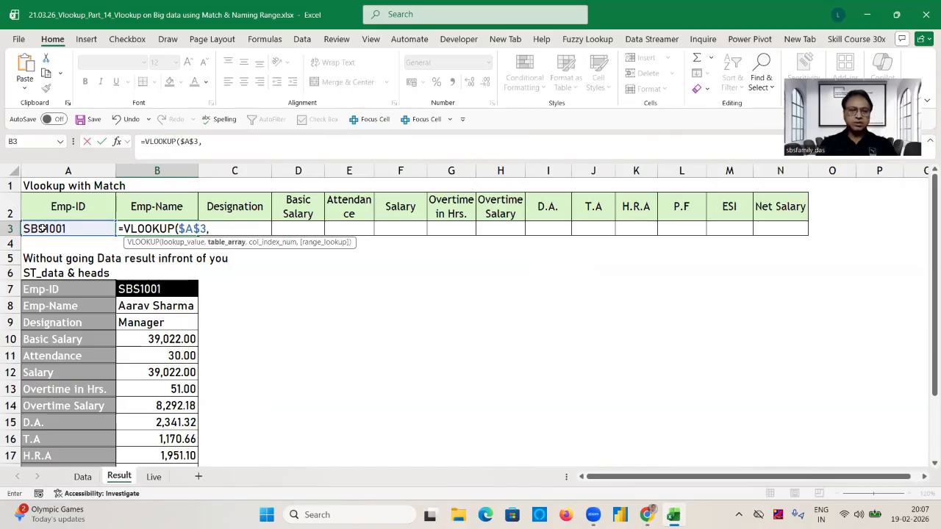
pyautogui.click(157, 477)
pyautogui.click(51, 242)
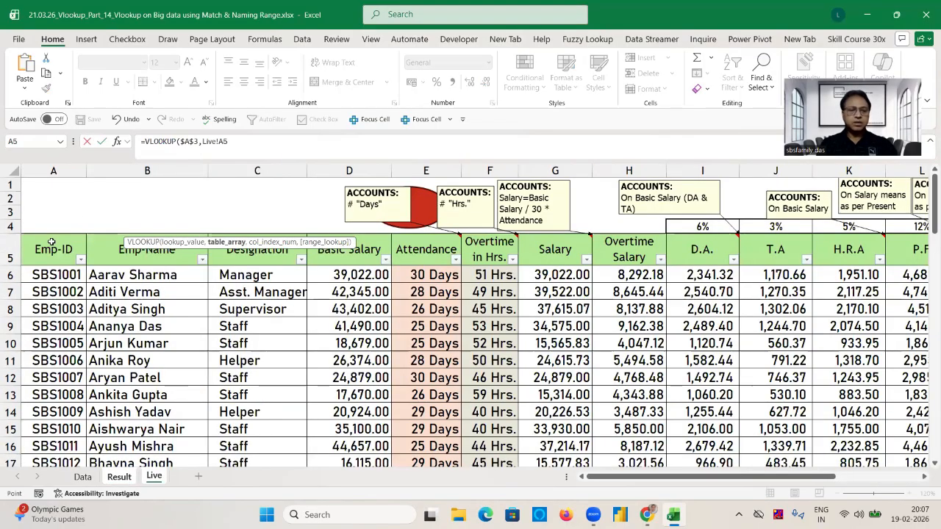
pyautogui.hotkey('ctrl', 'shift', 'Right')
pyautogui.hotkey('ctrl', 'shift', 'Down')
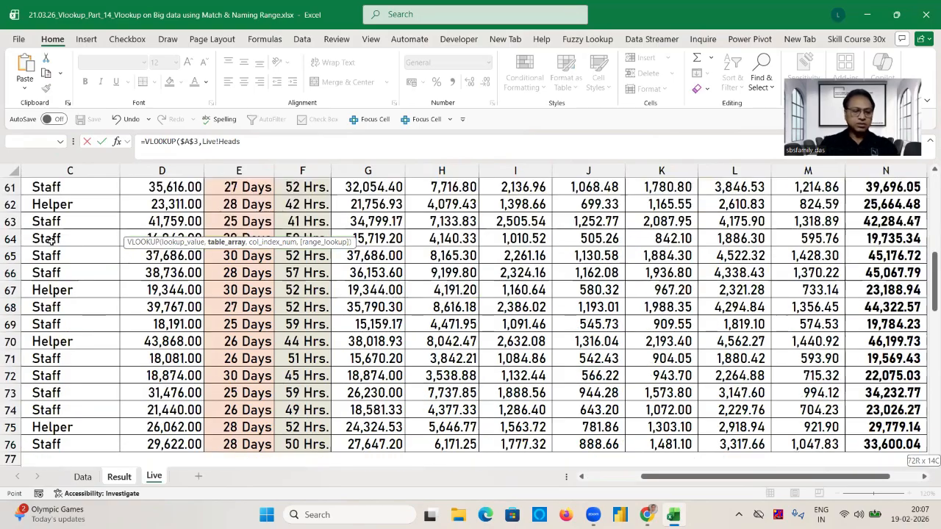
pyautogui.write(',')
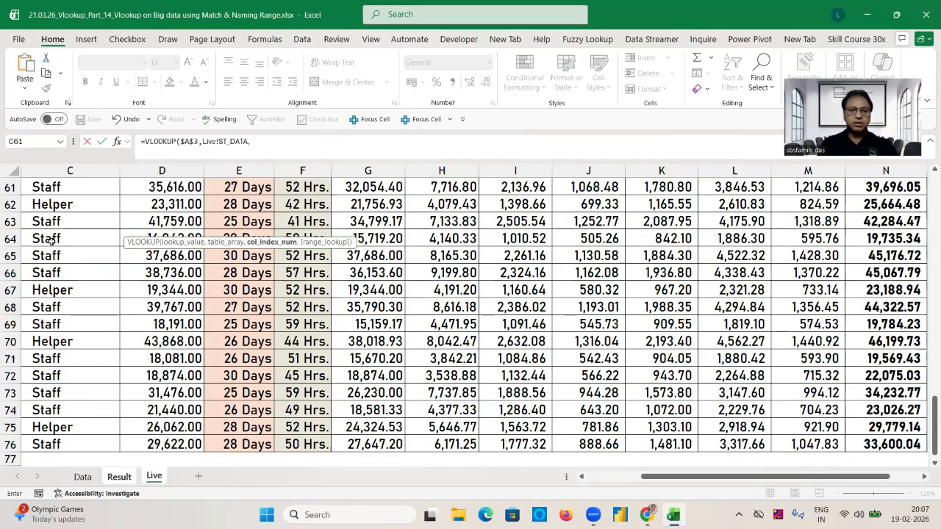
pyautogui.click(286, 141)
pyautogui.write('mat')
pyautogui.press('Tab')
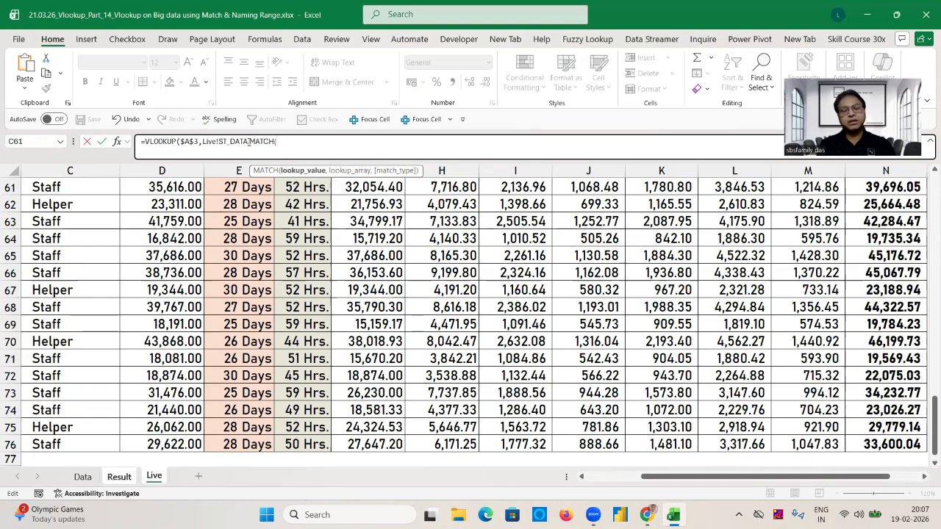
pyautogui.press('Escape')
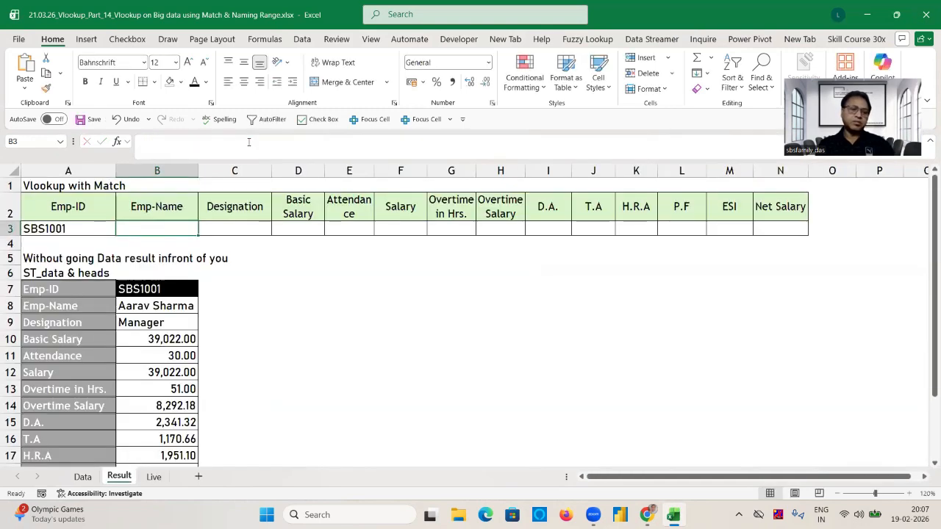
pyautogui.click(332, 288)
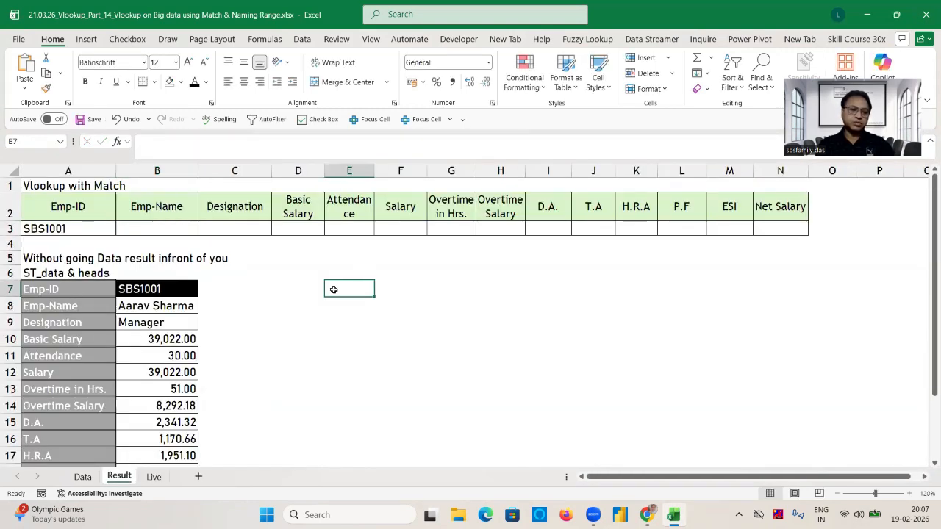
# Select the whole payroll table A5:N76 on the Live sheet and name it ST_DATA.
pyautogui.click(153, 476)
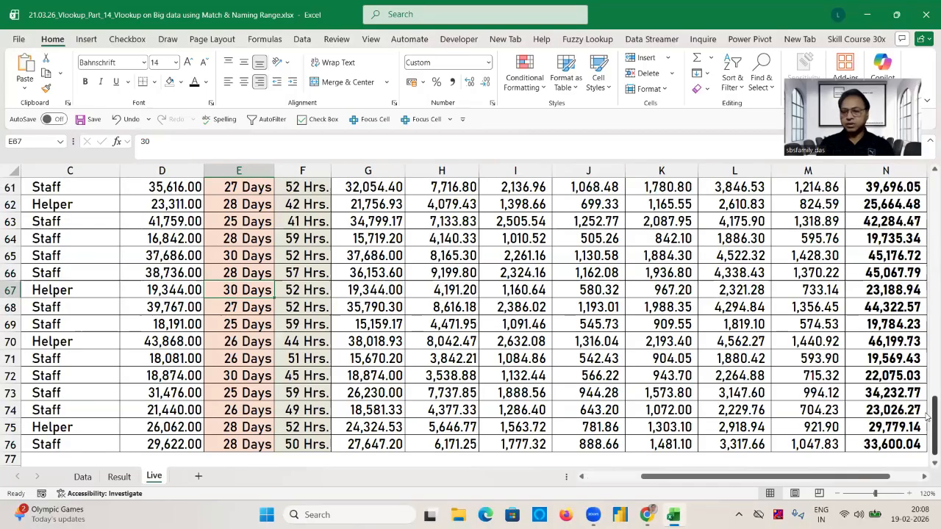
pyautogui.moveTo(933, 417); pyautogui.dragTo(927, 147)
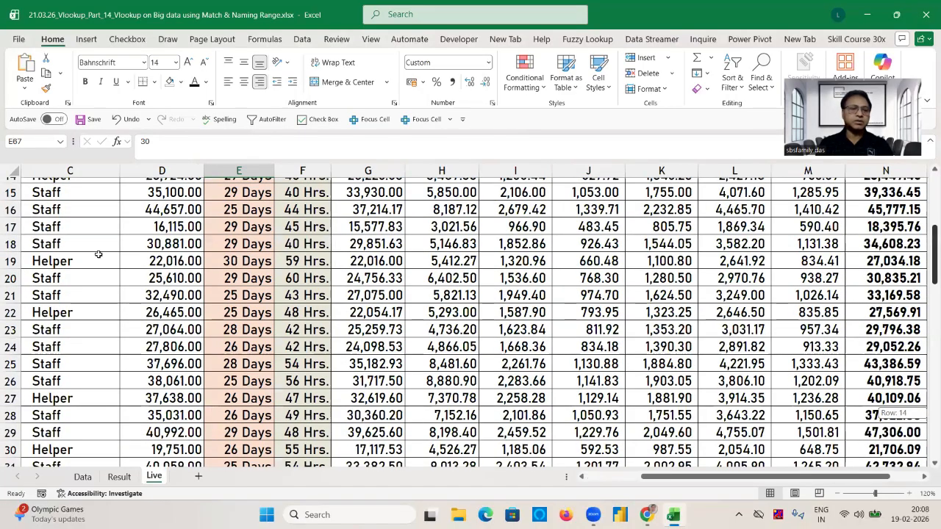
pyautogui.hotkey('ctrl', 'Up')
pyautogui.hotkey('ctrl', 'Left')
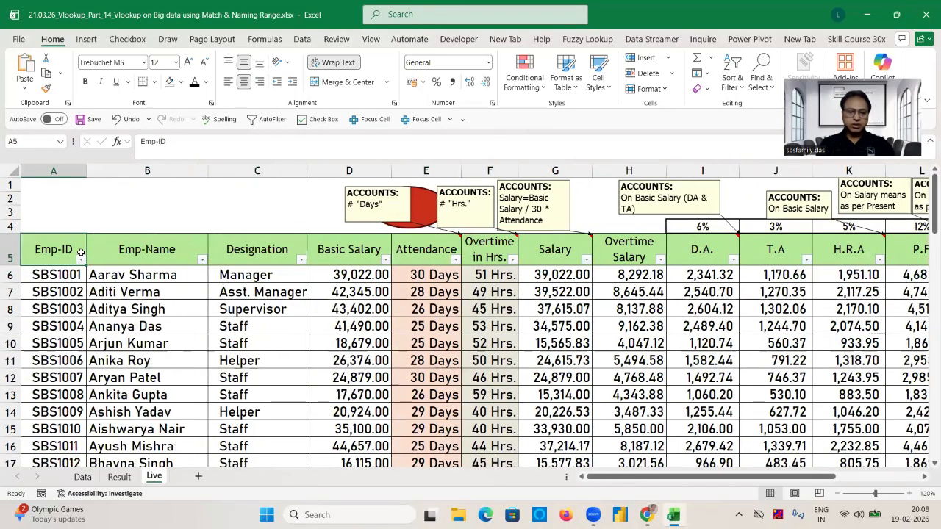
pyautogui.press('Right')
pyautogui.press('Left')
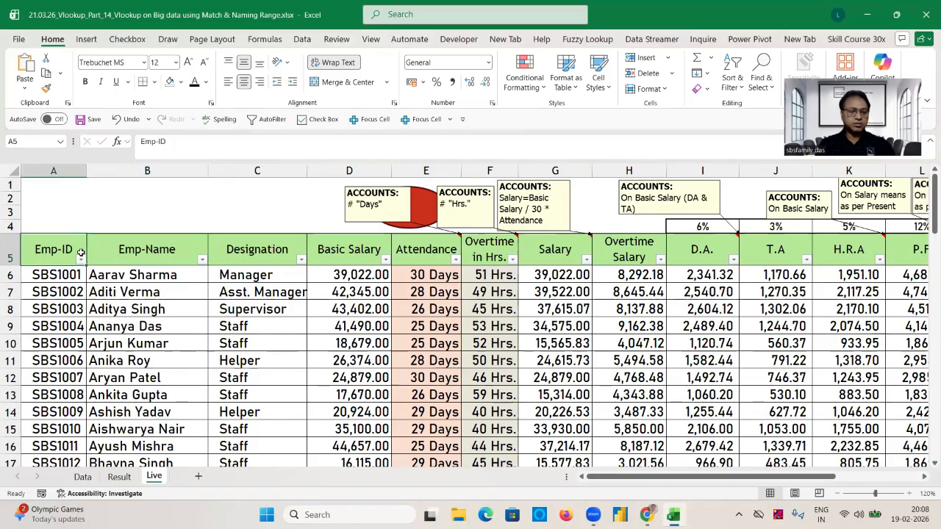
pyautogui.hotkey('ctrl', 'shift', 'End')
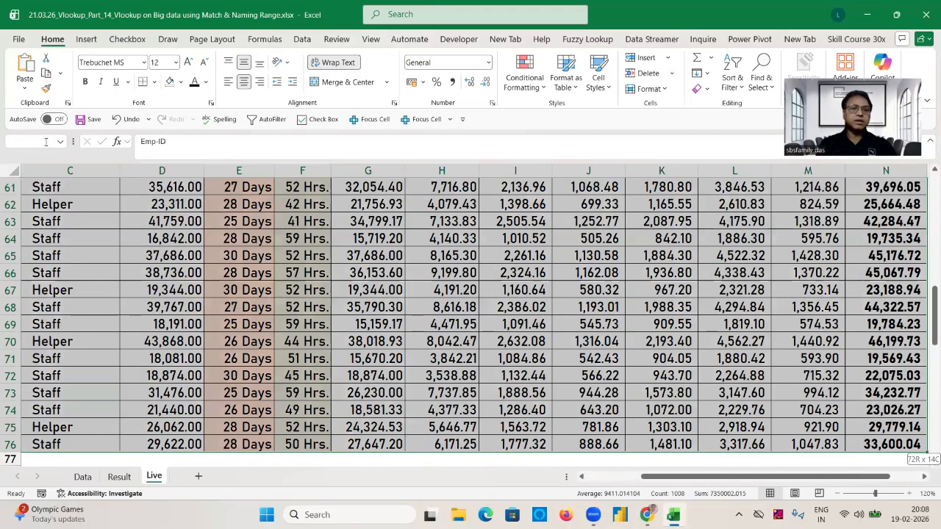
pyautogui.write('ST_DATA')
pyautogui.press('Return')
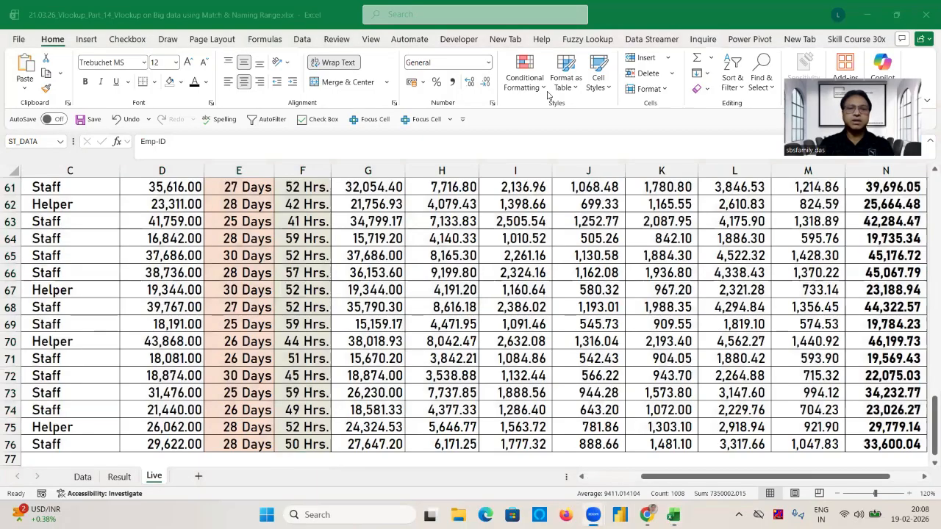
# Delete both ST_DATA defined names, the Live-scoped one and the workbook-scoped one.
pyautogui.click(271, 43)
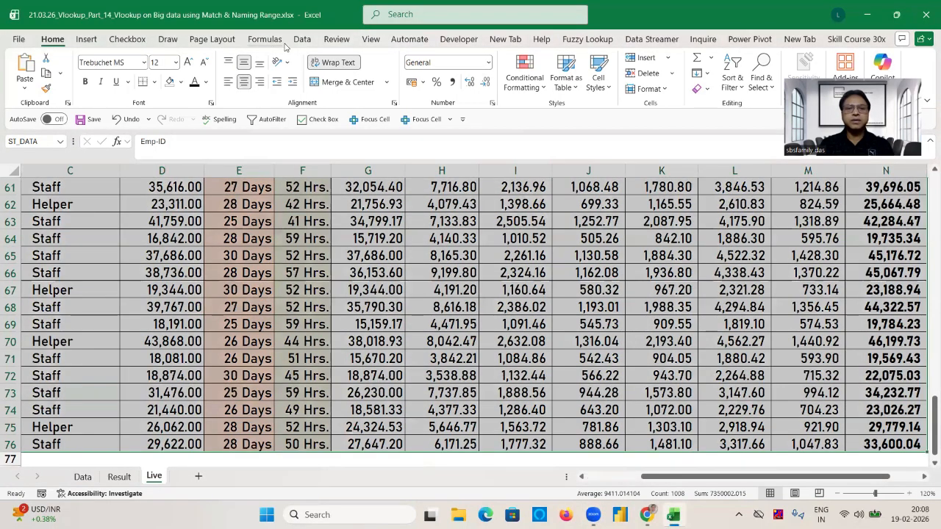
pyautogui.click(279, 41)
pyautogui.click(366, 77)
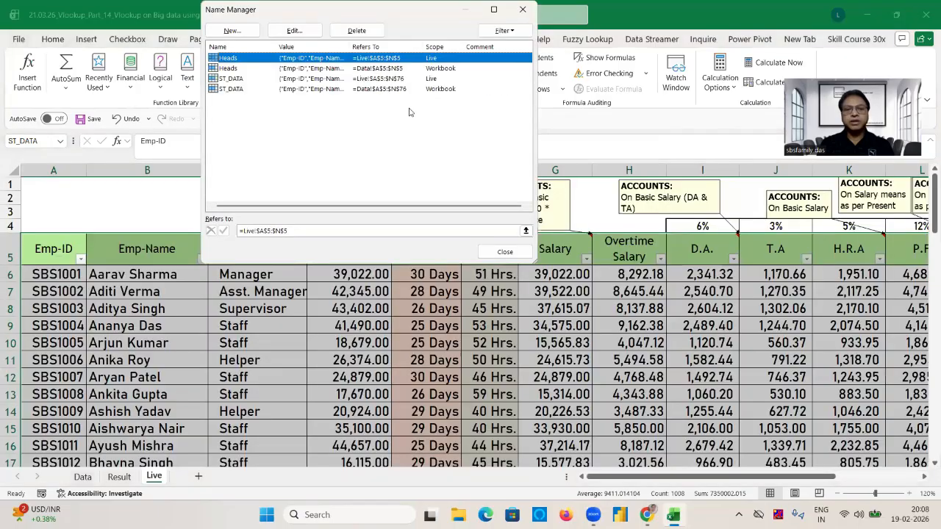
pyautogui.click(239, 79)
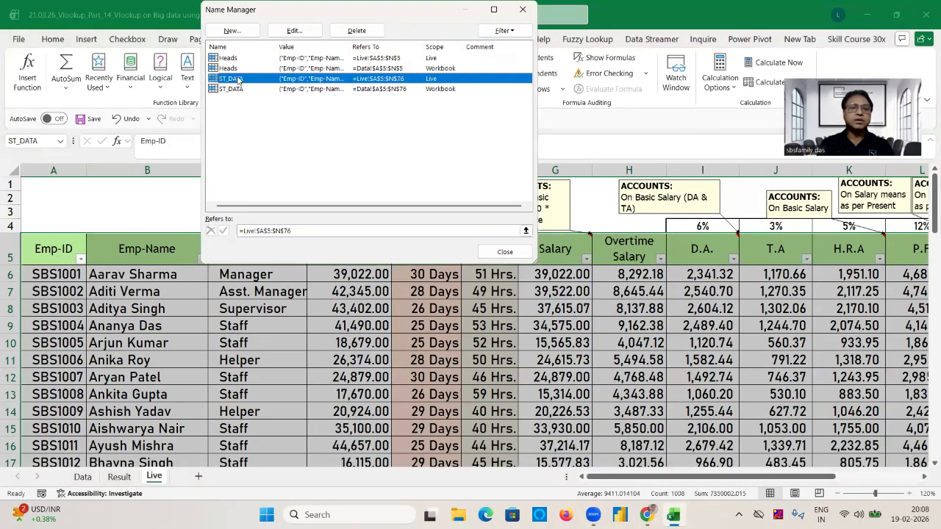
pyautogui.click(358, 30)
pyautogui.click(241, 80)
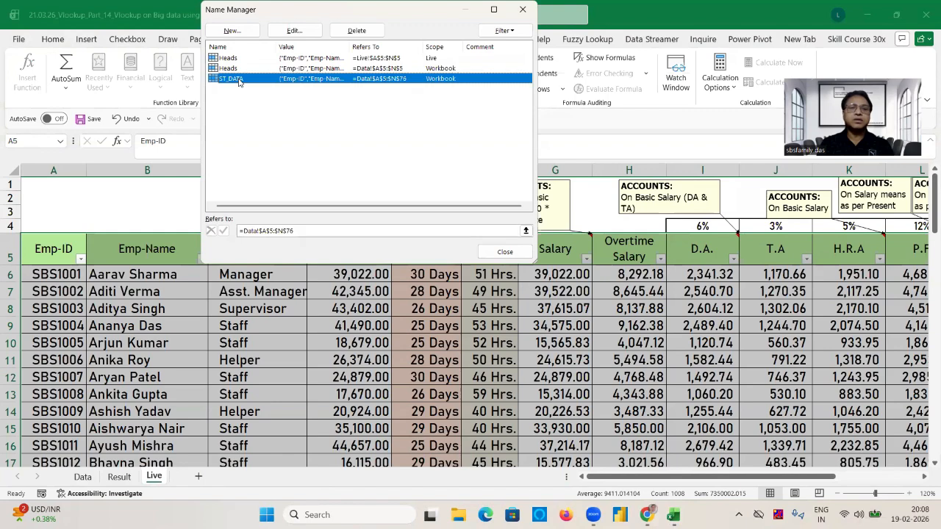
pyautogui.click(363, 34)
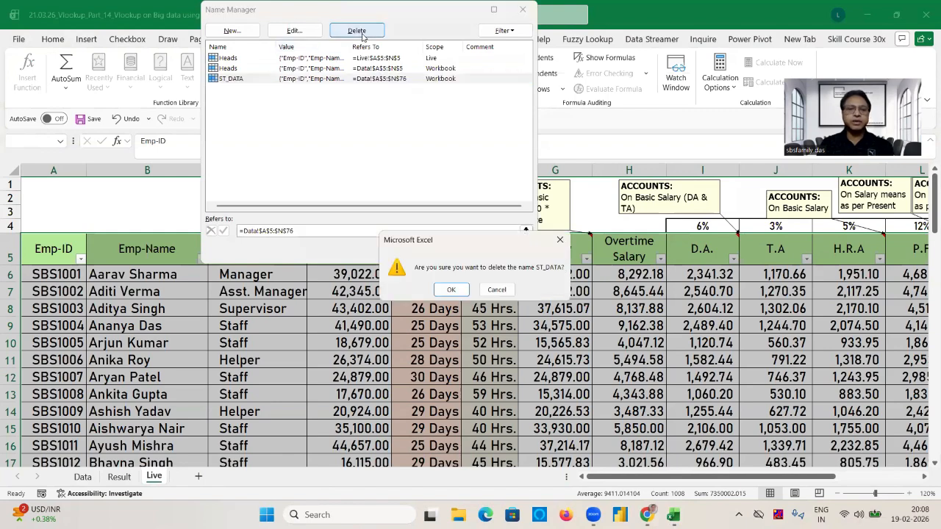
pyautogui.click(452, 289)
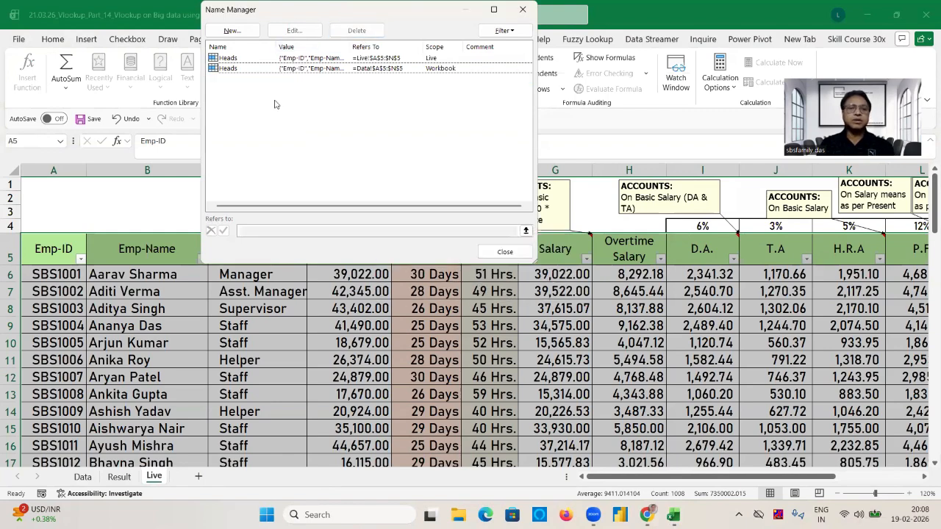
# Delete both Heads defined names, the workbook-scoped and the Live-scoped one, and return to the Result sheet.
pyautogui.click(234, 69)
pyautogui.click(357, 30)
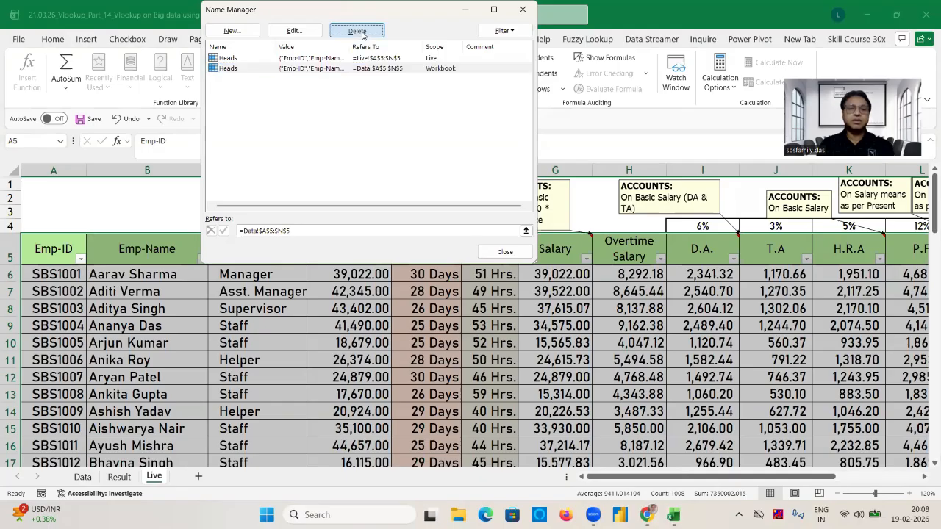
pyautogui.click(452, 289)
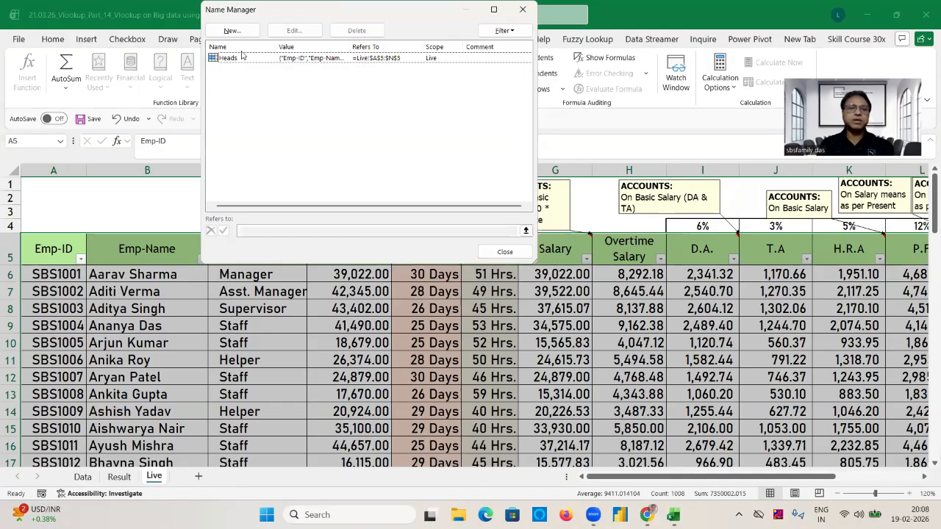
pyautogui.click(232, 59)
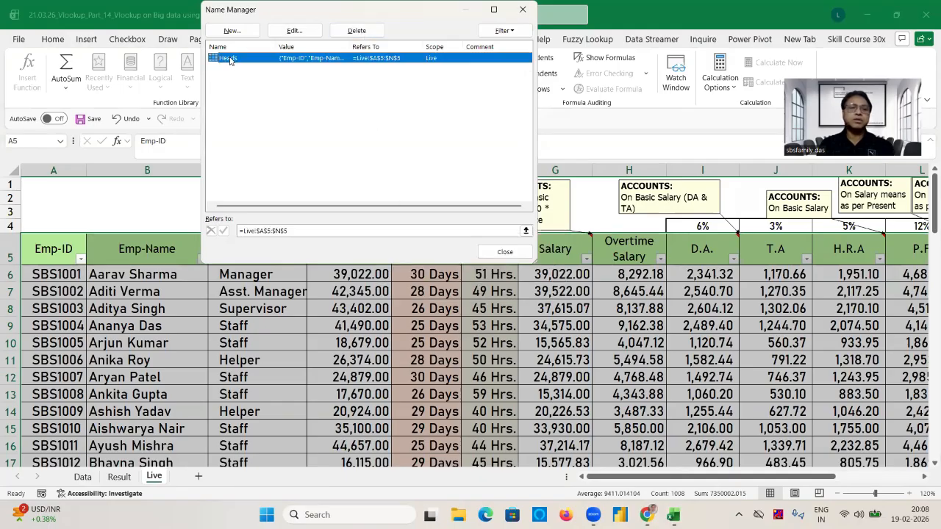
pyautogui.click(365, 32)
pyautogui.click(452, 290)
pyautogui.press('Escape')
pyautogui.click(301, 304)
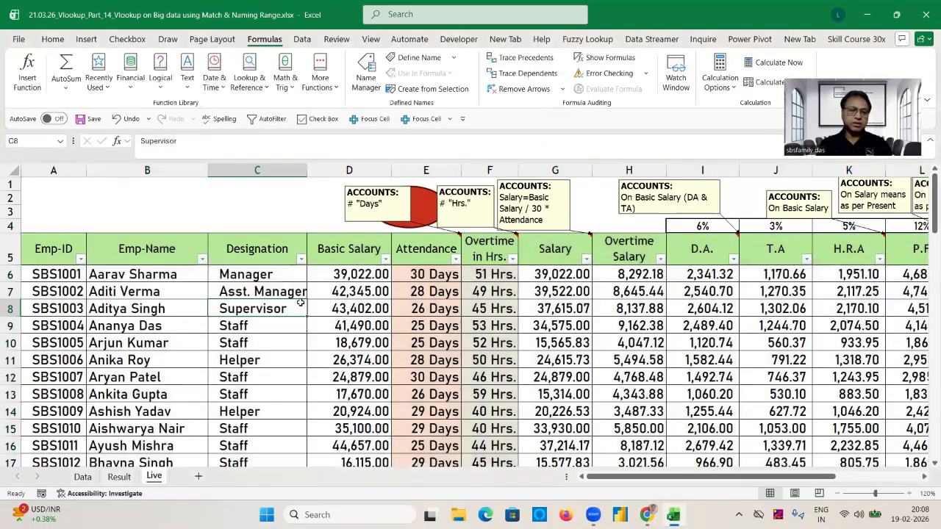
pyautogui.click(119, 477)
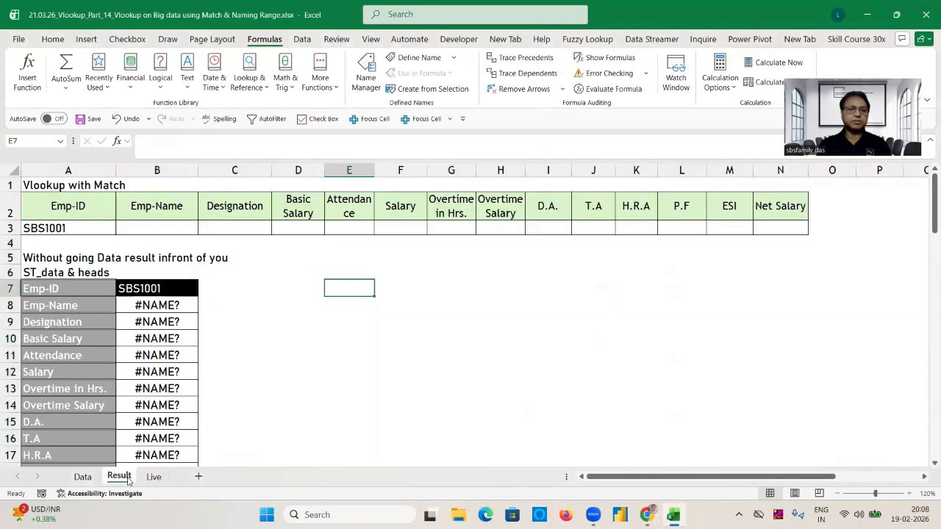
# Start a VLOOKUP formula in B3 with lookup value $A$3 and columns A:N of the Live sheet as the table array.
pyautogui.click(149, 225)
pyautogui.write('=')
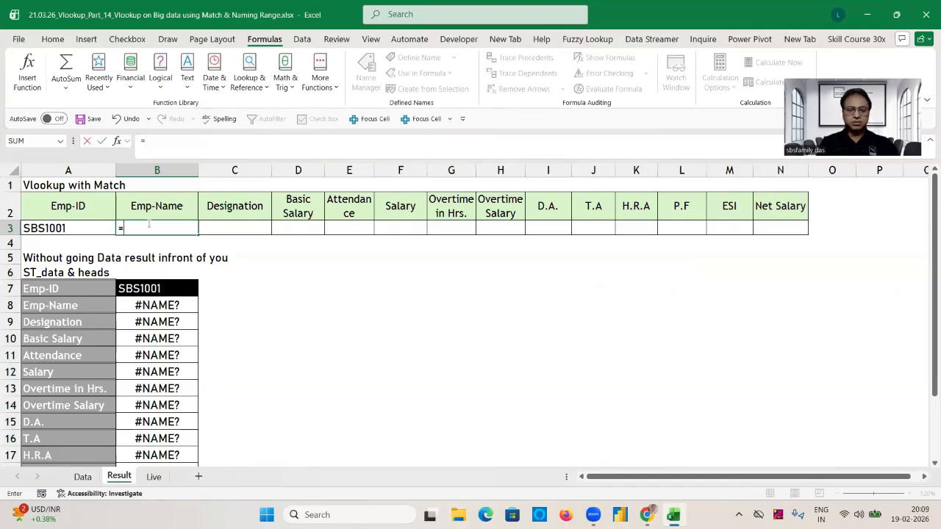
pyautogui.write('vl')
pyautogui.press('Tab')
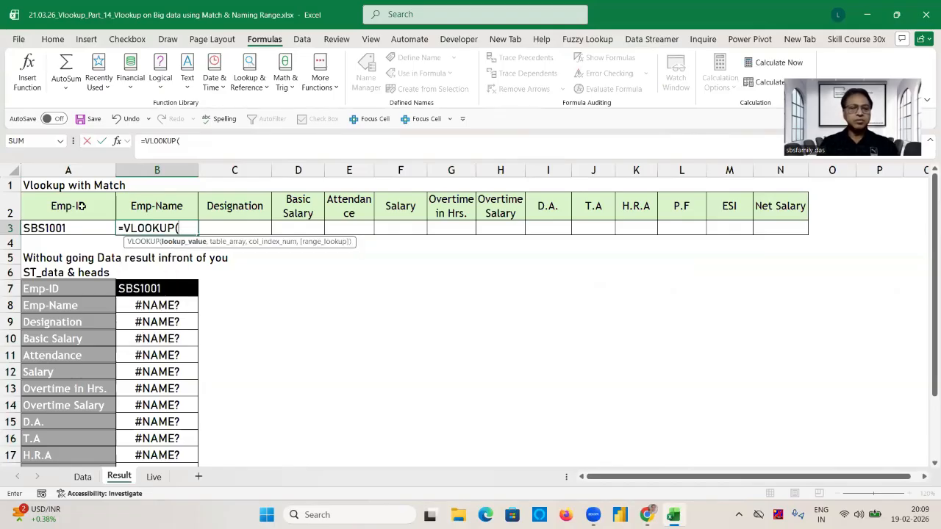
pyautogui.click(70, 227)
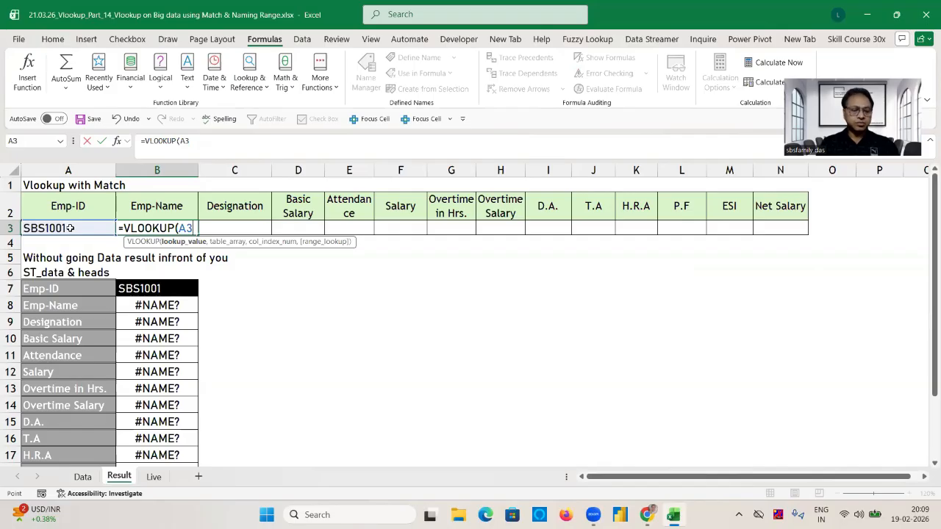
pyautogui.press('F4')
pyautogui.write(',')
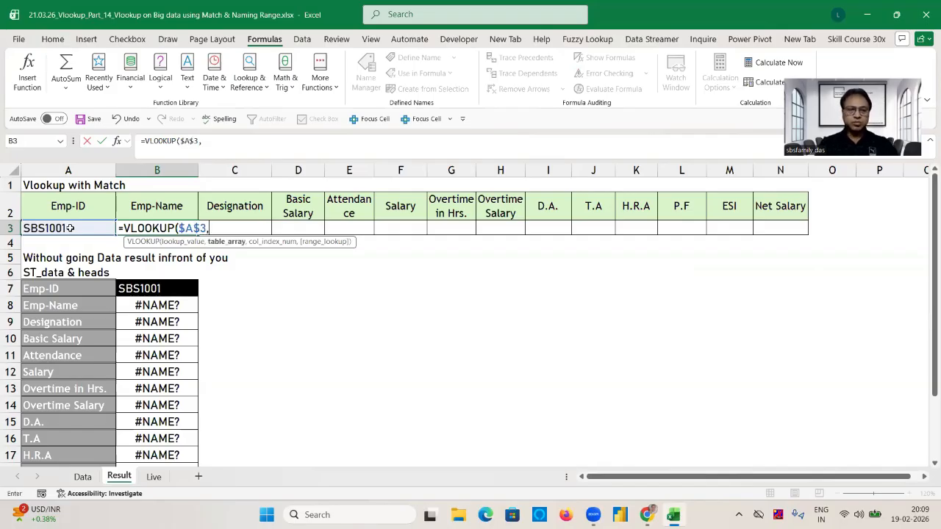
pyautogui.click(153, 477)
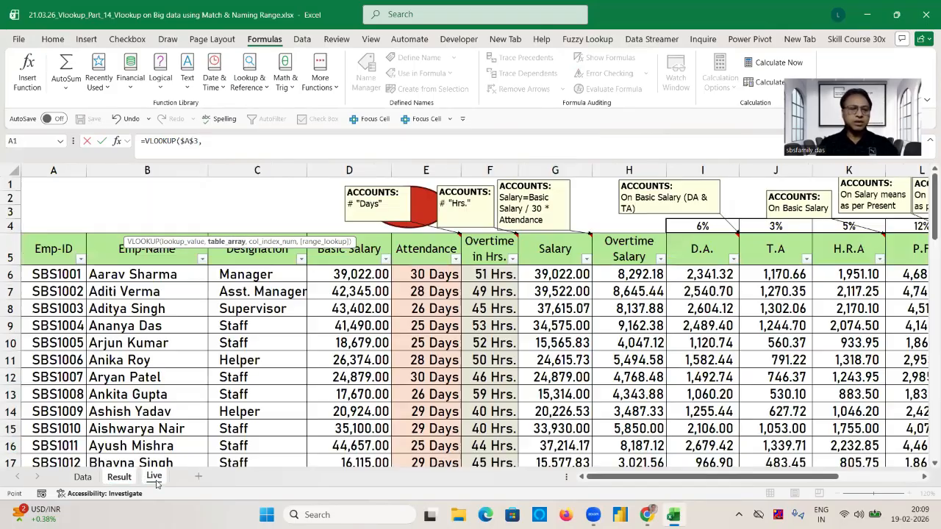
pyautogui.click(56, 170)
pyautogui.moveTo(55, 170); pyautogui.dragTo(62, 170)
pyautogui.write(',')
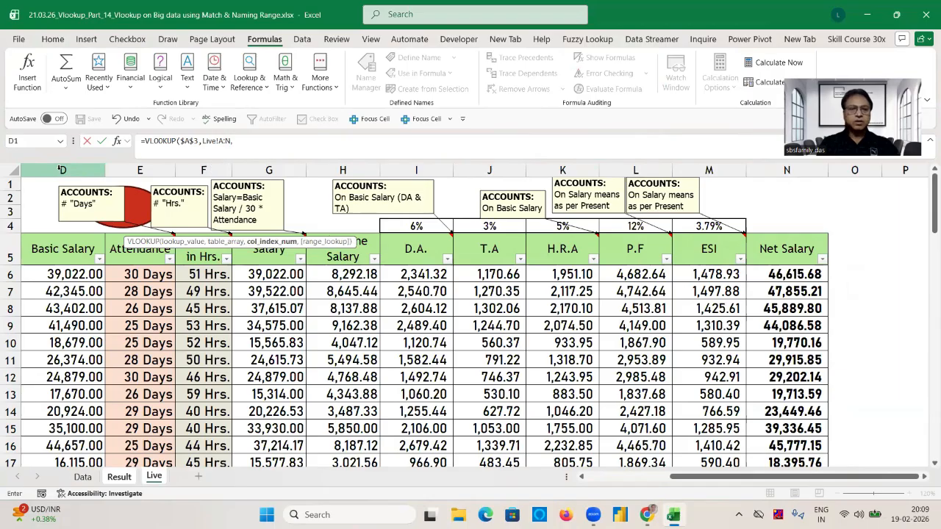
pyautogui.write('mat')
# Nest a MATCH function as the column index, using the Result sheet's Emp-Name header B$2 as its lookup value.
pyautogui.press('Tab')
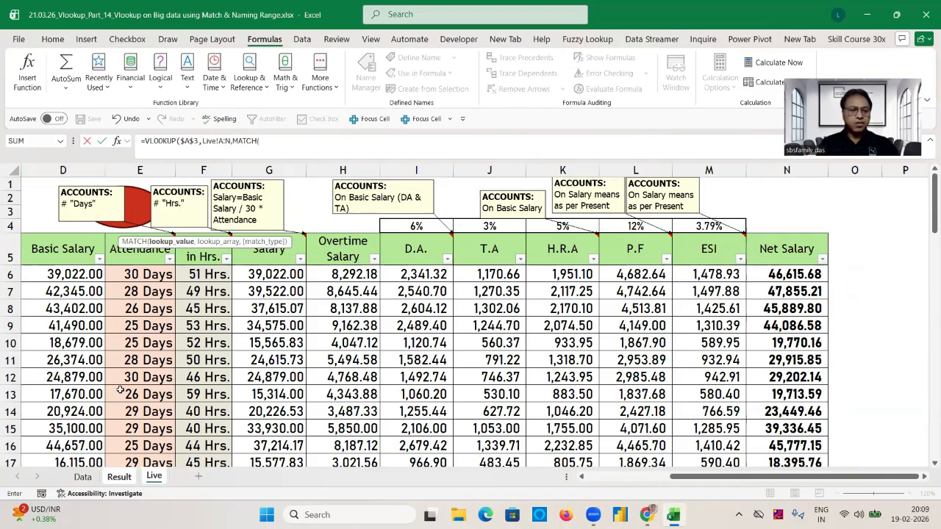
pyautogui.click(154, 477)
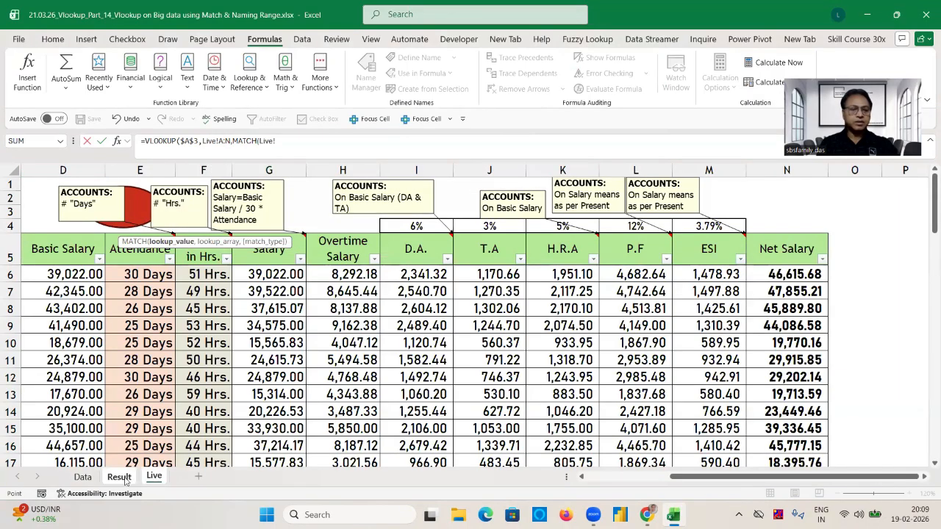
pyautogui.click(123, 478)
pyautogui.click(163, 208)
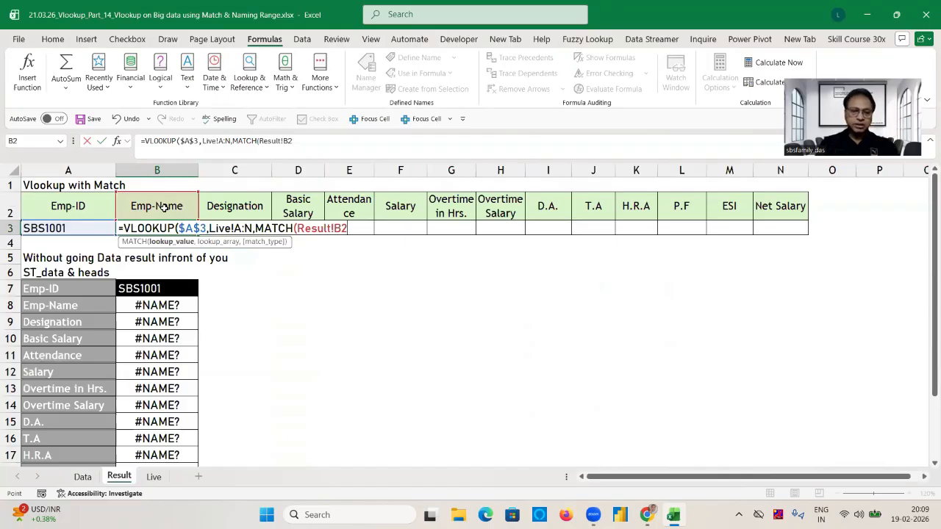
pyautogui.press('F4')
pyautogui.press('F4')
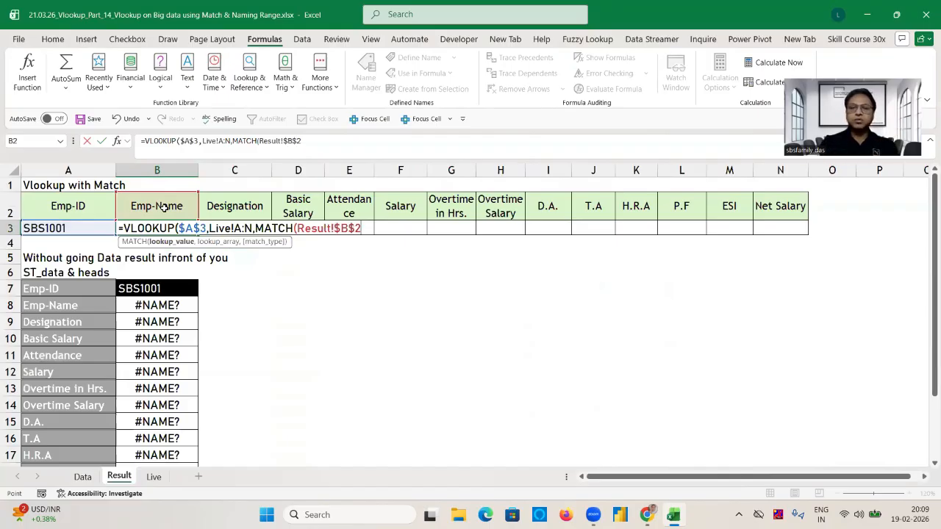
pyautogui.write(',')
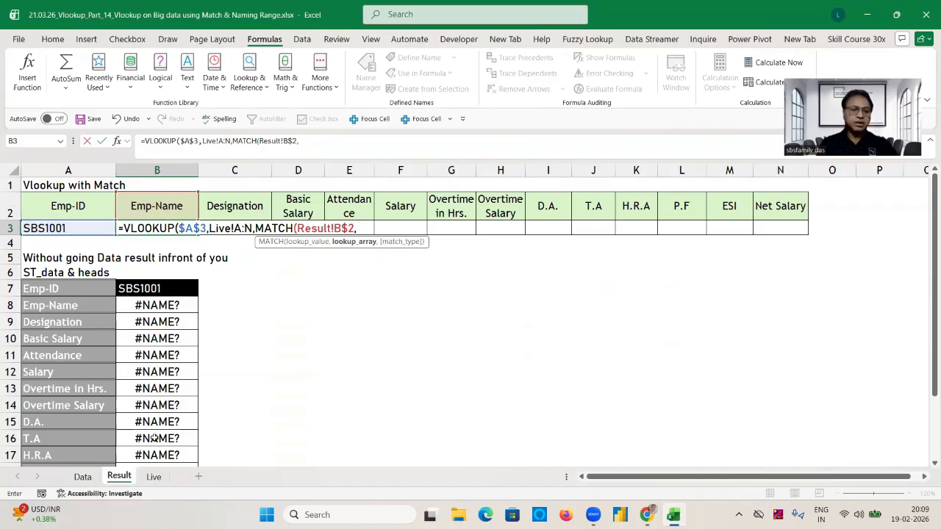
# Complete MATCH with header range Live!$A$5:$N$5 and match type 0, and finish the VLOOKUP with range lookup 0.
pyautogui.click(153, 479)
pyautogui.click(63, 252)
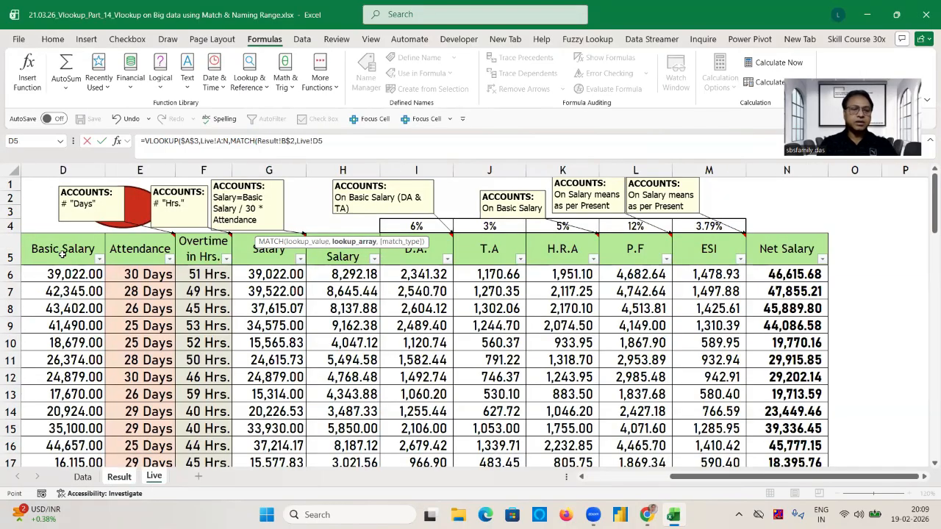
pyautogui.press('Left')
pyautogui.press('Left')
pyautogui.press('Left')
pyautogui.hotkey('ctrl', 'shift', 'Right')
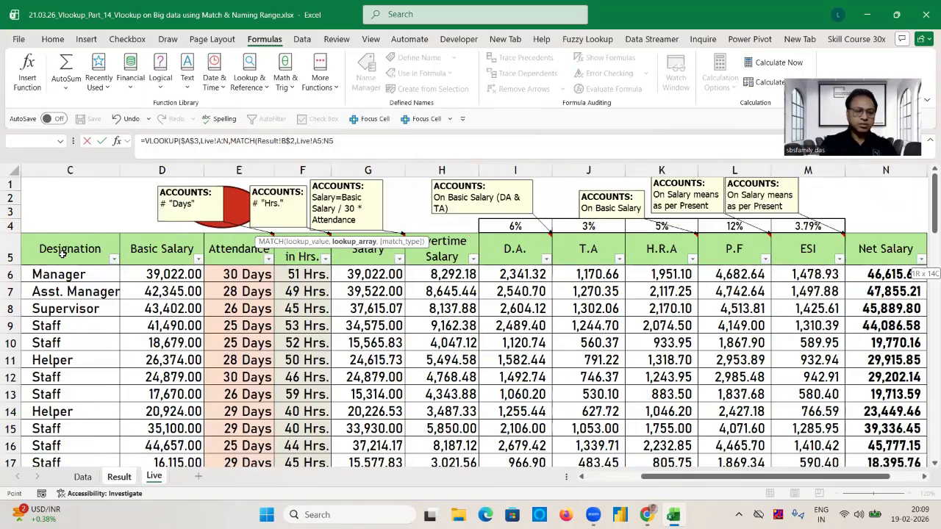
pyautogui.press('F4')
pyautogui.write(',0')
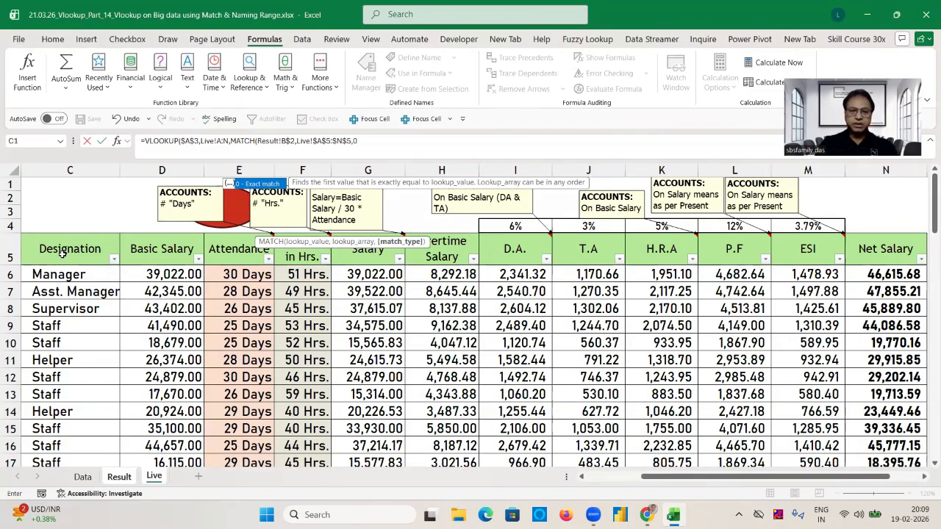
pyautogui.press('Escape')
pyautogui.write('),0')
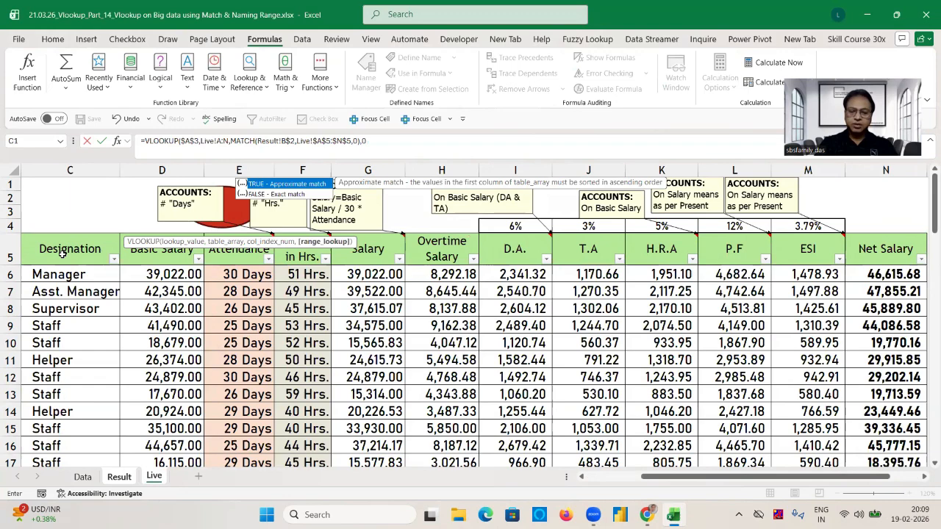
pyautogui.press('Escape')
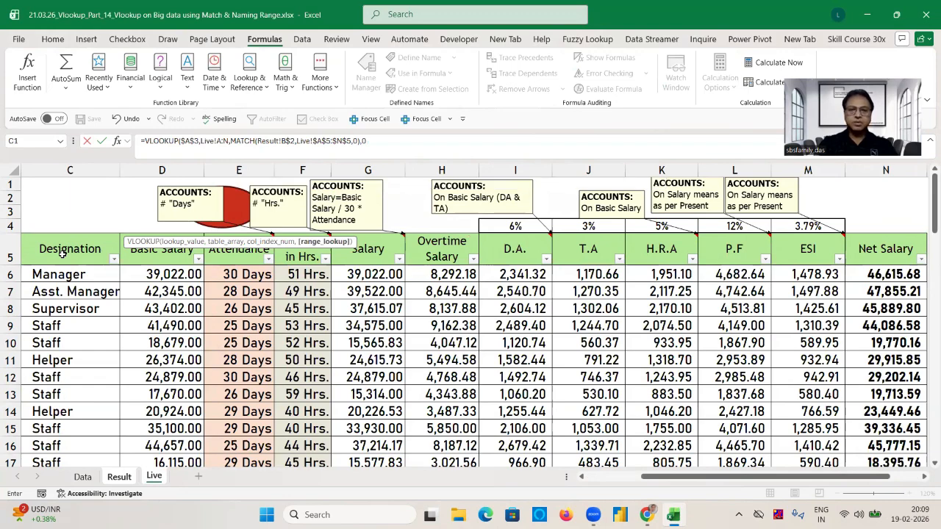
pyautogui.write(')')
pyautogui.press('Return')
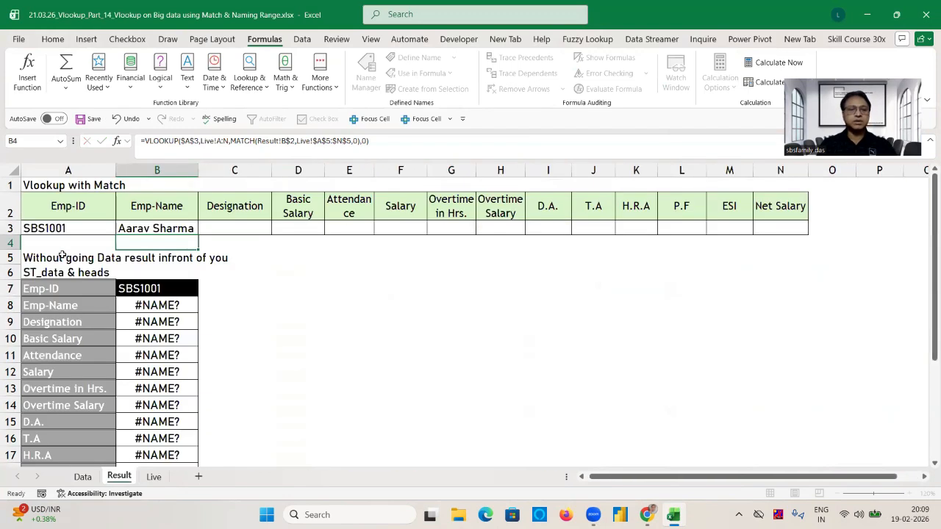
pyautogui.click(162, 224)
pyautogui.hotkey('shift', 'Right')
pyautogui.hotkey('shift', 'Right')
pyautogui.hotkey('shift', 'Right')
pyautogui.hotkey('shift', 'Right')
pyautogui.hotkey('shift', 'Right')
pyautogui.hotkey('shift', 'Right')
pyautogui.hotkey('shift', 'Right')
pyautogui.hotkey('shift', 'Right')
pyautogui.hotkey('shift', 'Right')
pyautogui.hotkey('shift', 'Right')
pyautogui.hotkey('shift', 'Right')
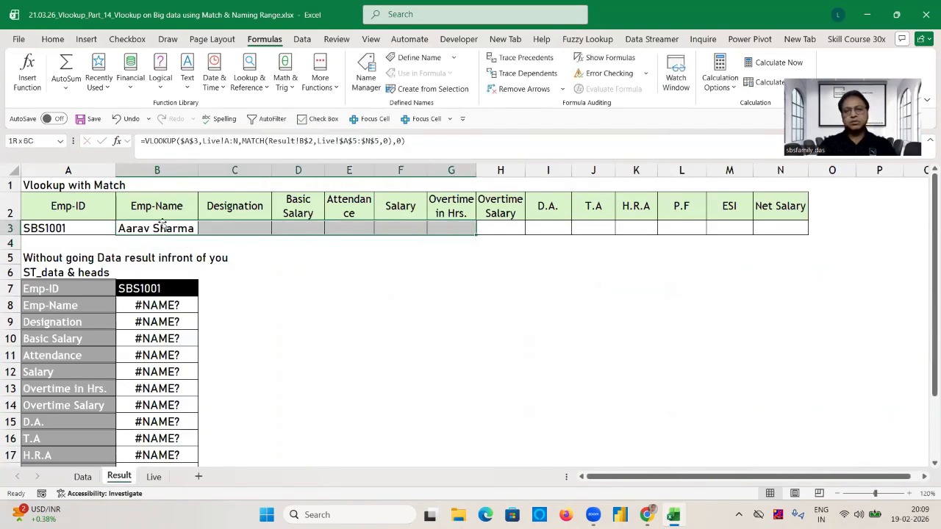
pyautogui.hotkey('shift', 'Right')
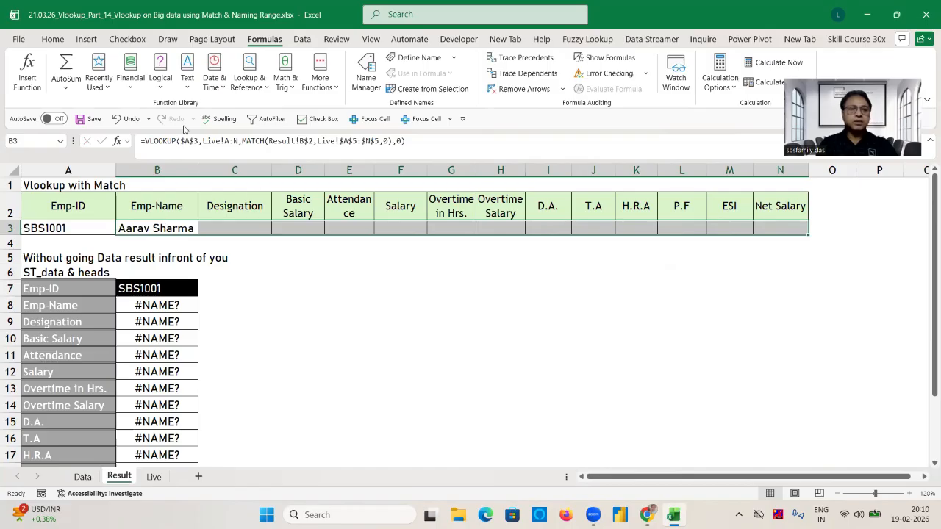
pyautogui.hotkey('ctrl', 'shift', 'Left')
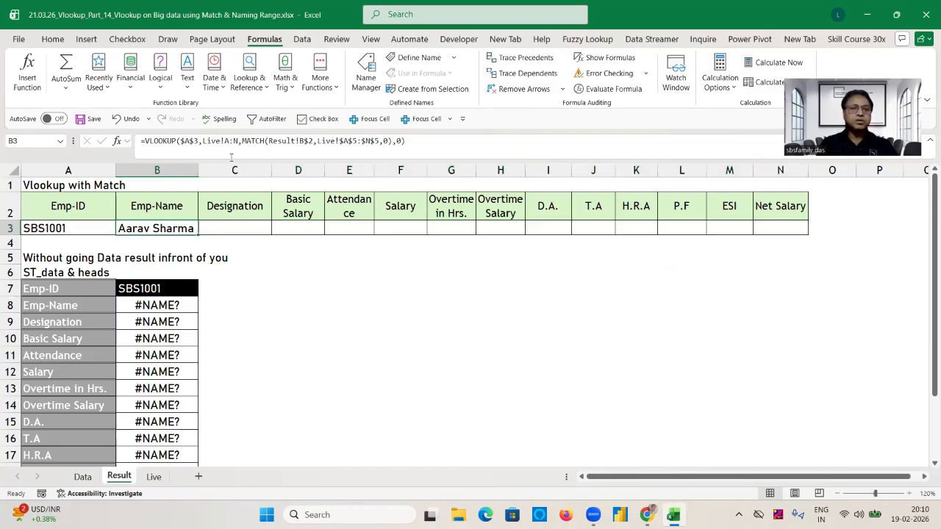
pyautogui.moveTo(225, 143); pyautogui.dragTo(238, 144)
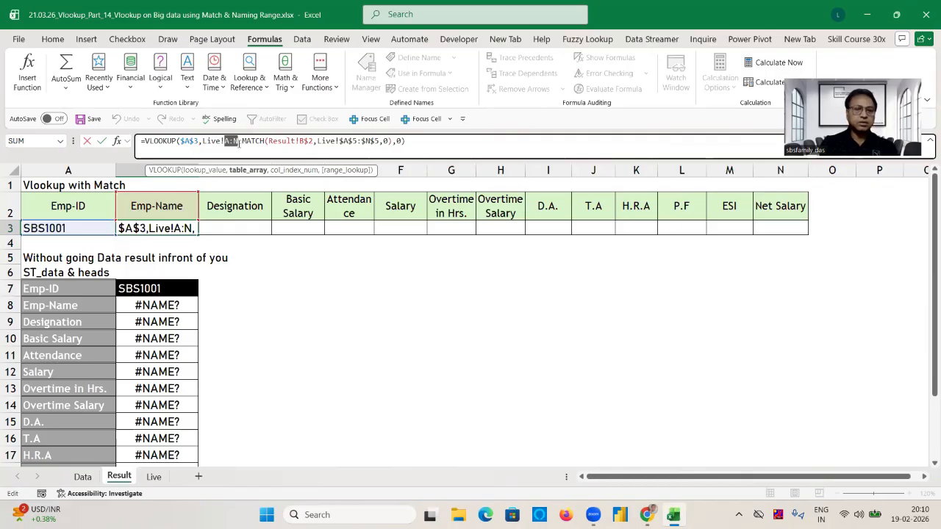
pyautogui.hotkey('ctrl', 'Return')
# Try to fill the B3 lookup formula across to N3.
pyautogui.hotkey('shift', 'Right')
pyautogui.hotkey('shift', 'Right')
pyautogui.hotkey('shift', 'Right')
pyautogui.hotkey('shift', 'Right')
pyautogui.hotkey('shift', 'Right')
pyautogui.hotkey('shift', 'Right')
pyautogui.hotkey('shift', 'Right')
pyautogui.hotkey('shift', 'Right')
pyautogui.hotkey('shift', 'Right')
pyautogui.hotkey('shift', 'Right')
pyautogui.hotkey('shift', 'Right')
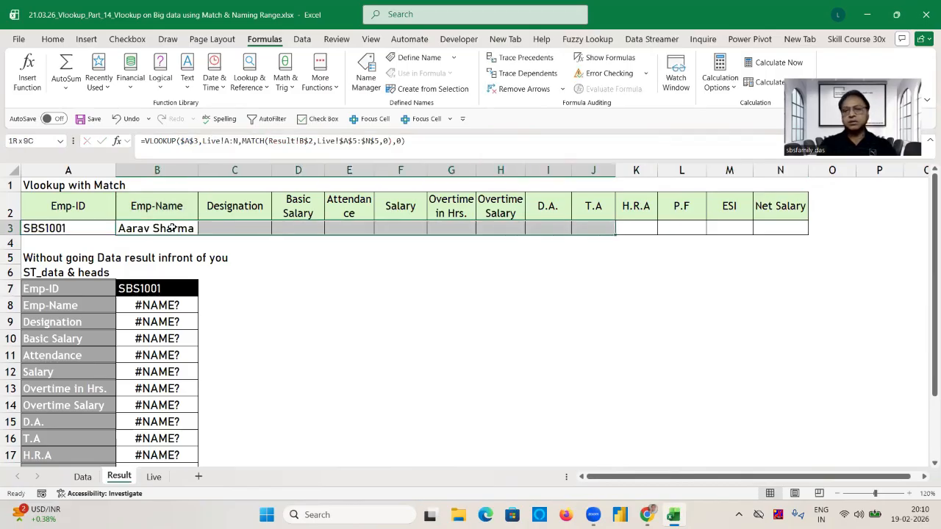
pyautogui.hotkey('shift', 'Right')
pyautogui.hotkey('ctrl', 'r')
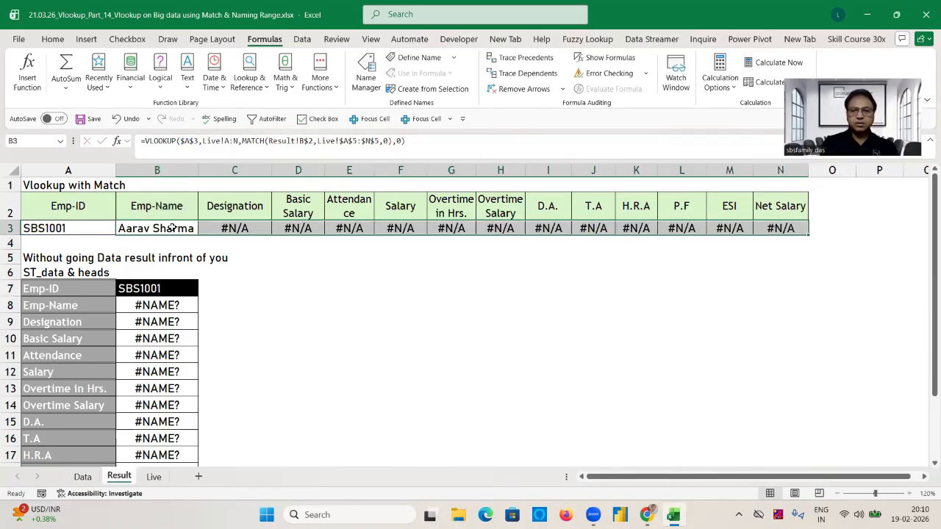
# Inspect the formula in C3 and make the table array in B3's formula absolute as Live!$A:$N.
pyautogui.click(237, 228)
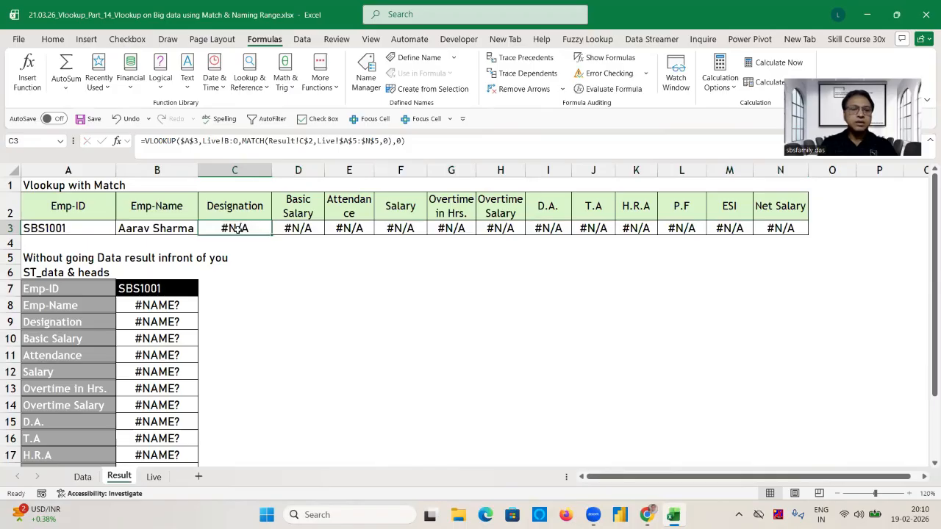
pyautogui.doubleClick(236, 229)
pyautogui.press('Escape')
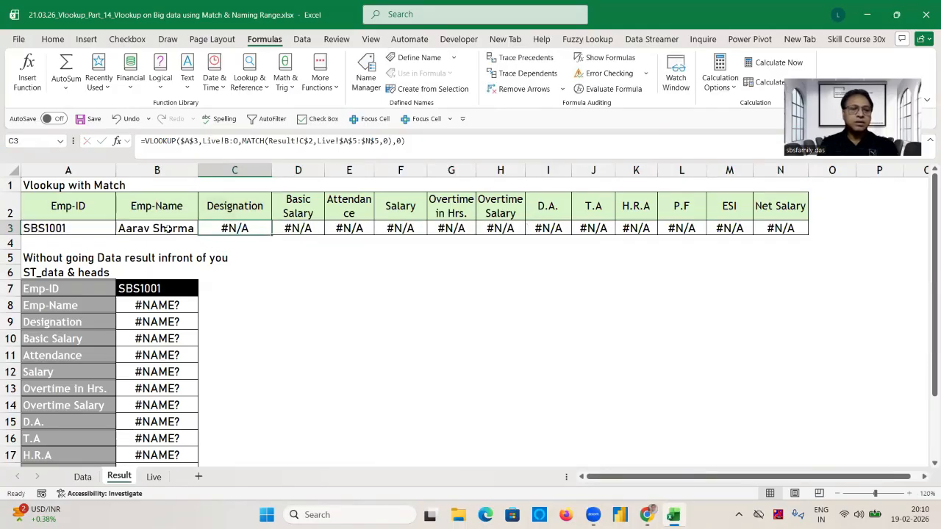
pyautogui.press('Left')
pyautogui.click(229, 140)
pyautogui.moveTo(228, 140); pyautogui.dragTo(243, 140)
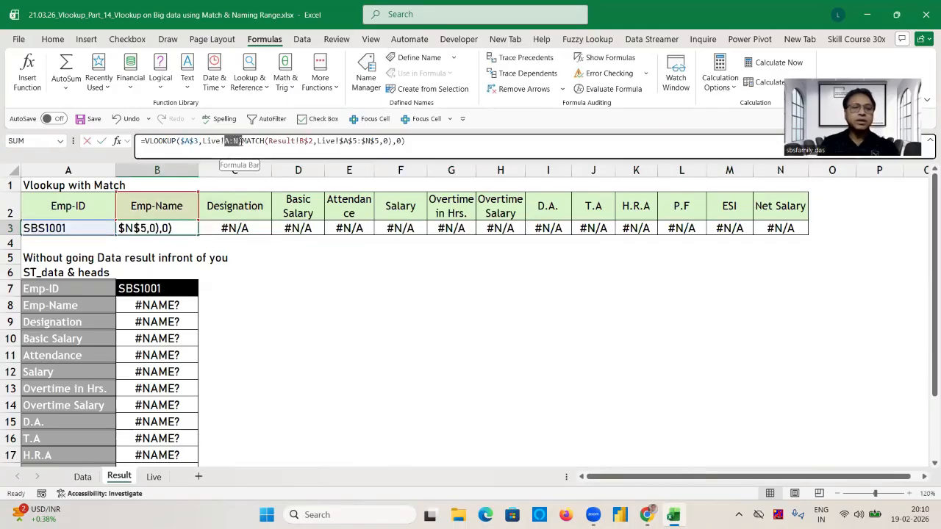
pyautogui.press('F4')
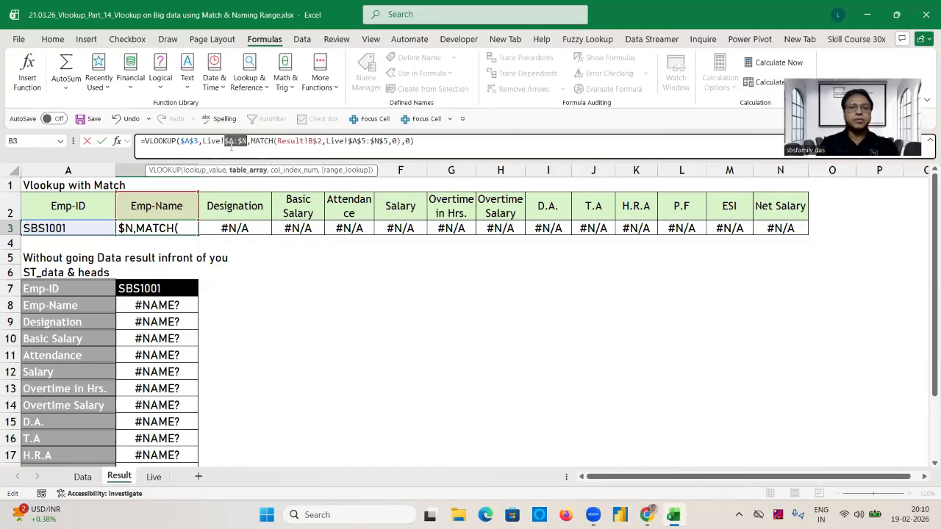
pyautogui.press('Tab')
# Fill the VLOOKUP with MATCH formula from B3 across the row through Net Salary in N3.
pyautogui.hotkey('shift', 'Right')
pyautogui.hotkey('shift', 'Right')
pyautogui.hotkey('shift', 'Right')
pyautogui.hotkey('shift', 'Right')
pyautogui.hotkey('shift', 'Right')
pyautogui.hotkey('shift', 'Right')
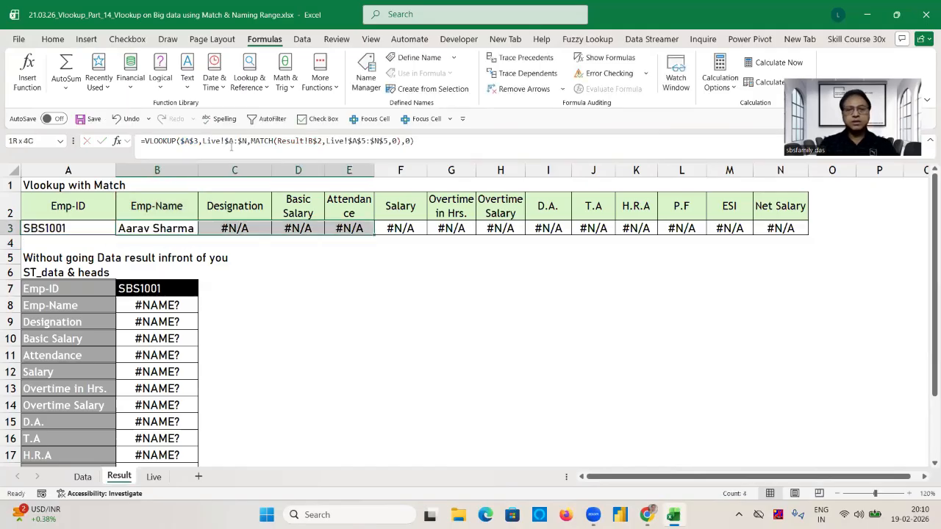
pyautogui.hotkey('shift', 'Right')
pyautogui.hotkey('shift', 'Right')
pyautogui.hotkey('shift', 'Right')
pyautogui.hotkey('shift', 'Right')
pyautogui.hotkey('shift', 'Right')
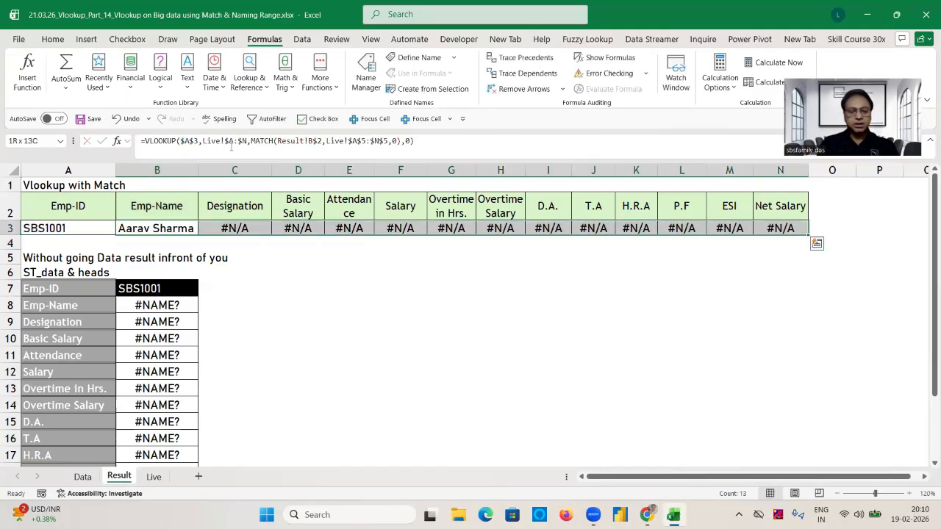
pyautogui.hotkey('ctrl', 'r')
pyautogui.click(354, 301)
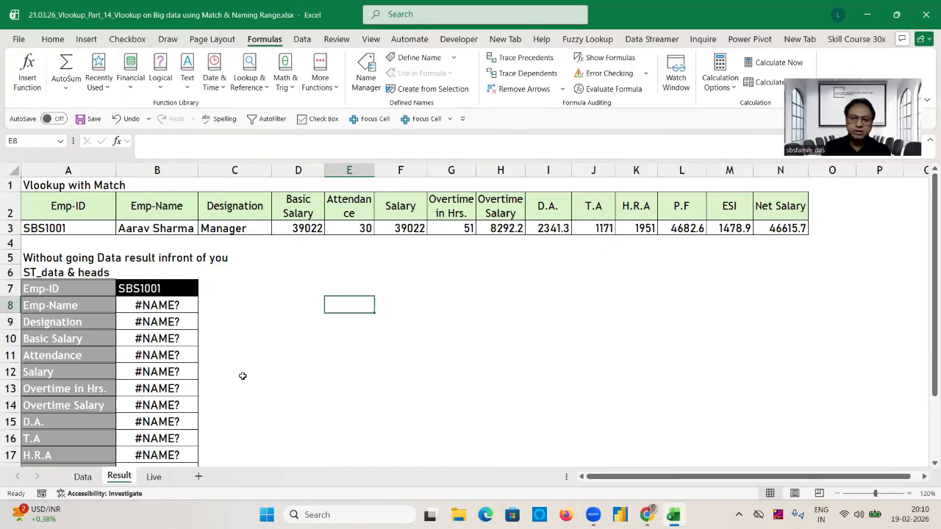
# Format the Net Salary values in column N of the Live sheet, from N6 down, to show no decimals.
pyautogui.click(154, 476)
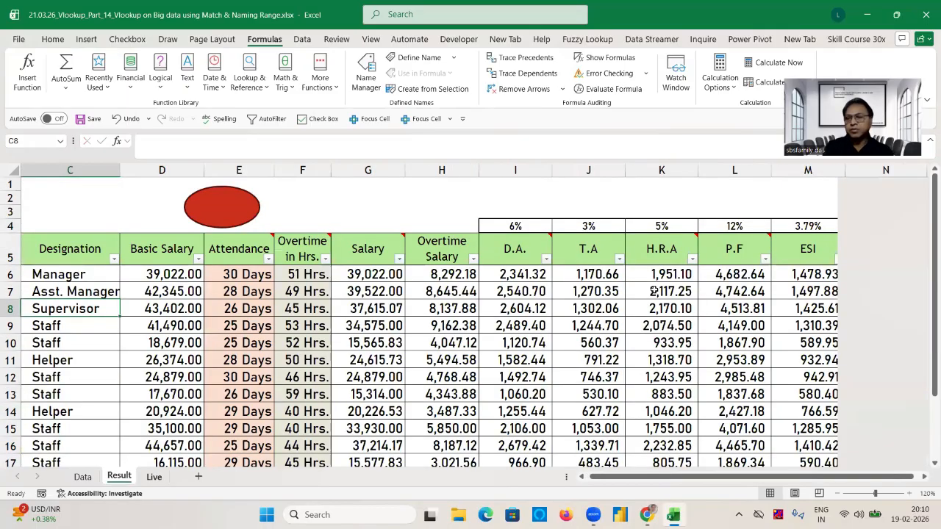
pyautogui.click(119, 476)
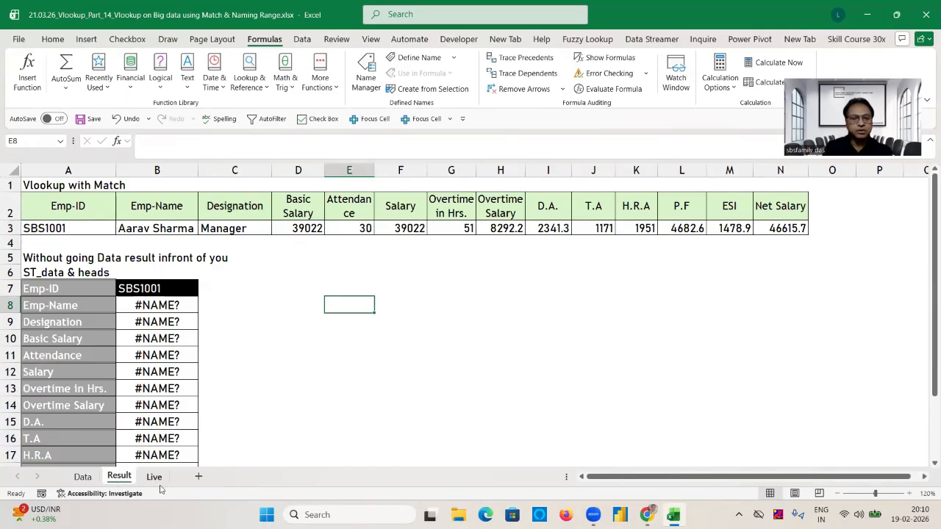
pyautogui.click(154, 477)
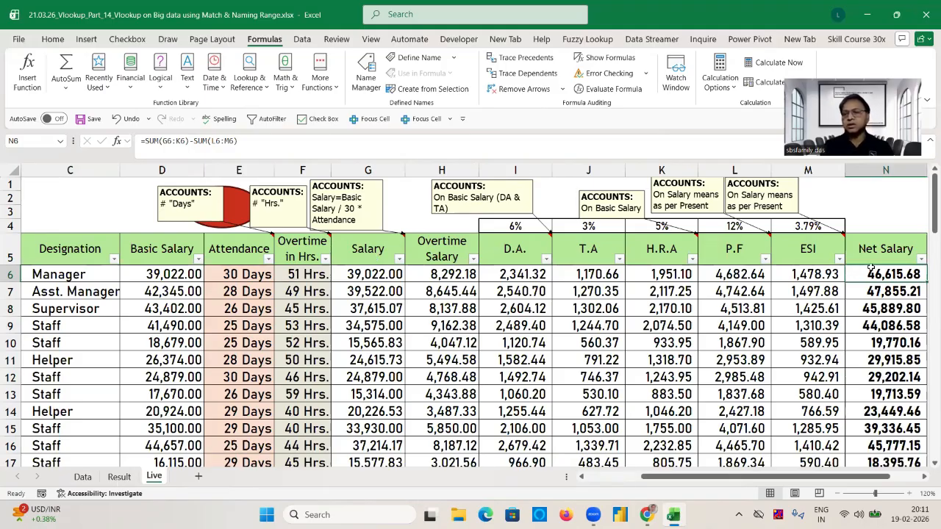
pyautogui.hotkey('ctrl', 'shift', 'Down')
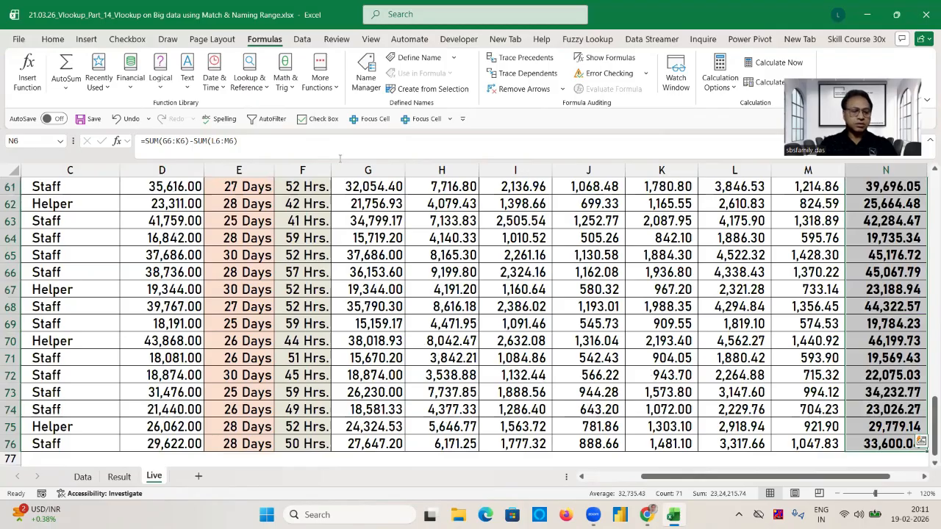
pyautogui.hotkey('ctrl', 'BackSpace')
pyautogui.rightClick(855, 274)
pyautogui.click(59, 39)
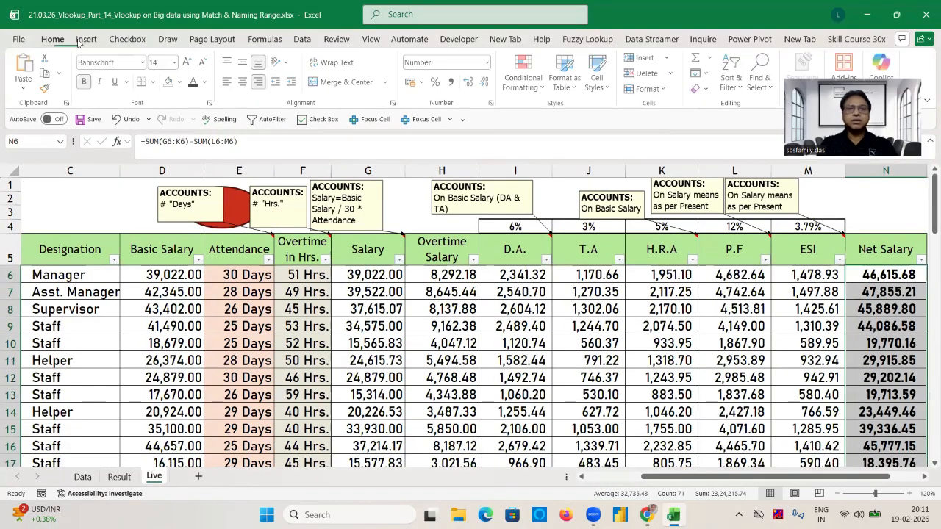
pyautogui.click(485, 82)
pyautogui.click(484, 82)
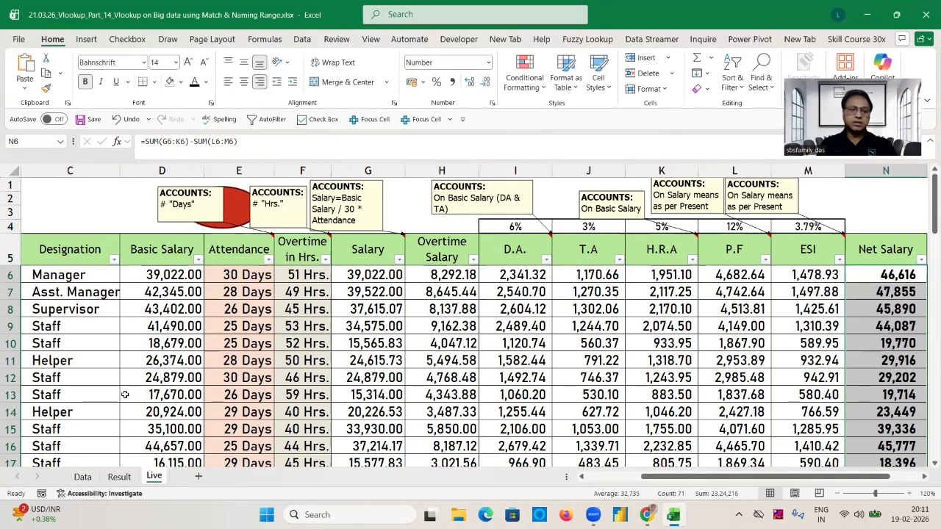
# Remove the decimals from the numeric lookup results in row 3 of the Result sheet, Basic Salary through Net Salary.
pyautogui.hotkey('ctrl', 'pageup')
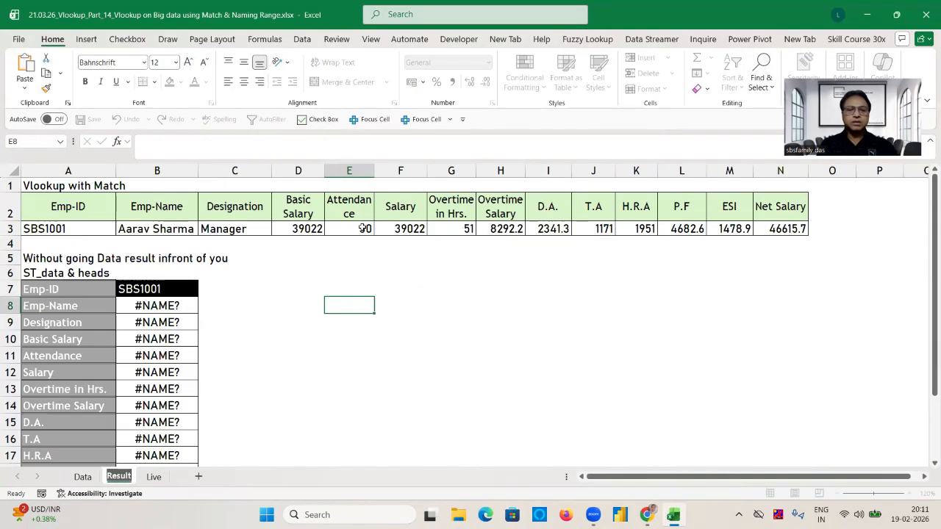
pyautogui.click(293, 229)
pyautogui.click(154, 476)
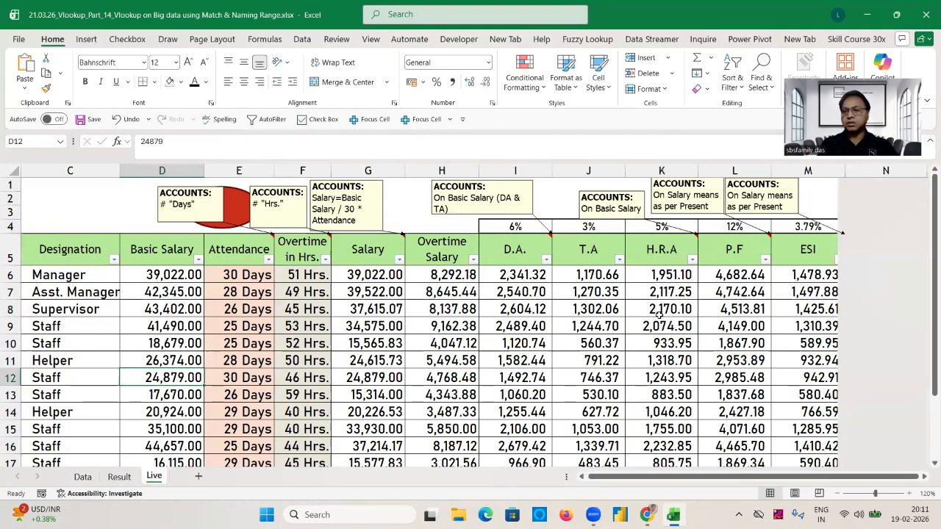
pyautogui.hotkey('ctrl', 'pageup')
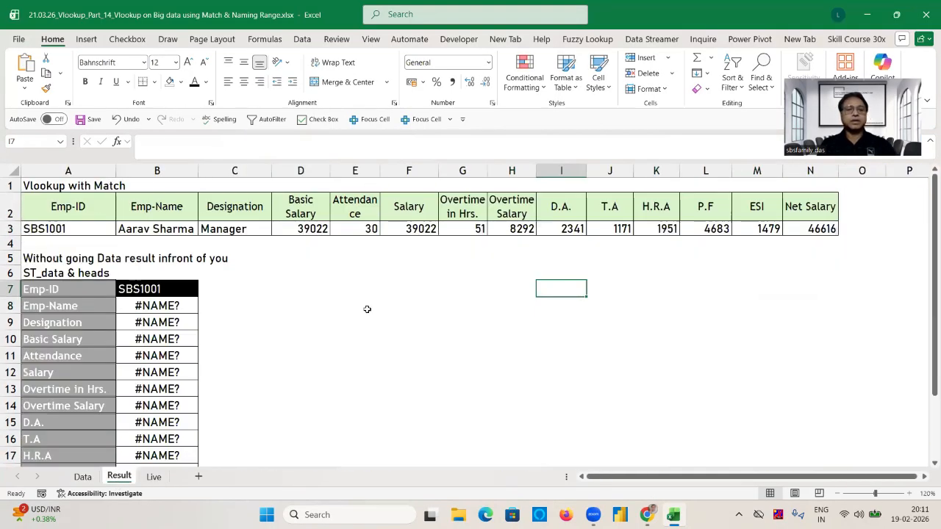
# Choose the fifth employee ID from the validation list in Result cell A3.
pyautogui.click(72, 228)
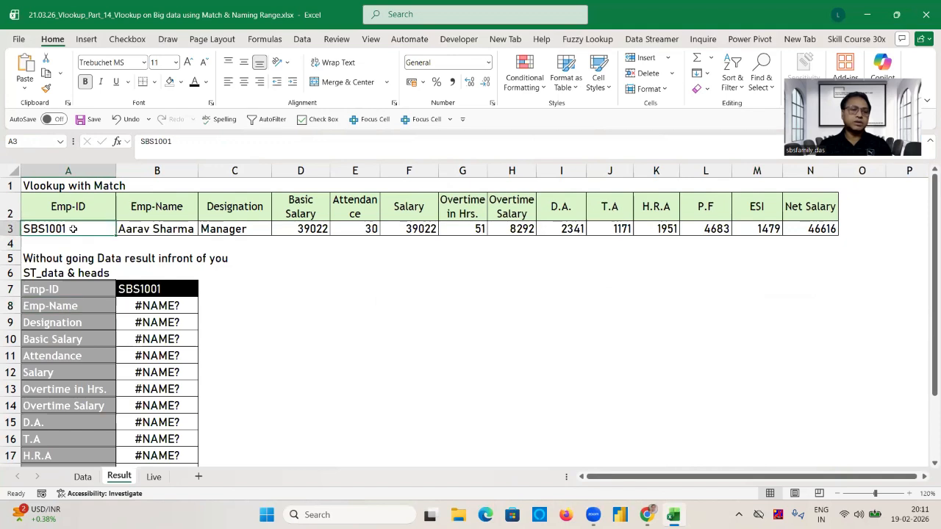
pyautogui.click(240, 268)
pyautogui.click(95, 233)
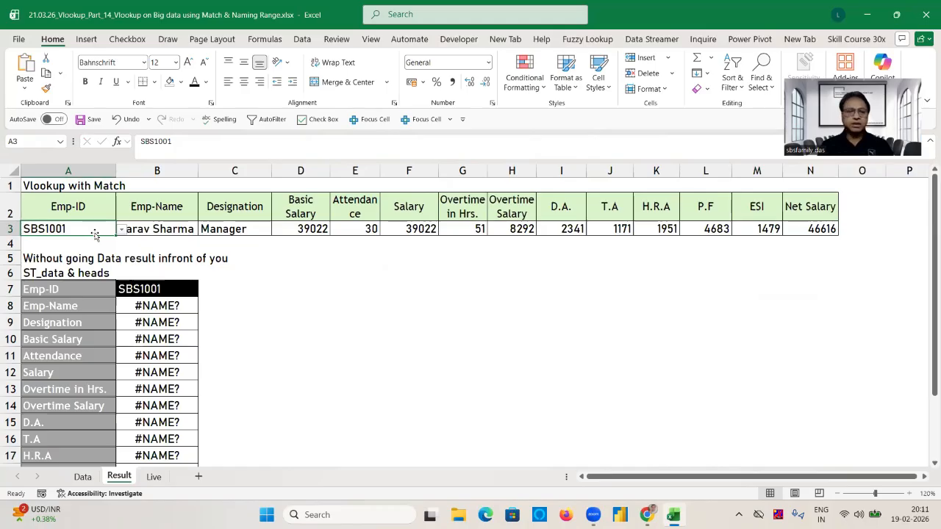
pyautogui.click(122, 230)
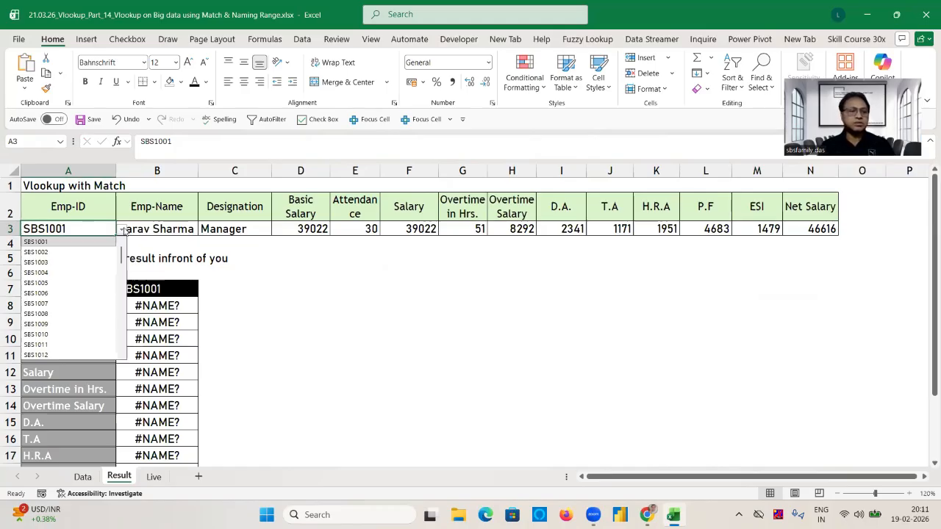
pyautogui.click(40, 282)
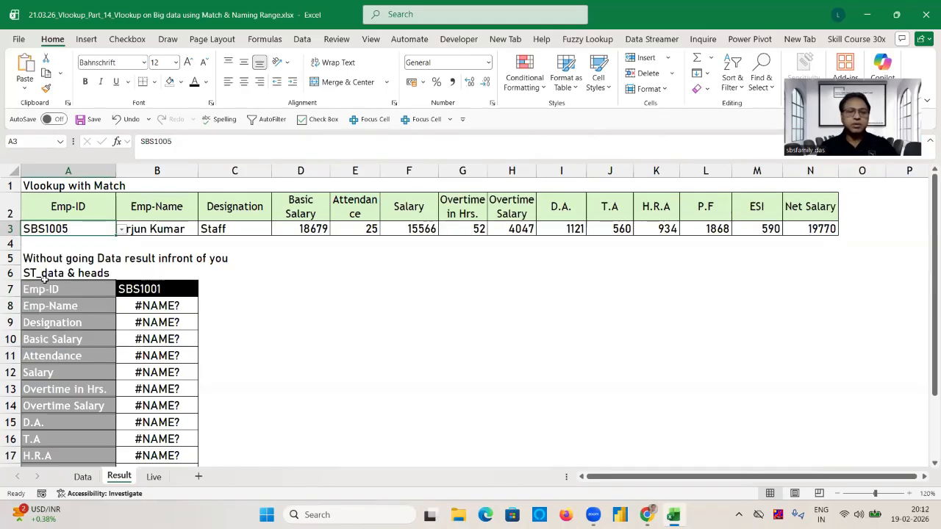
pyautogui.click(390, 282)
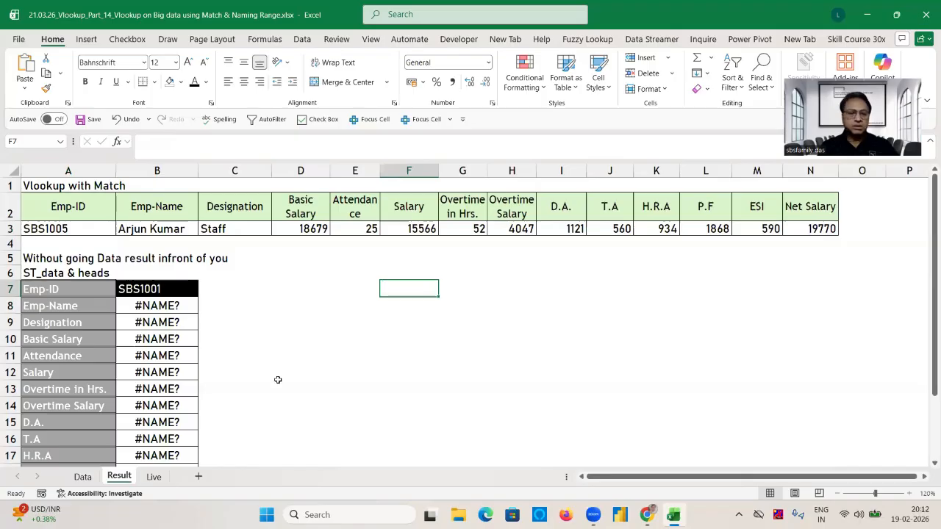
# Check the row 3 lookup results against that employee's record in row 10 of the Live sheet, across to Net Salary.
pyautogui.click(154, 477)
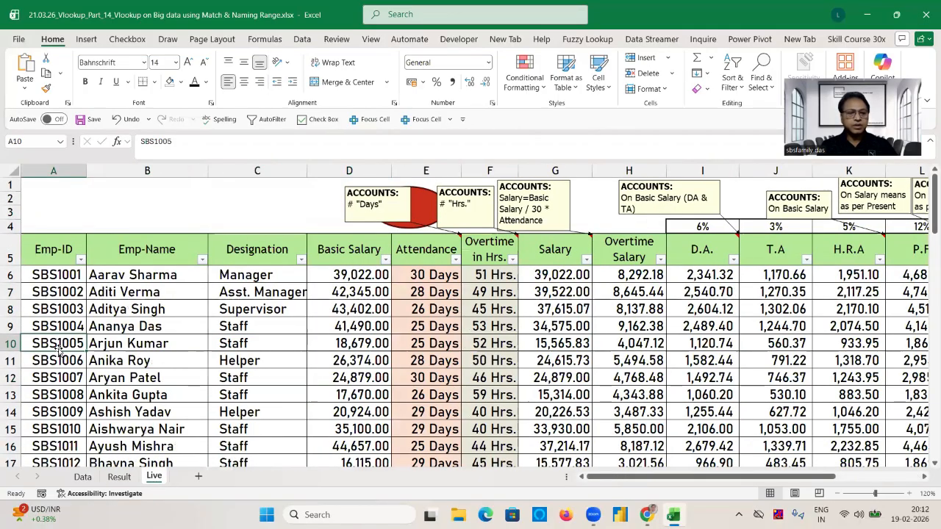
pyautogui.press('Right')
pyautogui.press('Right')
pyautogui.press('Right')
pyautogui.press('Right')
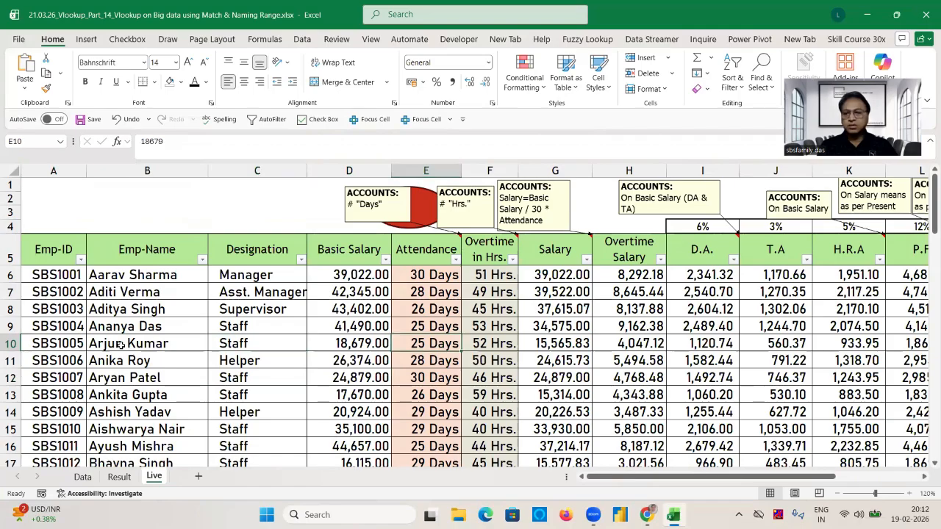
pyautogui.press('Right')
pyautogui.press('Right')
pyautogui.press('Right')
pyautogui.press('Right')
pyautogui.press('Right')
pyautogui.press('Right')
pyautogui.press('Right')
pyautogui.press('Right')
pyautogui.press('Right')
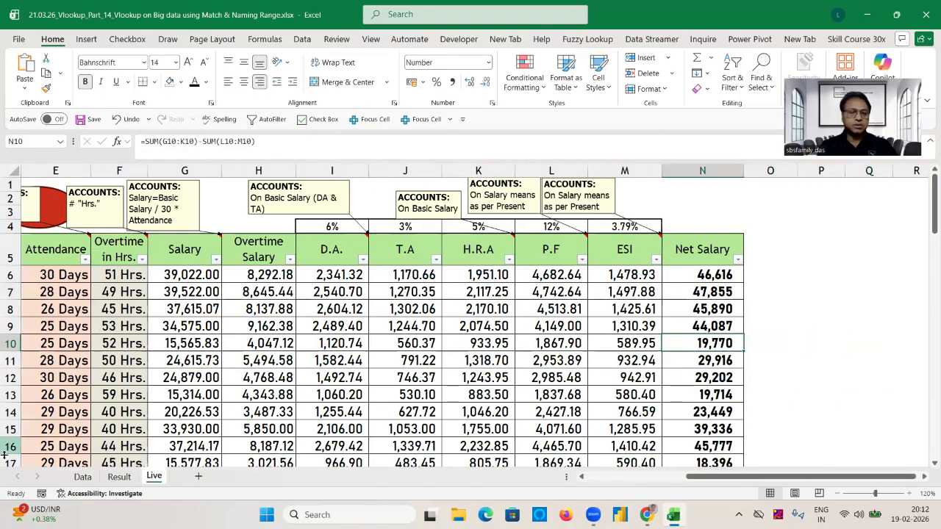
# Clear the old lookup formulas from the vertical table on the Result sheet, B8 down to B20.
pyautogui.click(119, 476)
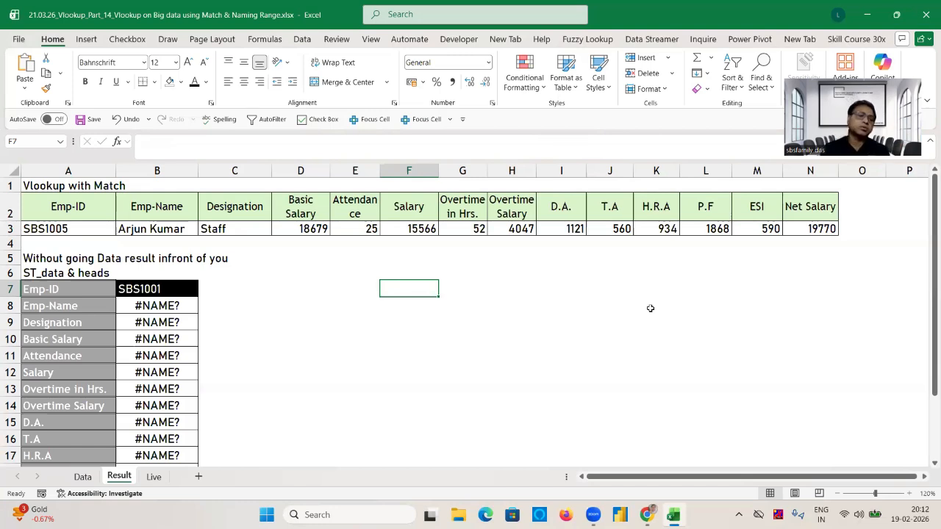
pyautogui.click(170, 309)
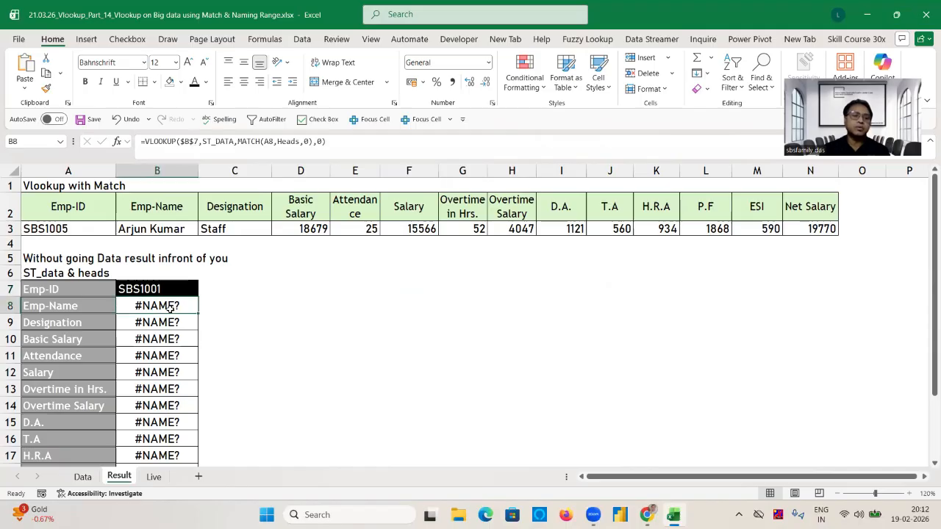
pyautogui.hotkey('ctrl', 'shift', 'Down')
pyautogui.press('Delete')
pyautogui.click(225, 288)
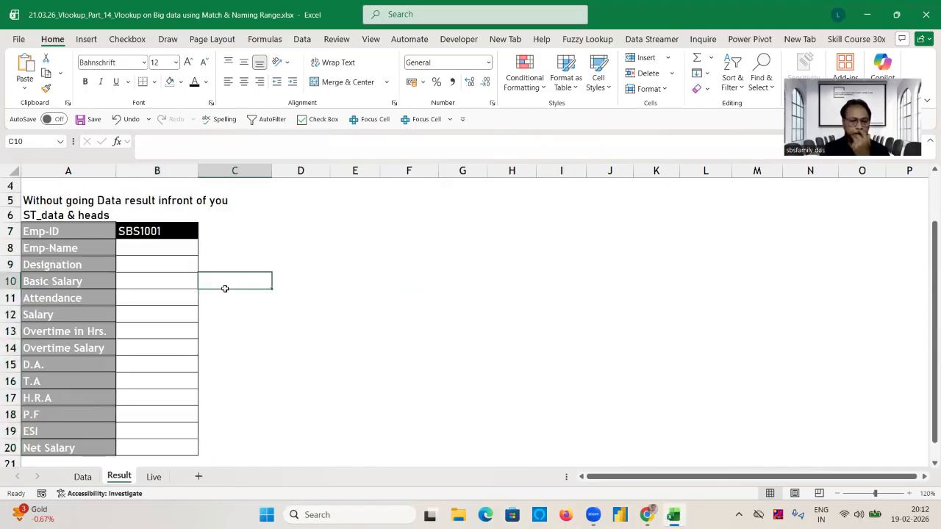
pyautogui.click(149, 480)
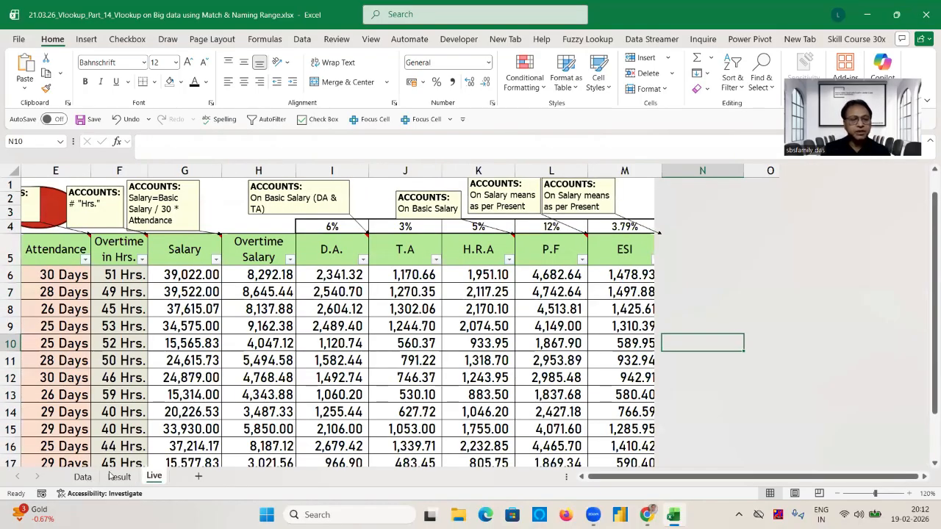
pyautogui.click(117, 476)
pyautogui.click(322, 316)
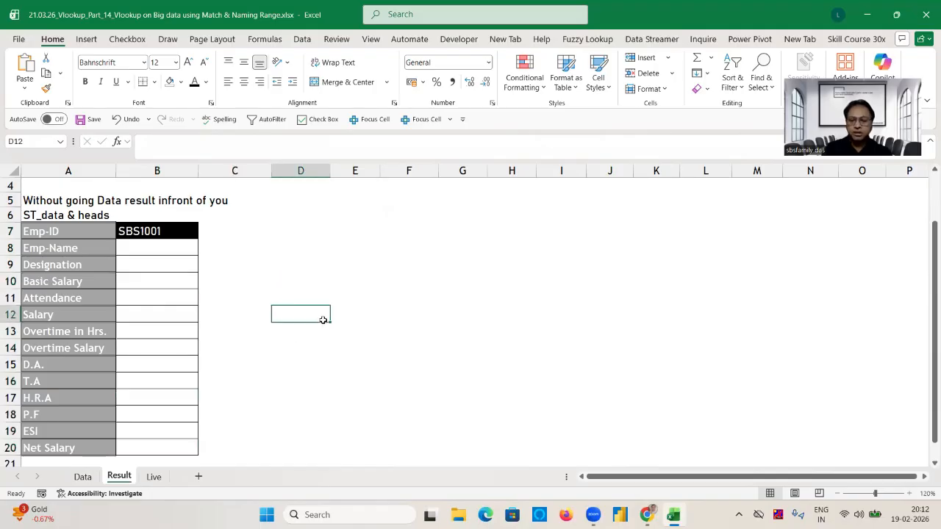
pyautogui.press('Up')
pyautogui.press('Up')
pyautogui.press('Up')
pyautogui.press('Up')
pyautogui.press('Up')
pyautogui.press('Up')
pyautogui.press('Up')
pyautogui.press('Up')
pyautogui.press('Up')
pyautogui.press('Up')
pyautogui.press('Up')
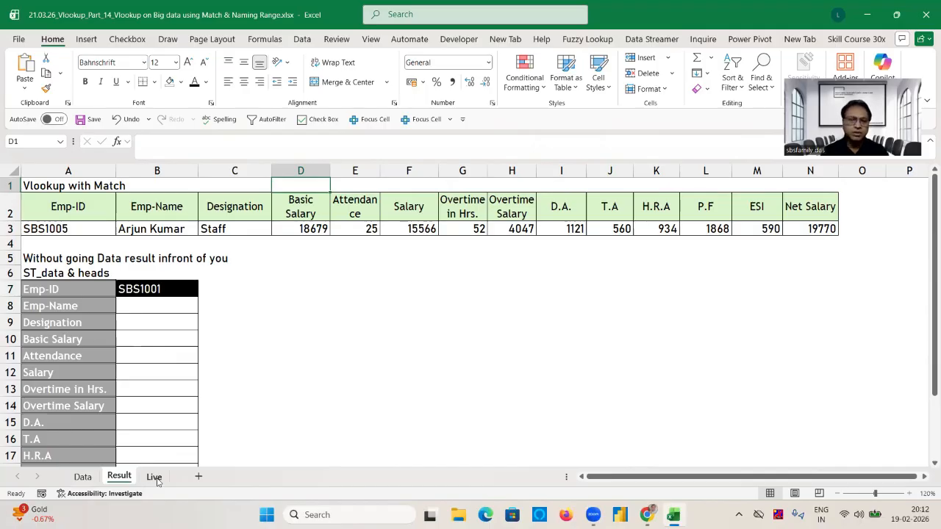
# Define the name Live1 for the whole payroll table A5:N76 on the Live sheet, headers included.
pyautogui.click(154, 477)
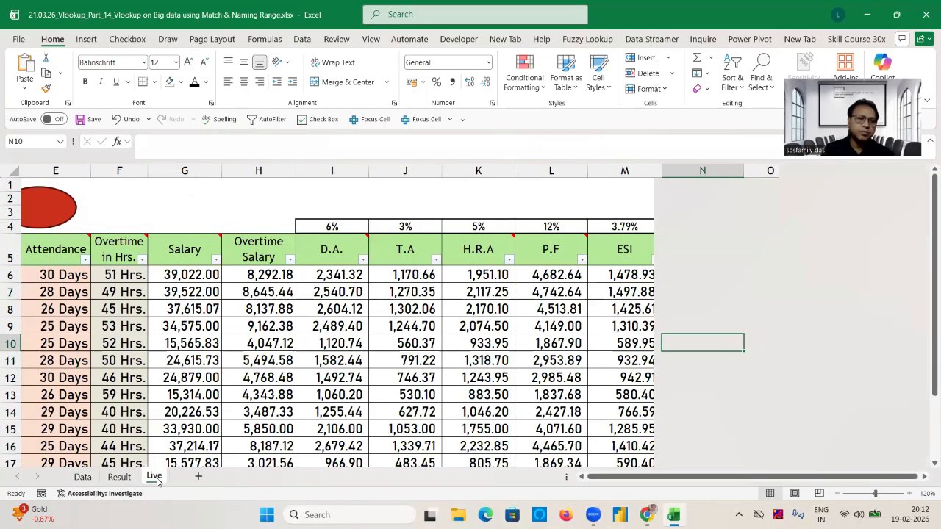
pyautogui.hscroll(-5, 557, 214)
pyautogui.hotkey('ctrl', 'shift', 'Right')
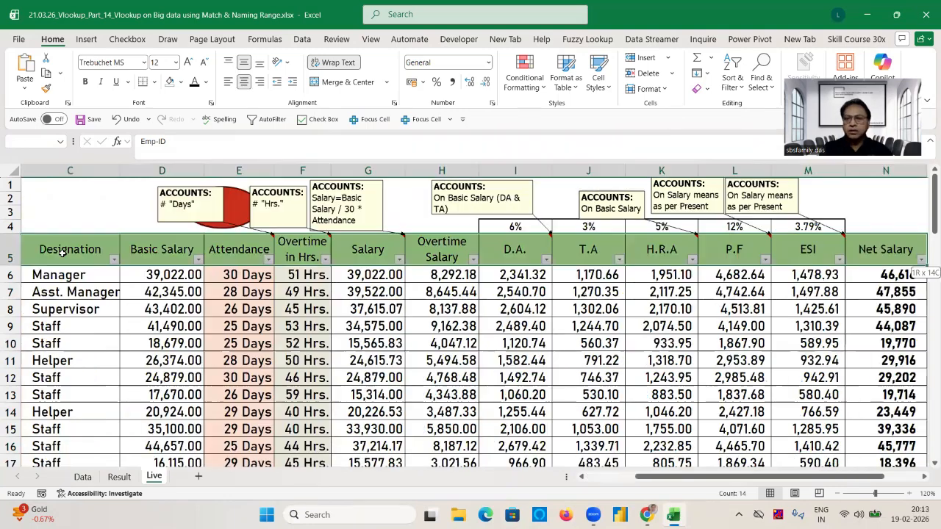
pyautogui.hotkey('ctrl', 'shift', 'Down')
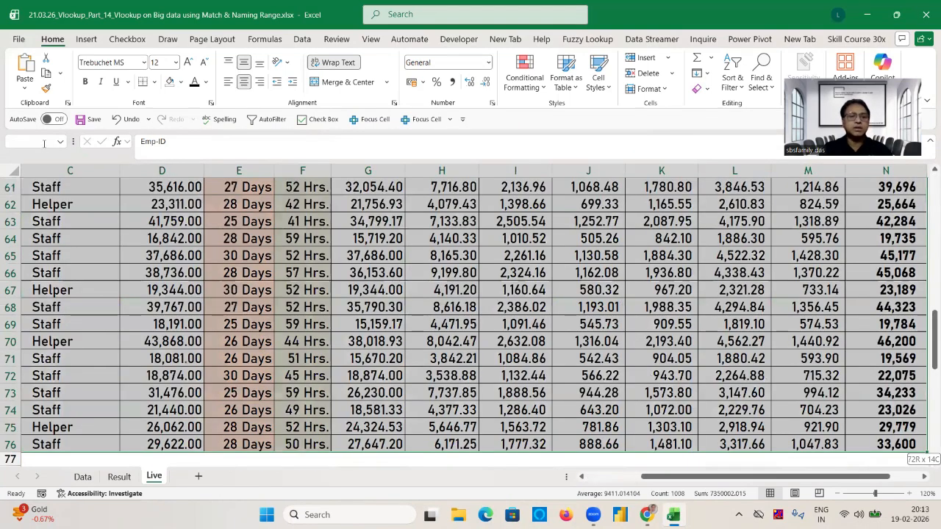
pyautogui.click(44, 141)
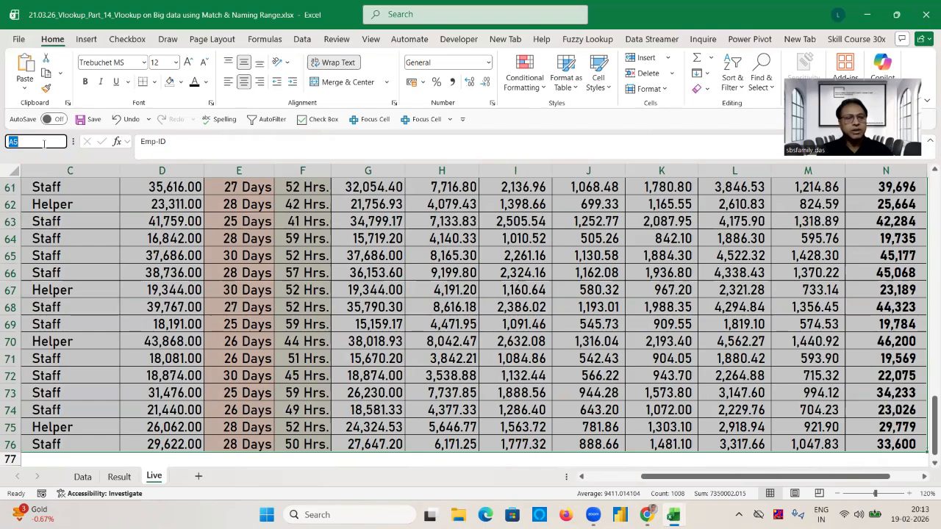
pyautogui.write('Live')
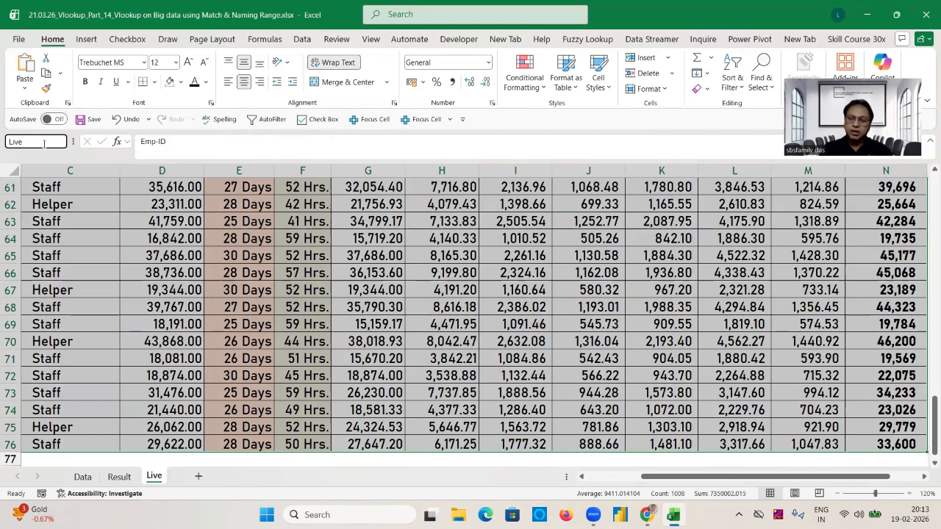
pyautogui.write('1')
pyautogui.press('Return')
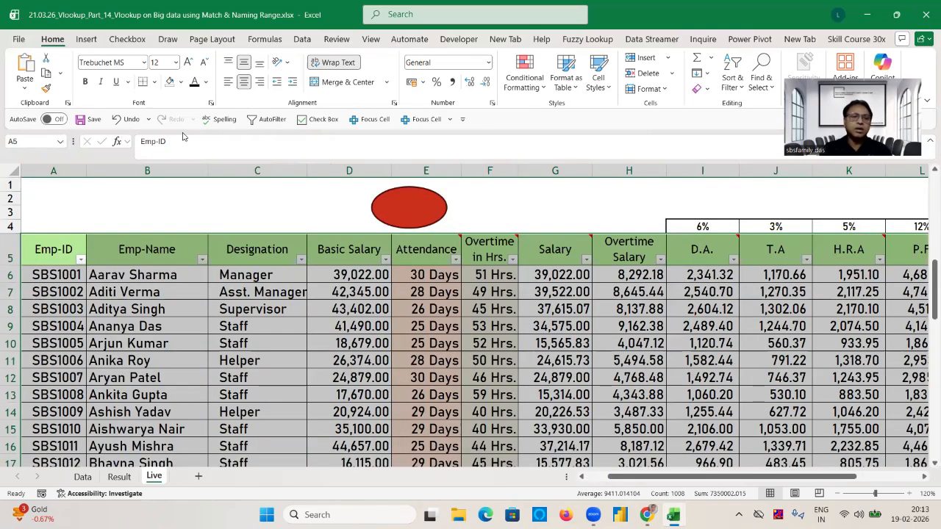
# Define the name Live2 for the header row A5:N5 on the Live sheet.
pyautogui.click(55, 251)
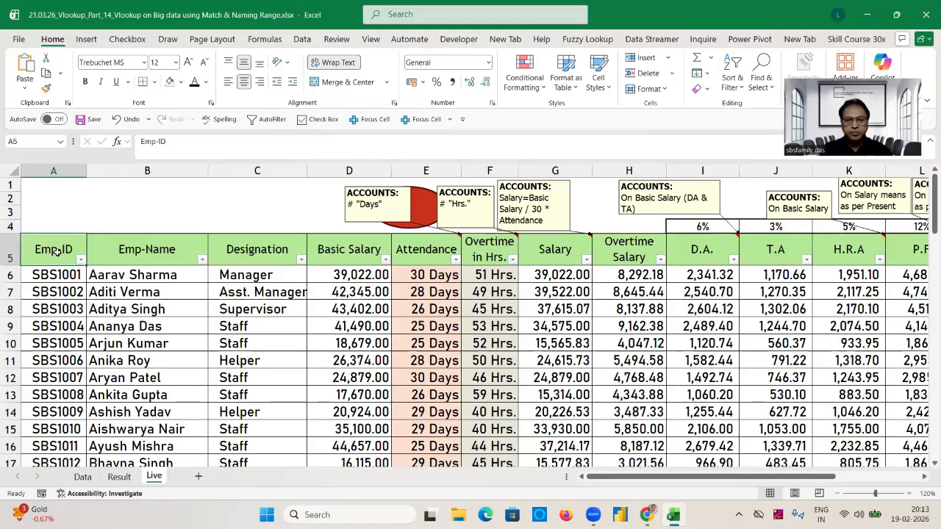
pyautogui.hotkey('ctrl', 'shift', 'Right')
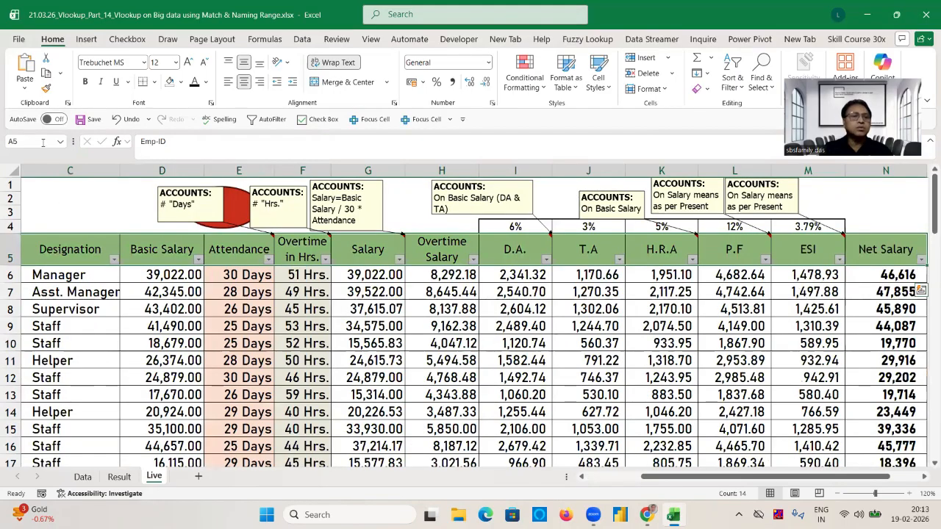
pyautogui.click(41, 142)
pyautogui.press('BackSpace')
pyautogui.write('L')
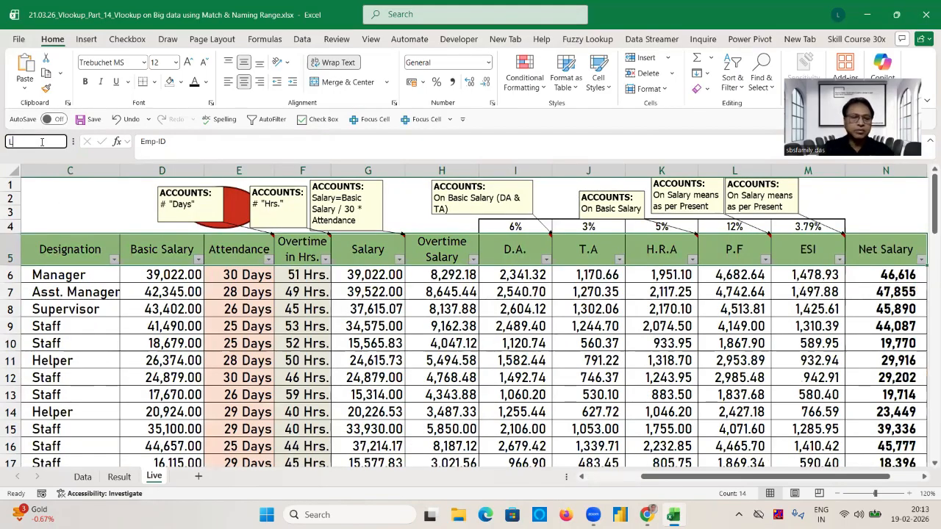
pyautogui.write('ive2')
pyautogui.press('Return')
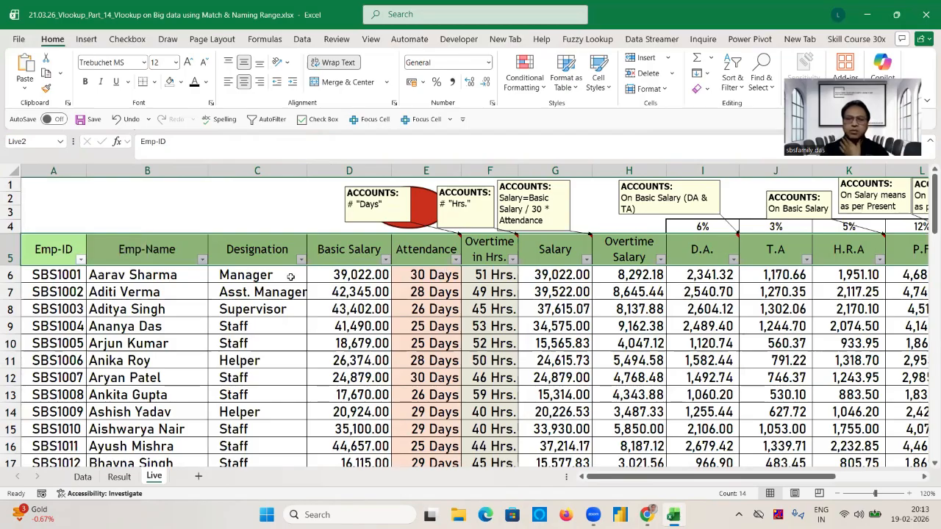
# On the Result sheet, set the Emp-ID in B7 to the same employee ID as in A3.
pyautogui.click(120, 477)
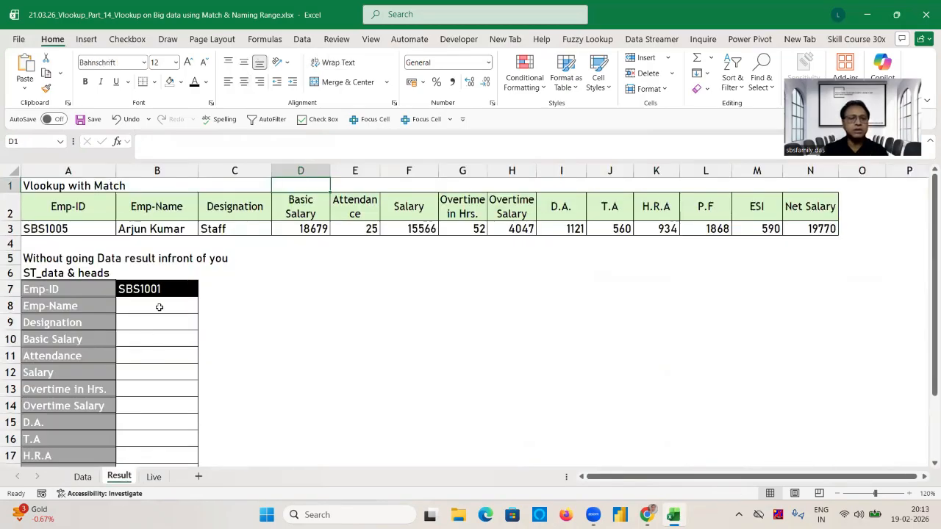
pyautogui.click(158, 308)
pyautogui.click(174, 289)
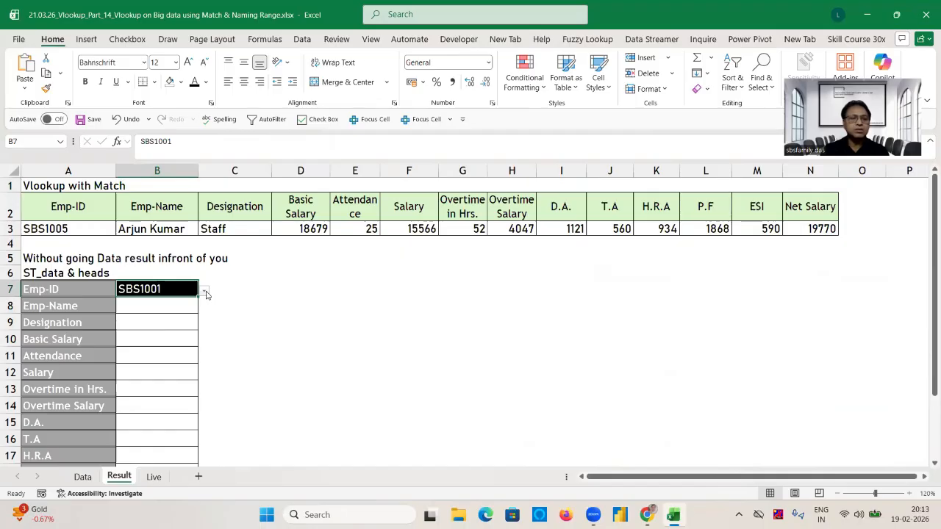
pyautogui.click(206, 292)
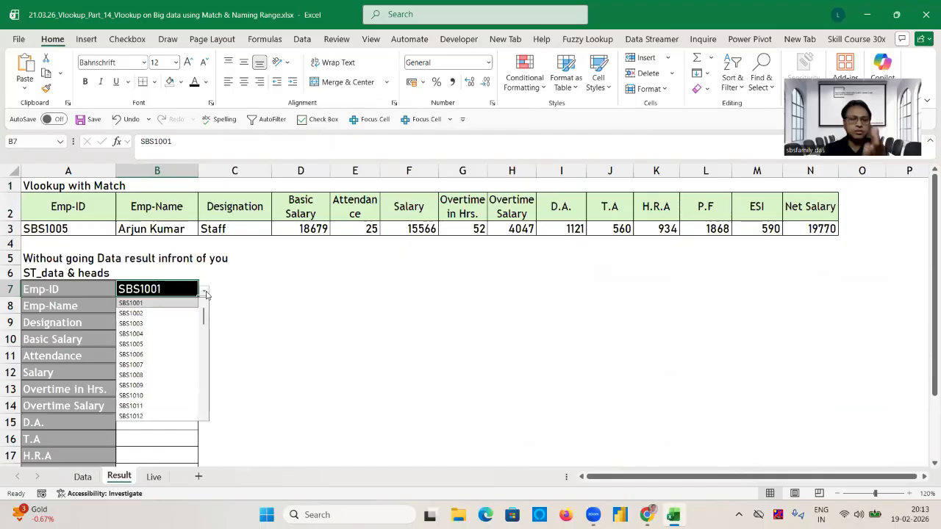
pyautogui.click(139, 344)
# Start a VLOOKUP formula in B8 with $B$7 as the lookup value and the named range Live1 as the table array.
pyautogui.click(155, 307)
pyautogui.write('=vl')
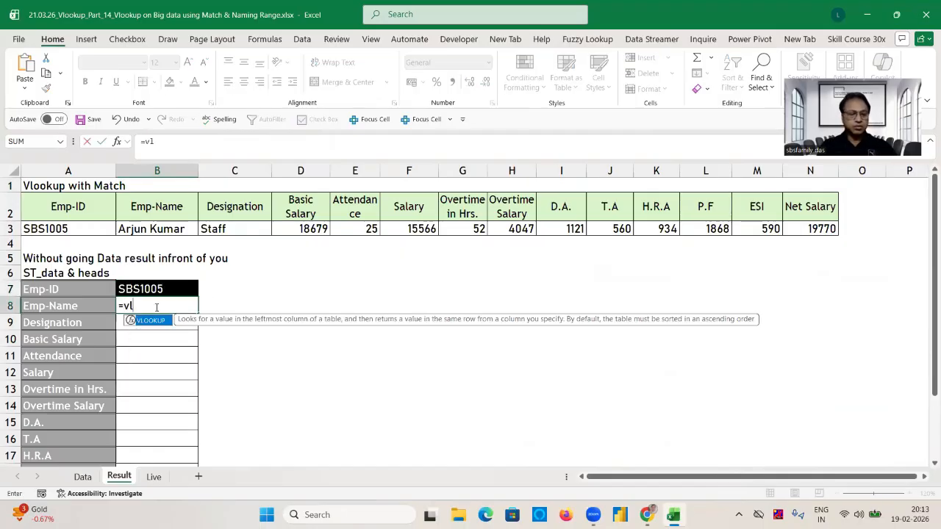
pyautogui.press('Tab')
pyautogui.click(157, 290)
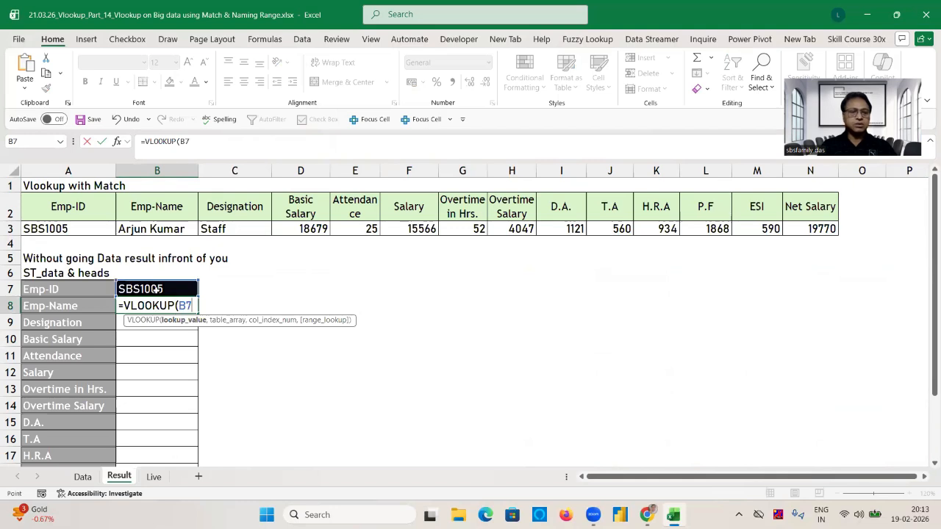
pyautogui.press('F4')
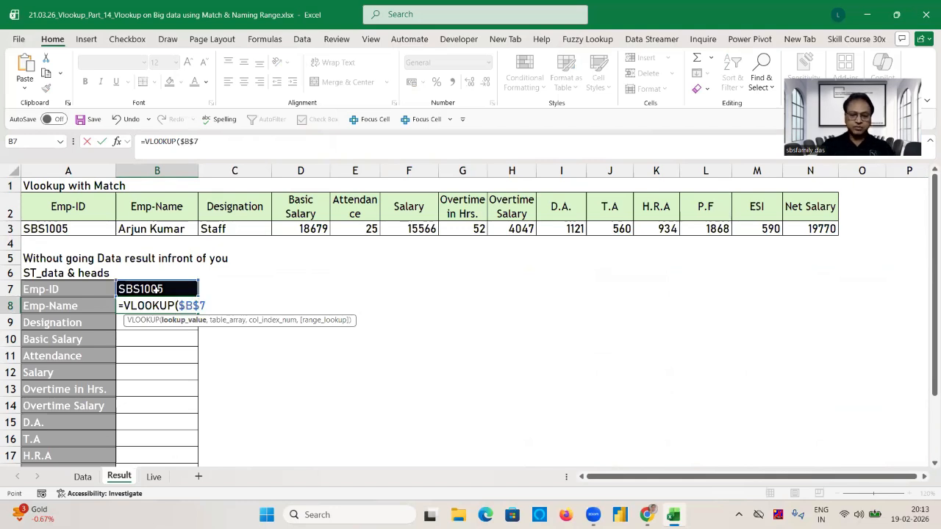
pyautogui.write(',')
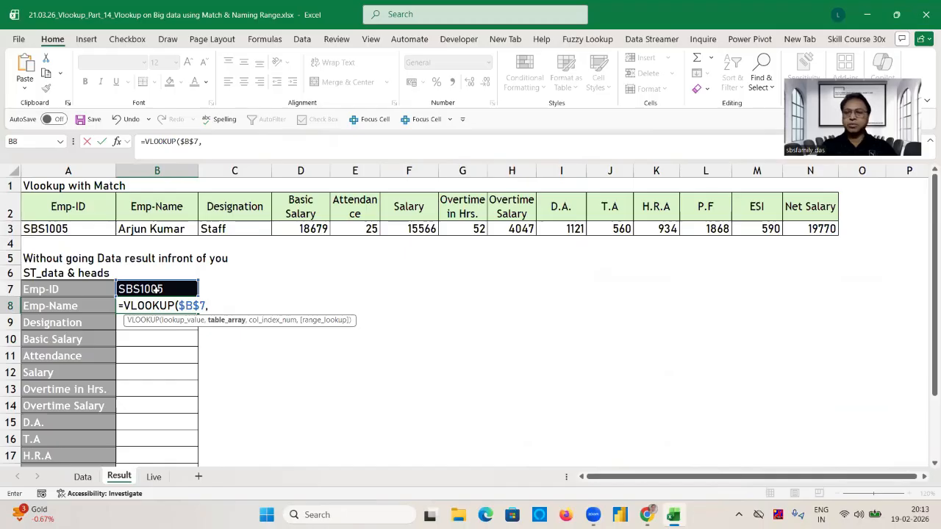
pyautogui.write('li')
pyautogui.press('Down')
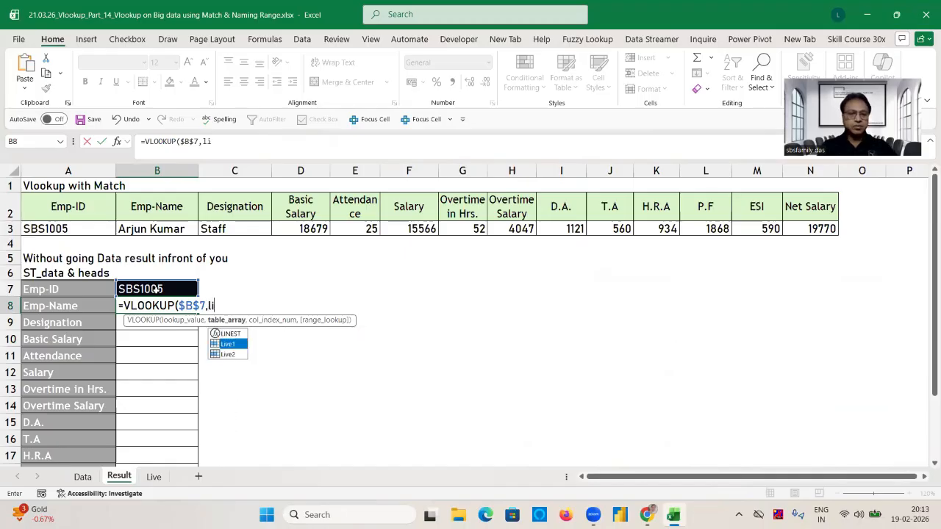
pyautogui.press('Tab')
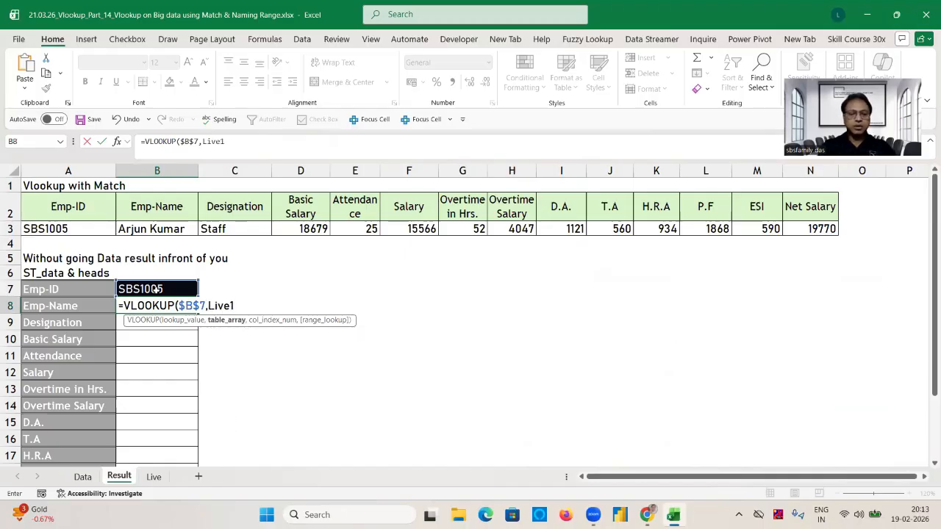
pyautogui.write(',')
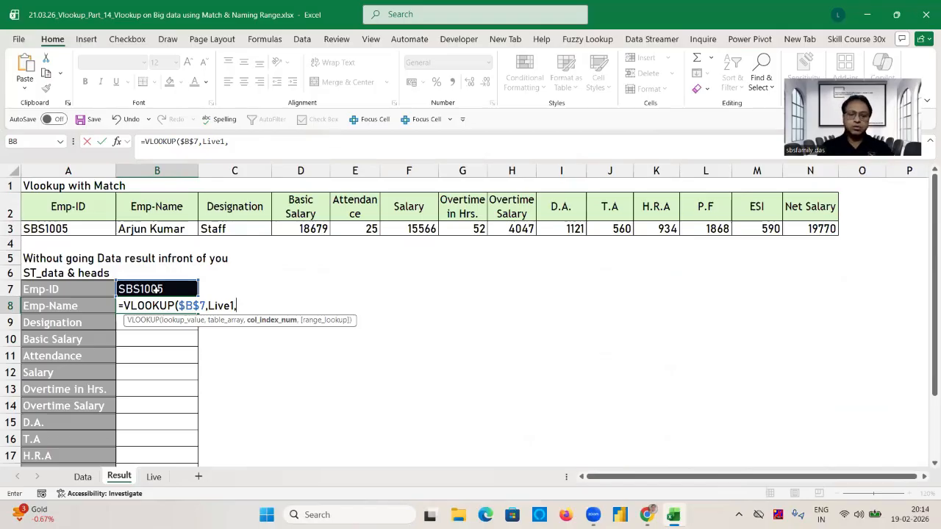
# Complete the B8 formula with MATCH($A8,Live2,0) as the column index and 0 for an exact range lookup.
pyautogui.write('mat')
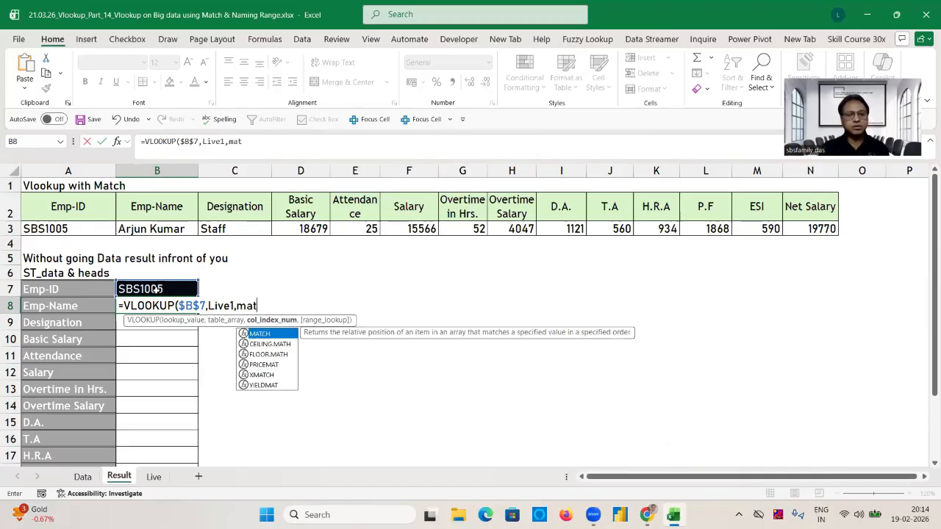
pyautogui.press('Tab')
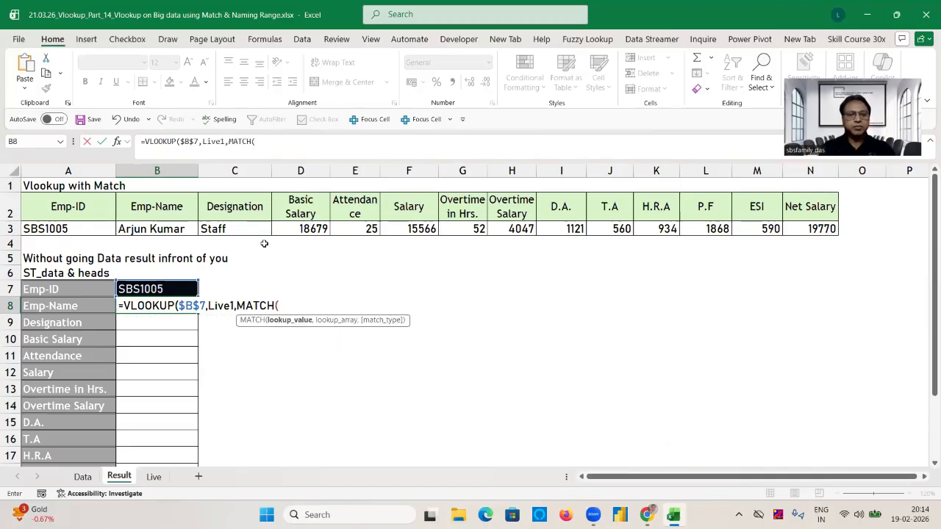
pyautogui.click(74, 307)
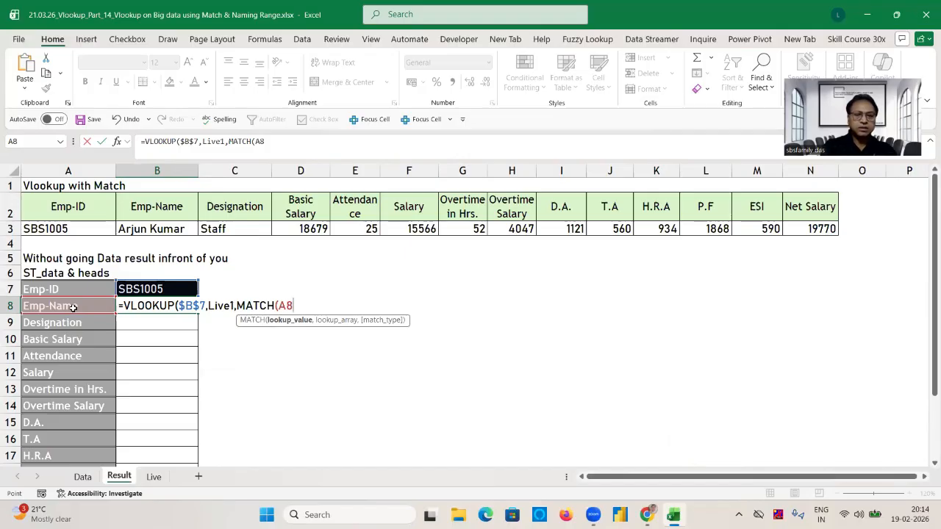
pyautogui.press('F4')
pyautogui.press('F4')
pyautogui.press('F4')
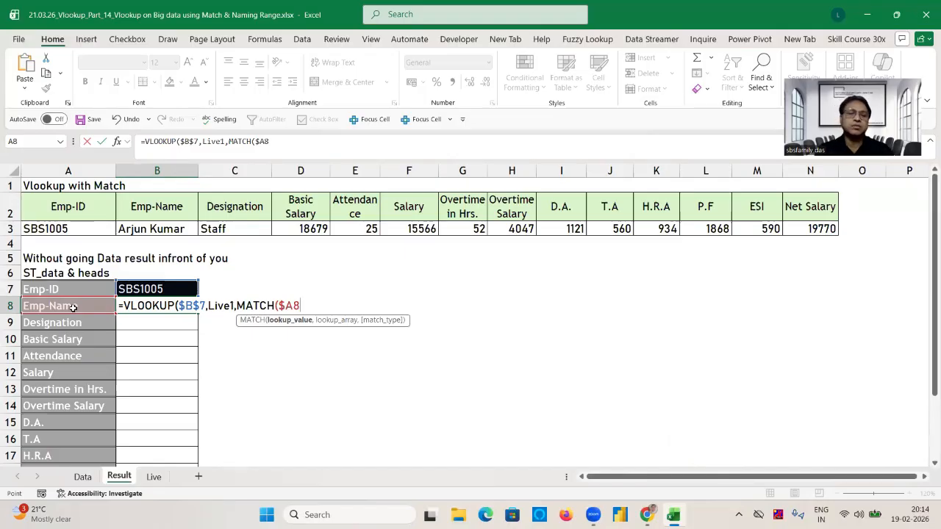
pyautogui.write(',liv')
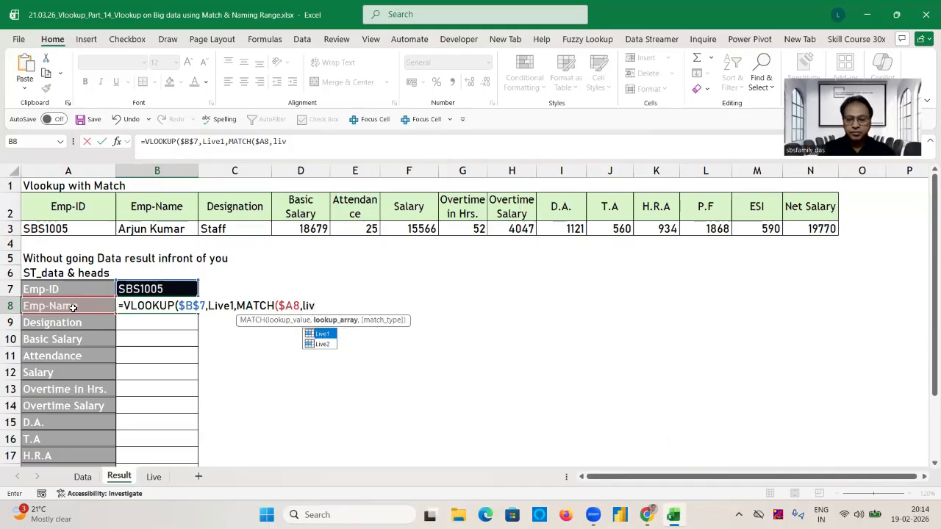
pyautogui.press('Down')
pyautogui.press('Tab')
pyautogui.write(',')
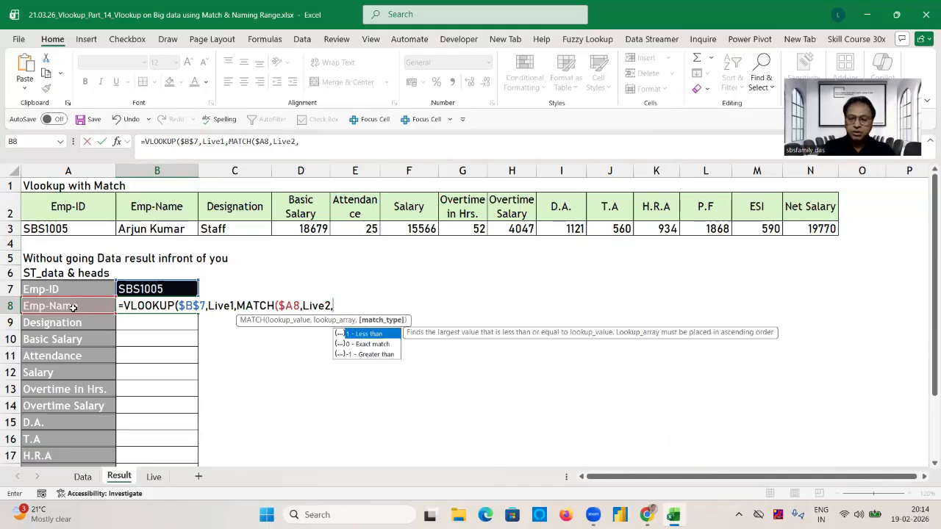
pyautogui.write('0),')
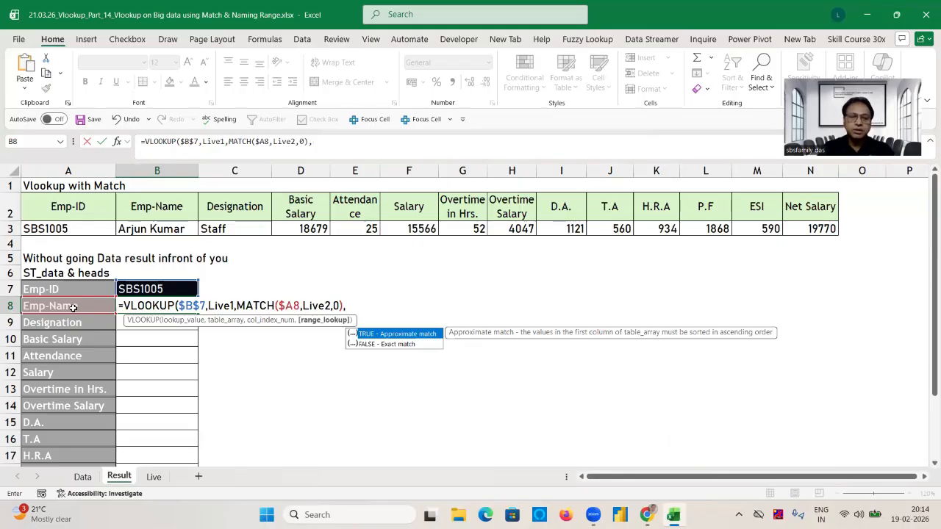
pyautogui.write('0)')
pyautogui.press('Return')
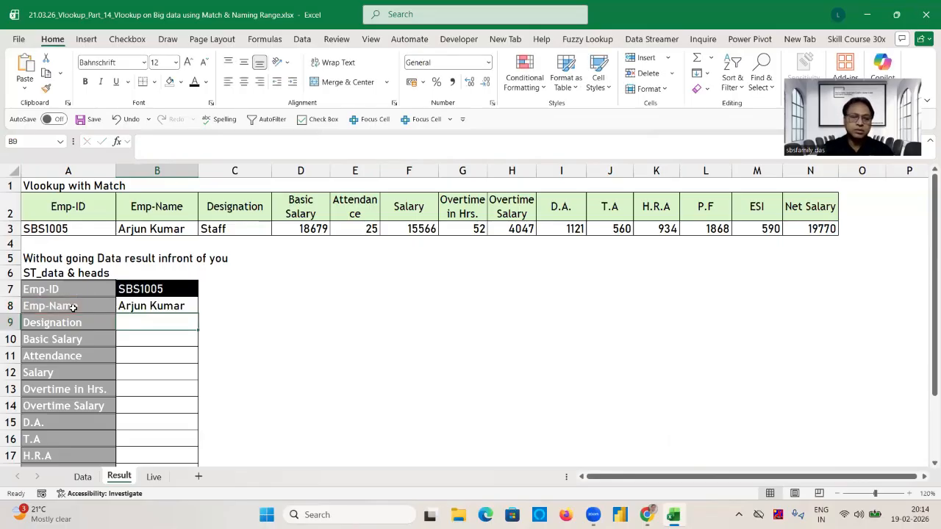
# Fill the B8 lookup formula down through B20, the Net Salary row.
pyautogui.press('Up')
pyautogui.hotkey('shift', 'Down')
pyautogui.hotkey('shift', 'Down')
pyautogui.hotkey('shift', 'Down')
pyautogui.hotkey('shift', 'Down')
pyautogui.hotkey('shift', 'Down')
pyautogui.hotkey('shift', 'Down')
pyautogui.hotkey('shift', 'Down')
pyautogui.hotkey('shift', 'Down')
pyautogui.hotkey('shift', 'Down')
pyautogui.hotkey('shift', 'Down')
pyautogui.hotkey('shift', 'Down')
pyautogui.hotkey('shift', 'Down')
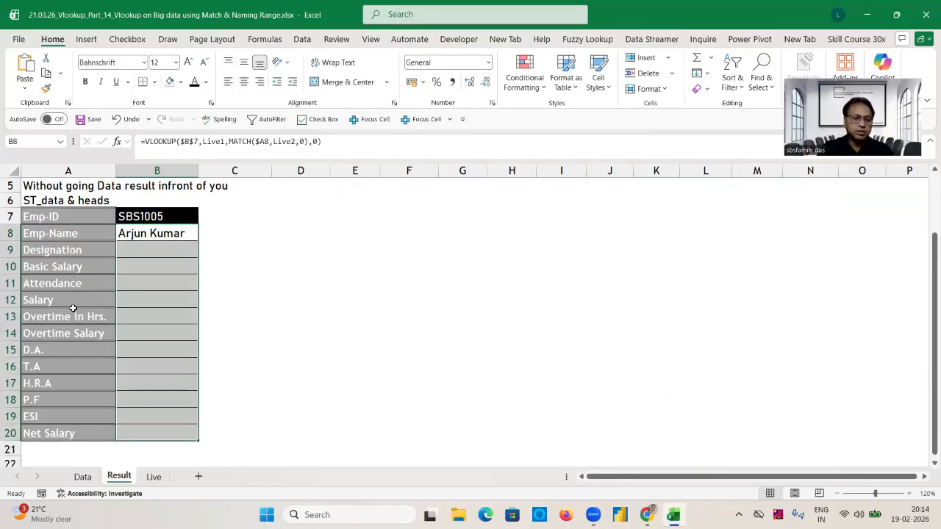
pyautogui.hotkey('ctrl', 'd')
# Format B10:B20 as numbers with a thousands separator and no decimal places.
pyautogui.click(192, 267)
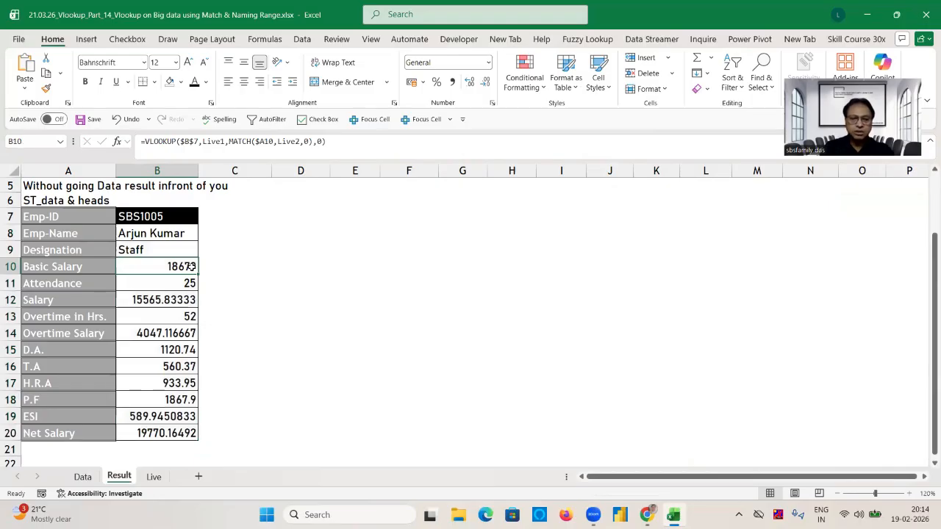
pyautogui.hotkey('ctrl', 'shift', 'Down')
pyautogui.hotkey('ctrl', 'shift', '1')
pyautogui.doubleClick(487, 84)
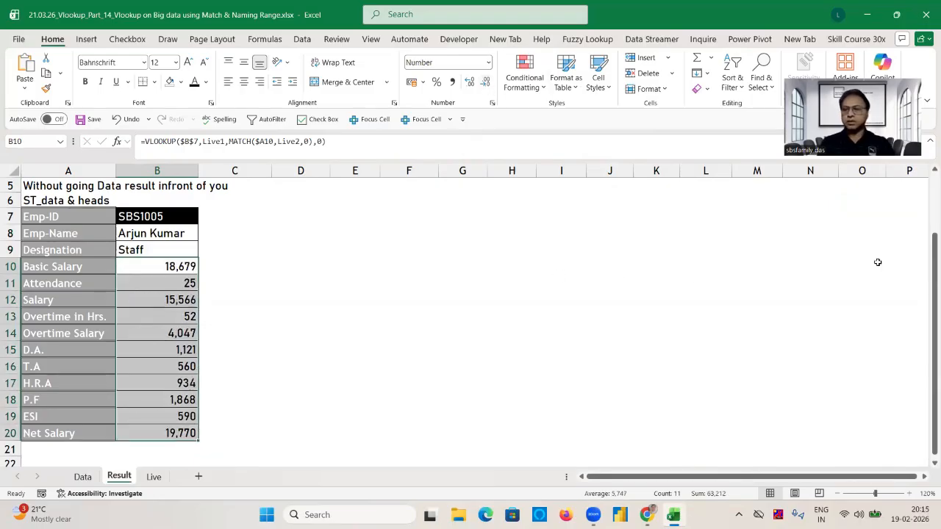
# Compare the vertical table's lookup results, down to Net Salary in B20, with the horizontal lookup results in row 3.
pyautogui.moveTo(933, 287); pyautogui.dragTo(864, 239)
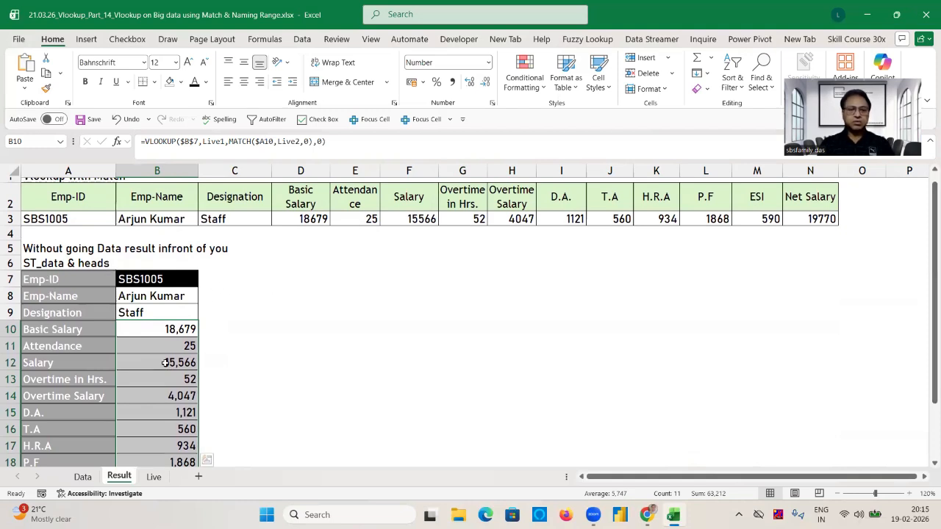
pyautogui.click(210, 300)
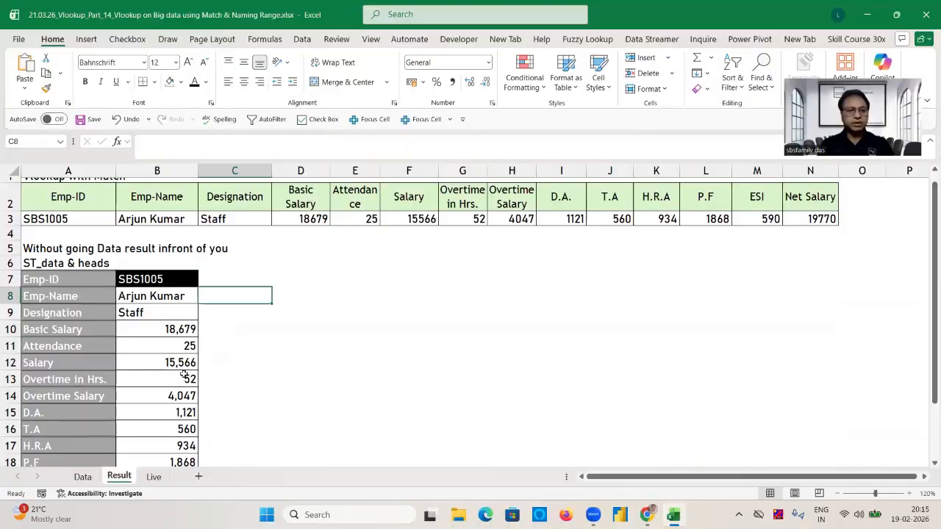
pyautogui.click(185, 377)
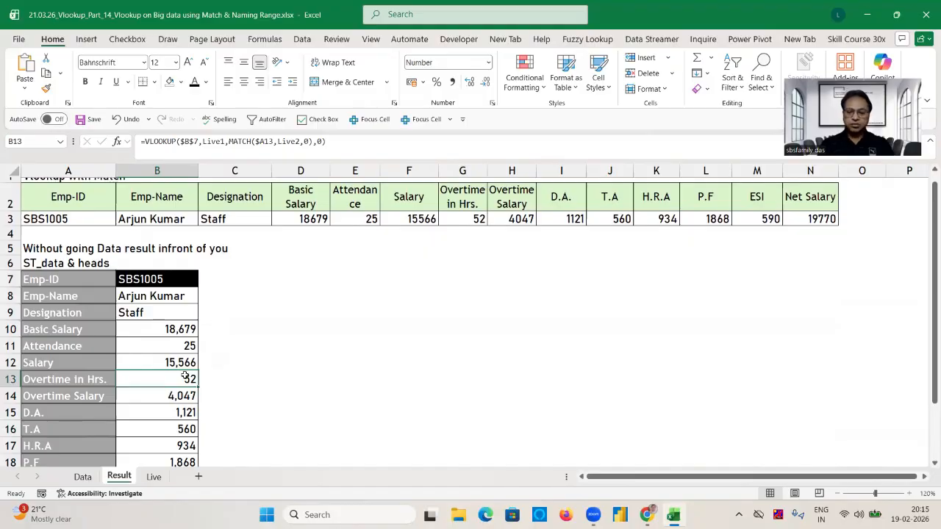
pyautogui.press('Down')
pyautogui.press('Down')
pyautogui.press('Down')
pyautogui.press('Down')
pyautogui.press('Down')
pyautogui.press('Down')
pyautogui.press('Down')
pyautogui.press('Down')
pyautogui.press('Up')
pyautogui.press('Up')
pyautogui.press('Up')
pyautogui.press('Up')
pyautogui.press('Up')
pyautogui.press('Up')
pyautogui.press('Up')
pyautogui.press('Up')
pyautogui.press('Up')
pyautogui.press('Up')
pyautogui.press('Up')
pyautogui.press('Up')
pyautogui.press('Up')
pyautogui.press('Up')
pyautogui.press('Up')
pyautogui.press('Up')
pyautogui.press('Up')
pyautogui.press('Up')
pyautogui.press('Up')
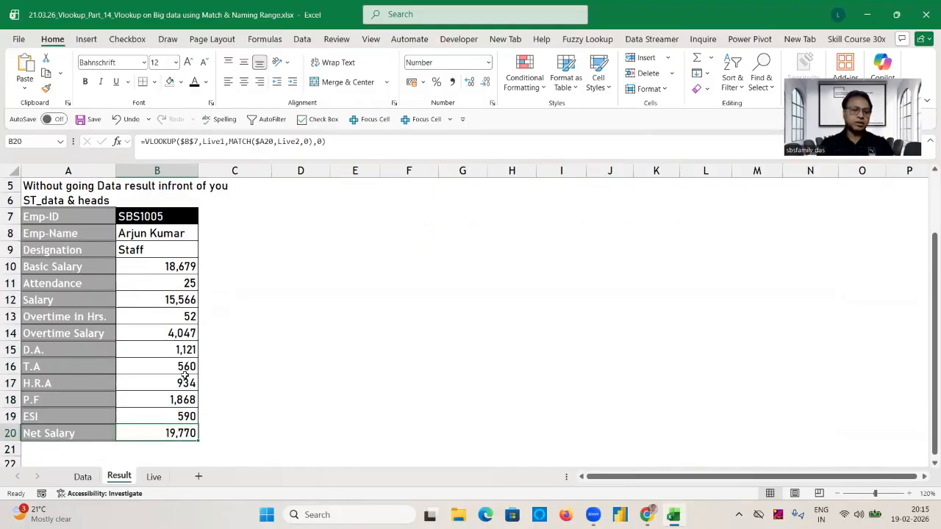
pyautogui.press('Up')
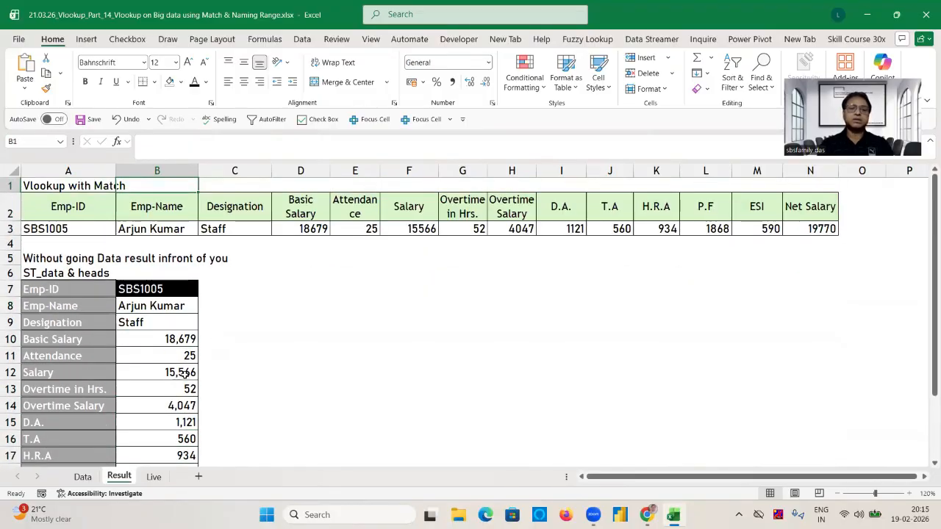